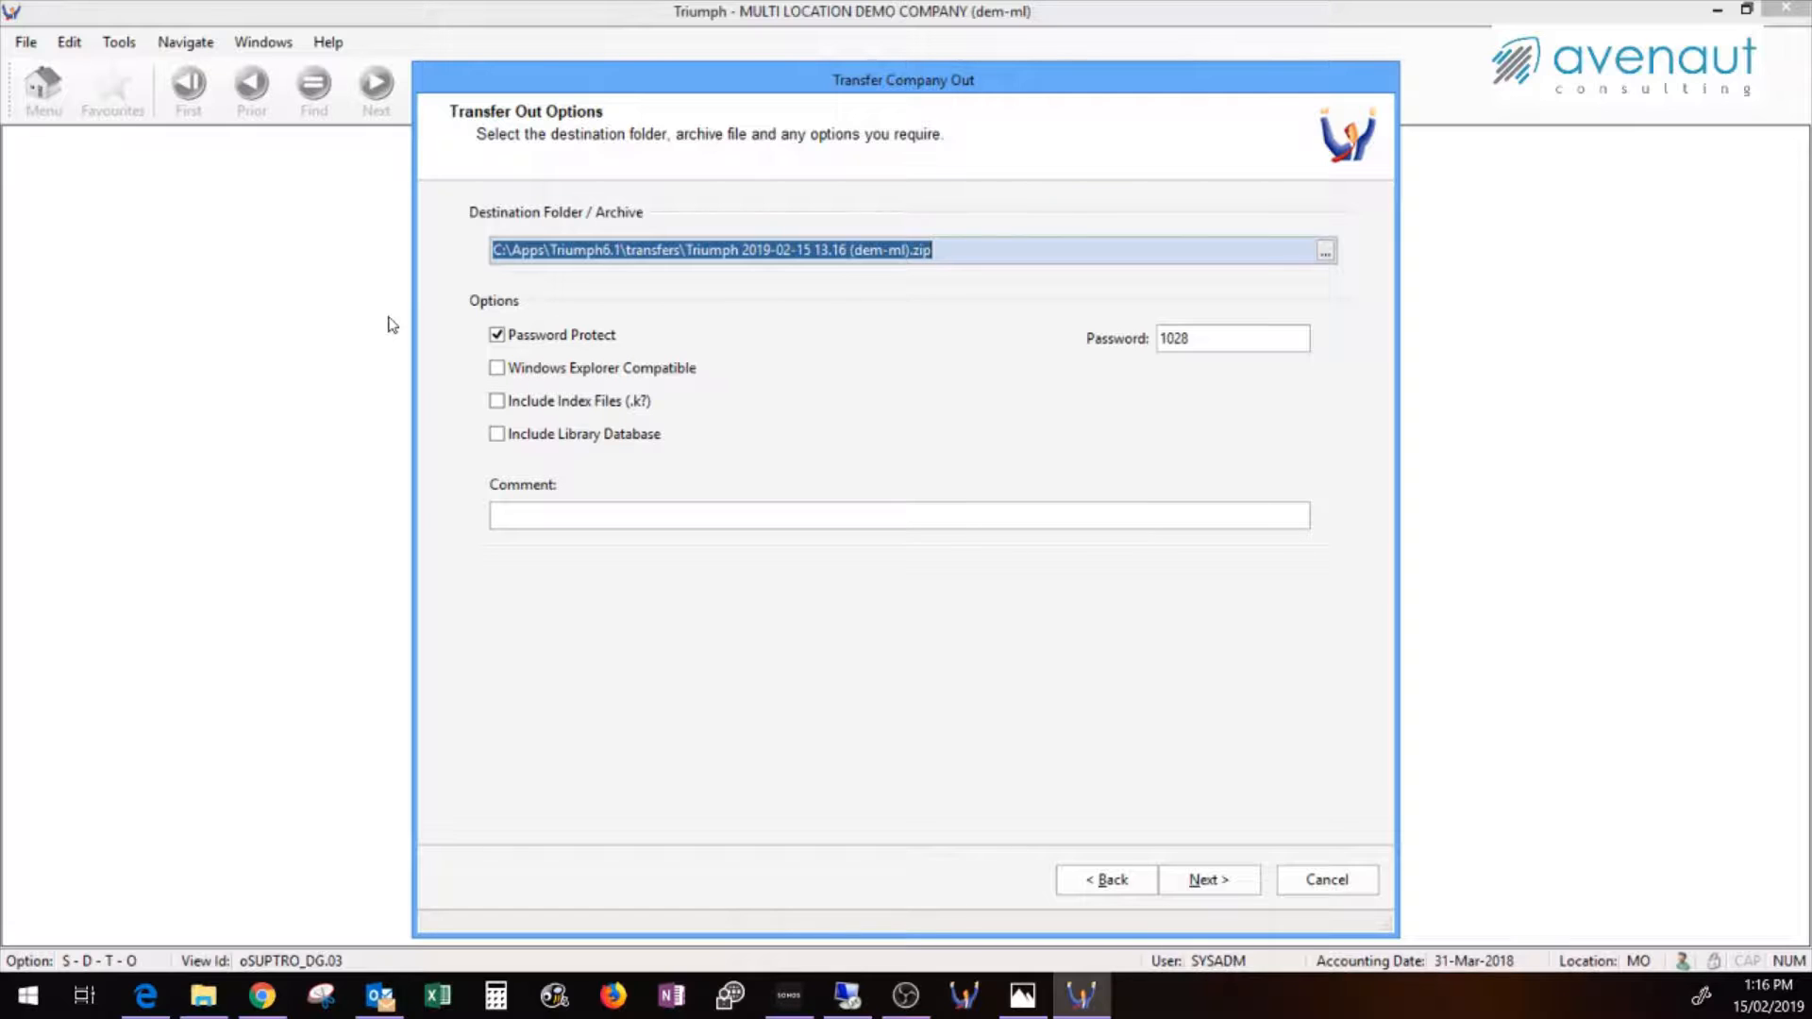
Enter the transfer comment 'Example Transfer out' and move on to the Summary Confirmation page
{"action": "left_click", "coordinate": [702, 515]}
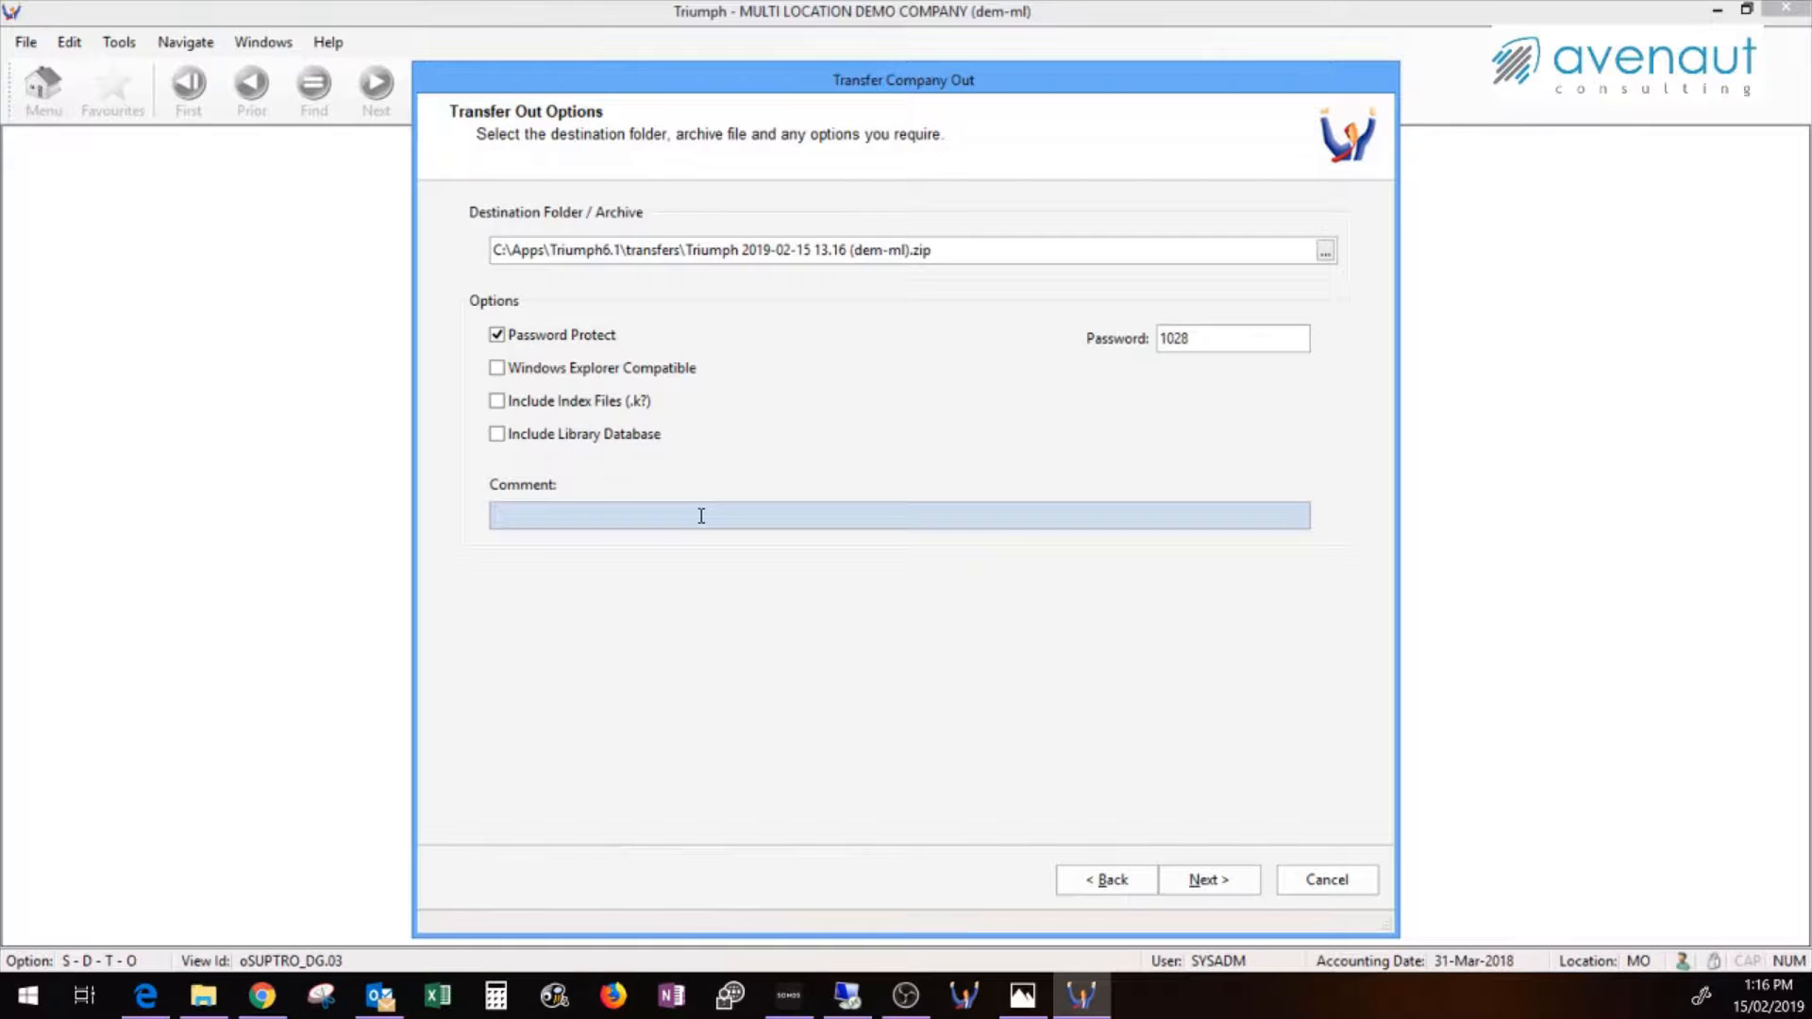
{"action": "type", "text": "Exampl"}
{"action": "type", "text": "e Ti"}
{"action": "type", "text": "ansfer out"}
{"action": "left_click", "coordinate": [1212, 880]}
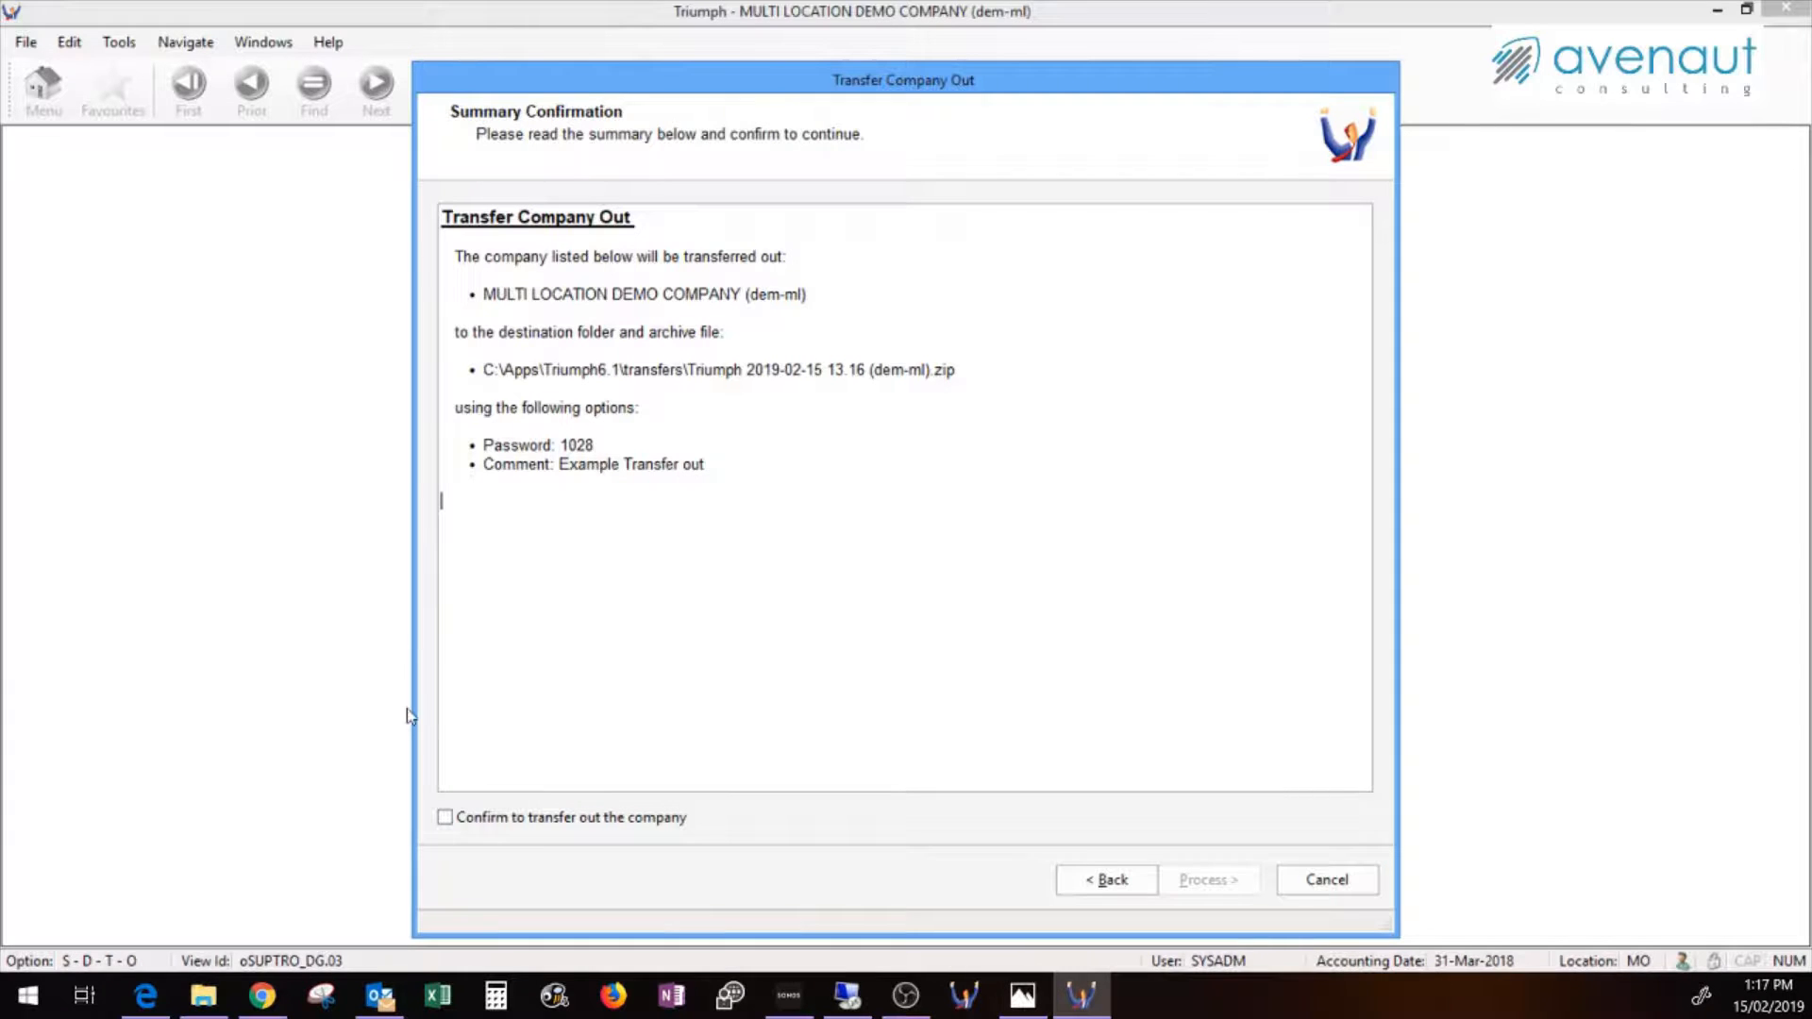
Confirm and process the transfer out of MULTI LOCATION DEMO COMPANY, then finish the wizard
{"action": "left_click", "coordinate": [473, 818]}
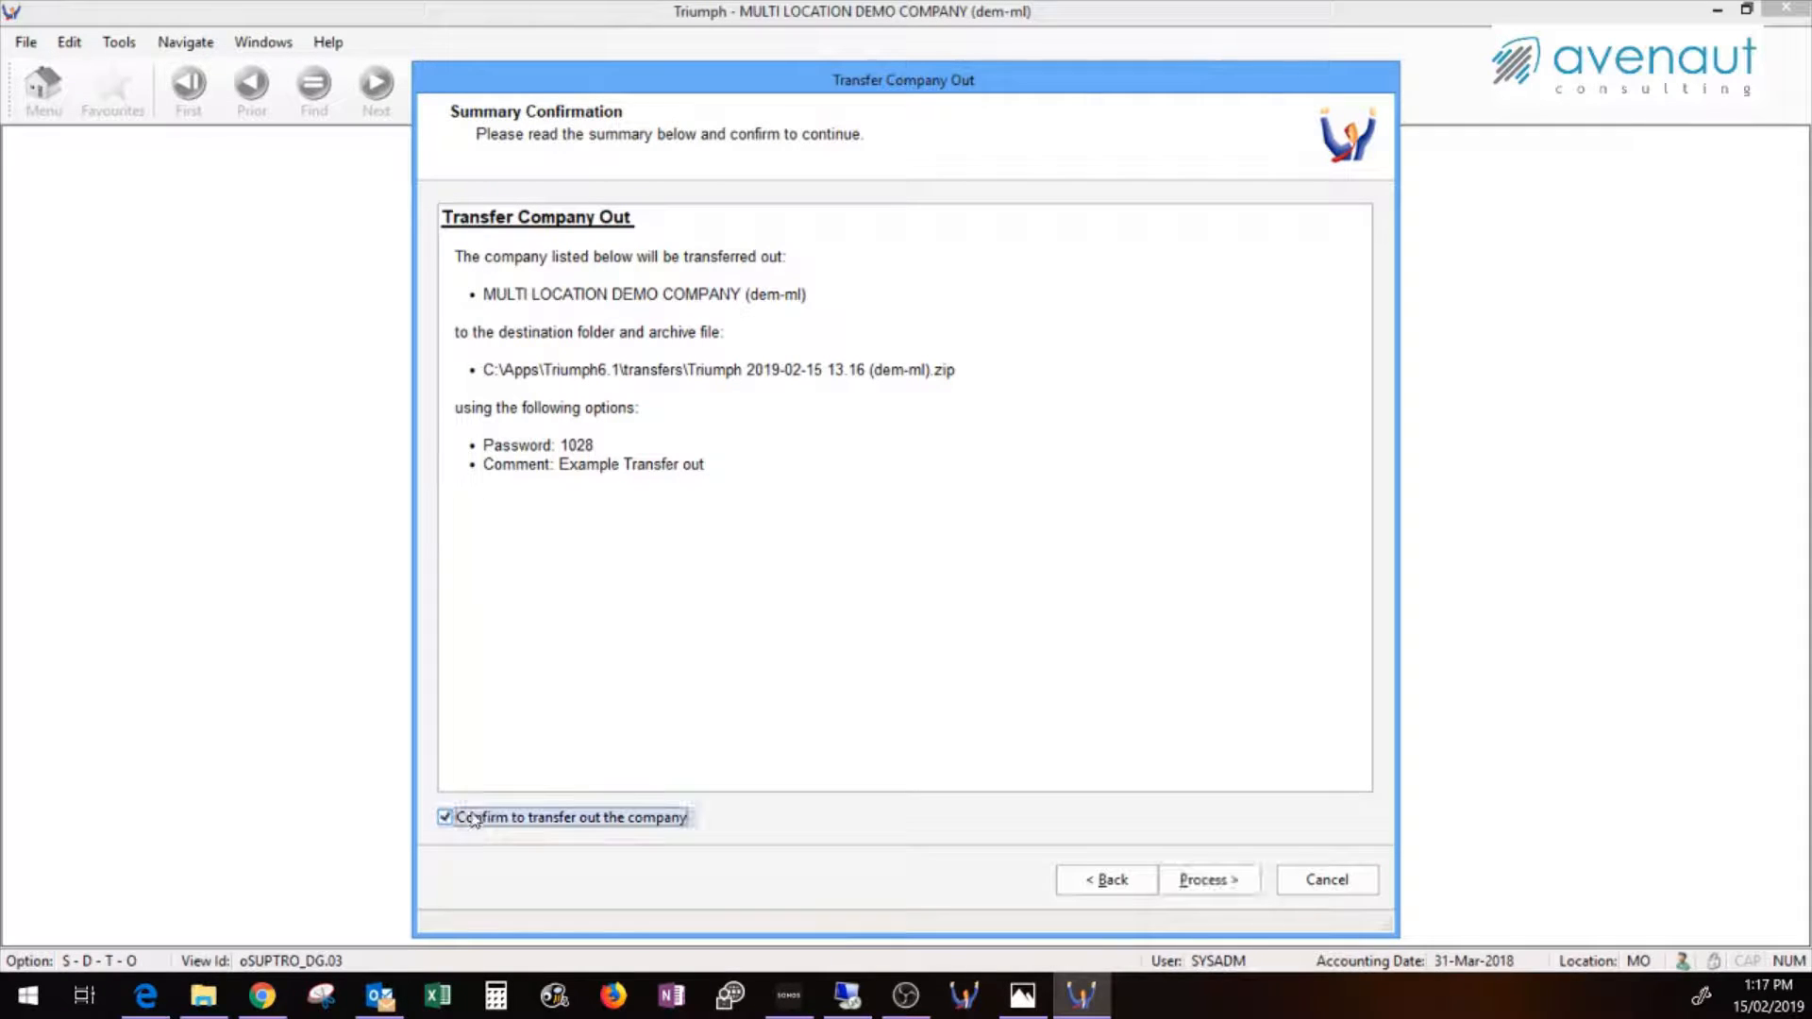
{"action": "left_click", "coordinate": [1218, 880]}
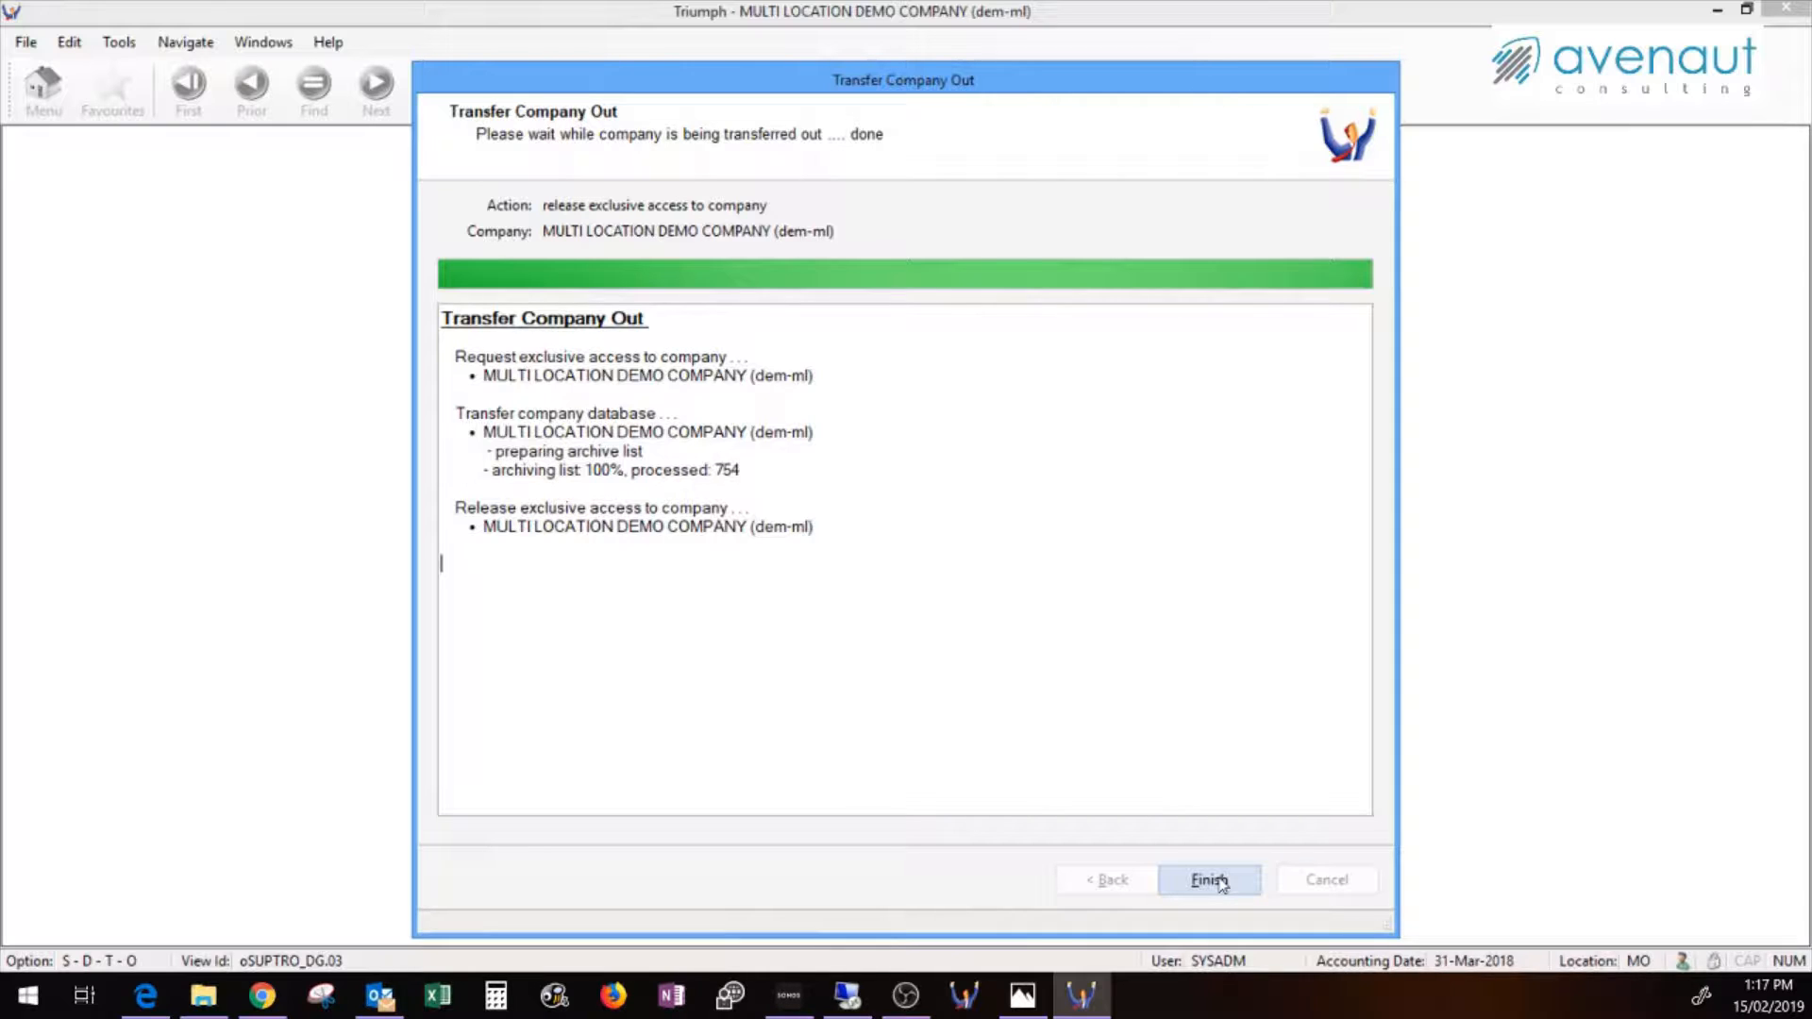
{"action": "left_click", "coordinate": [1210, 880]}
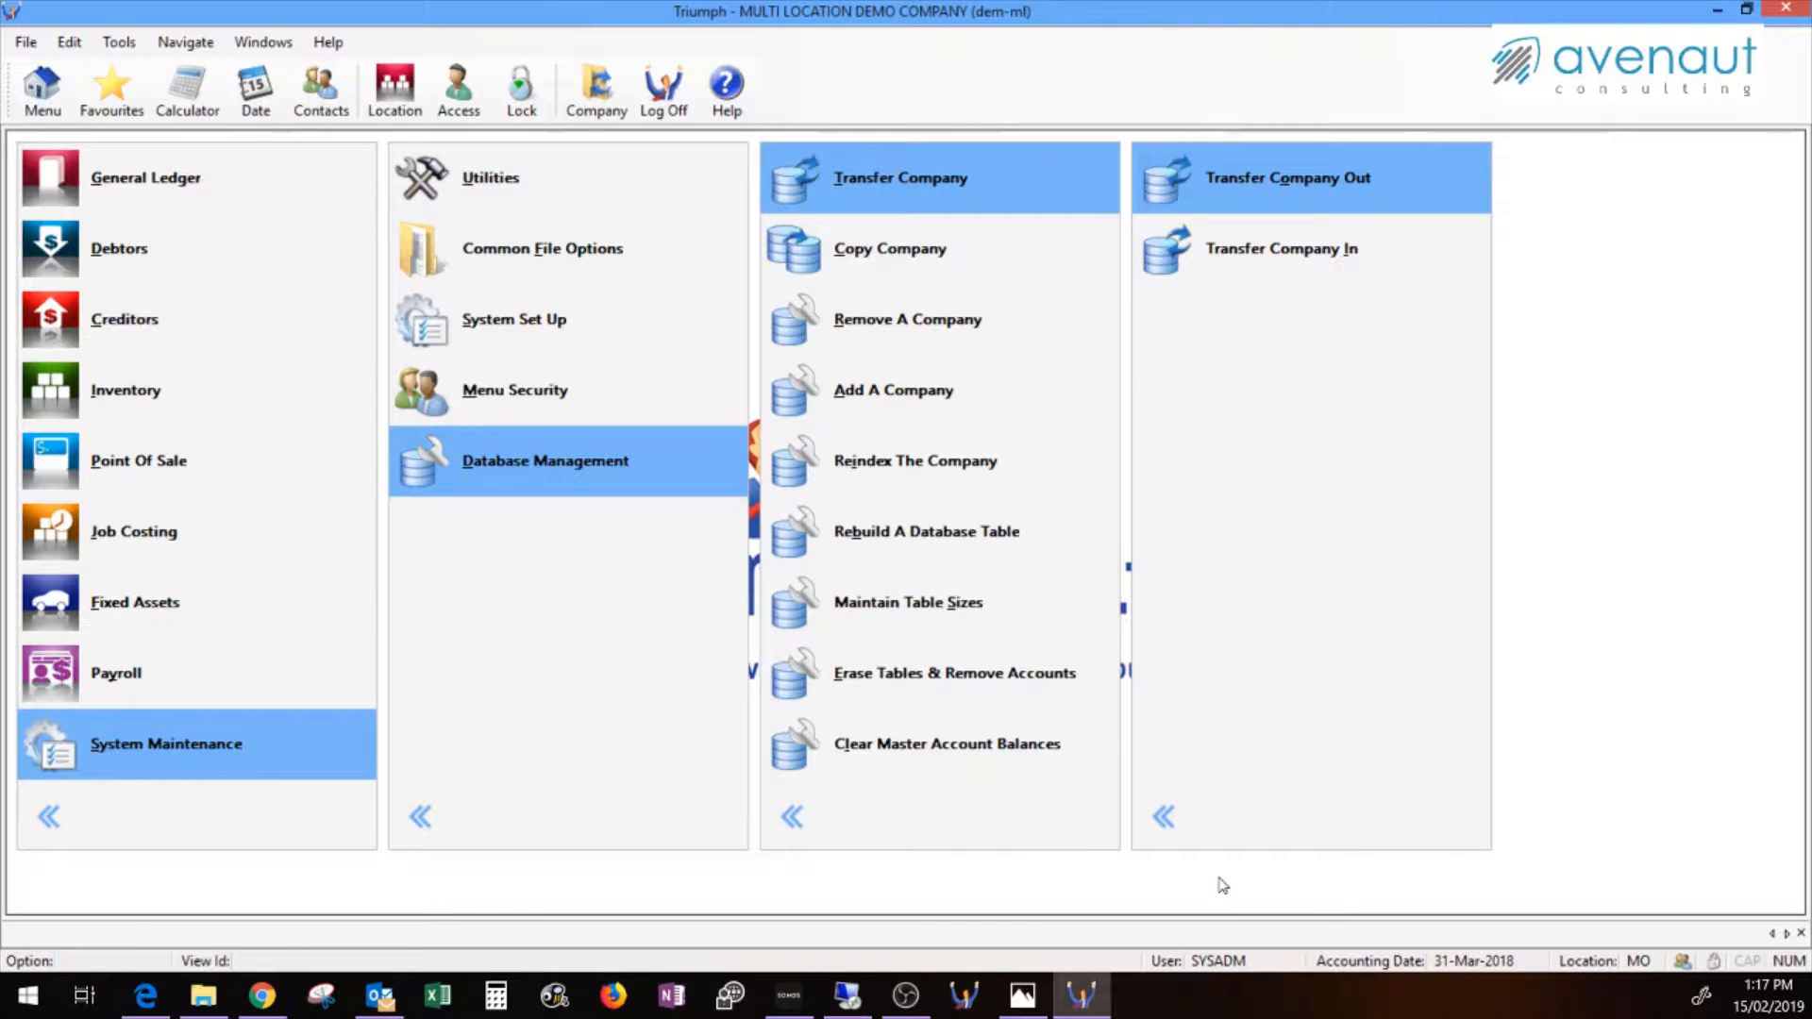
{"action": "left_click", "coordinate": [203, 1001]}
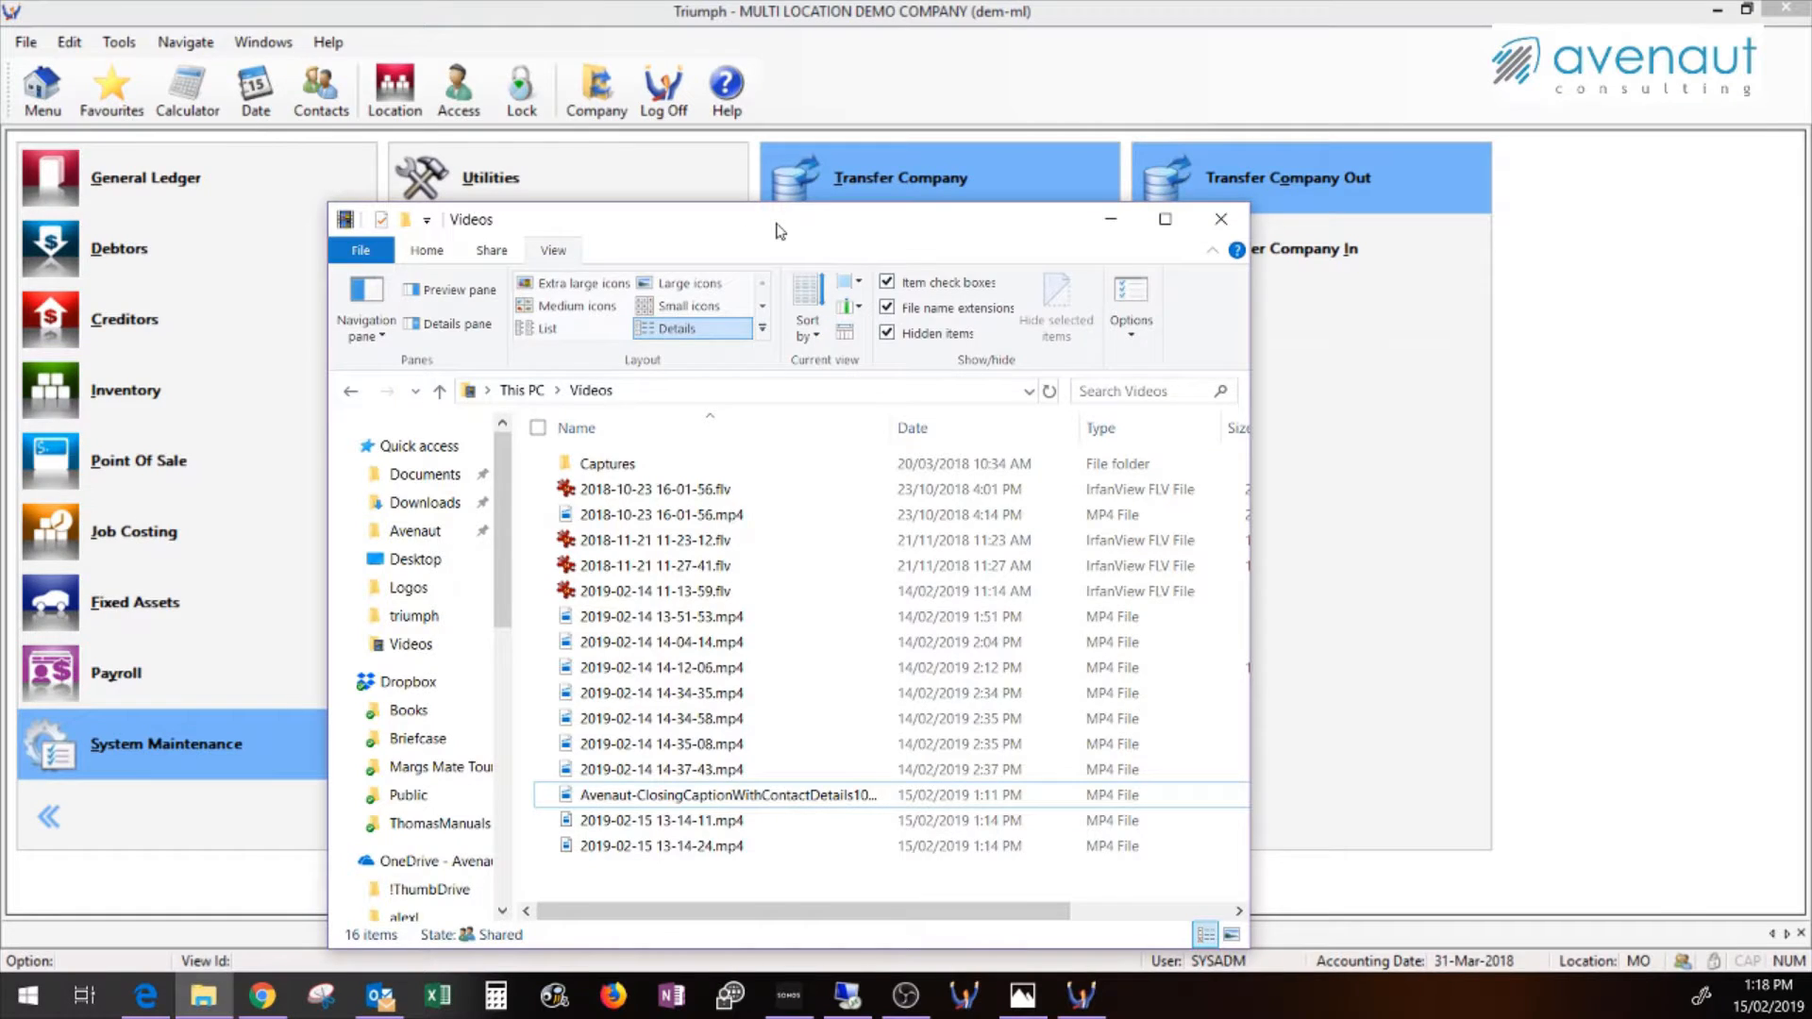
{"action": "double_click", "coordinate": [621, 257]}
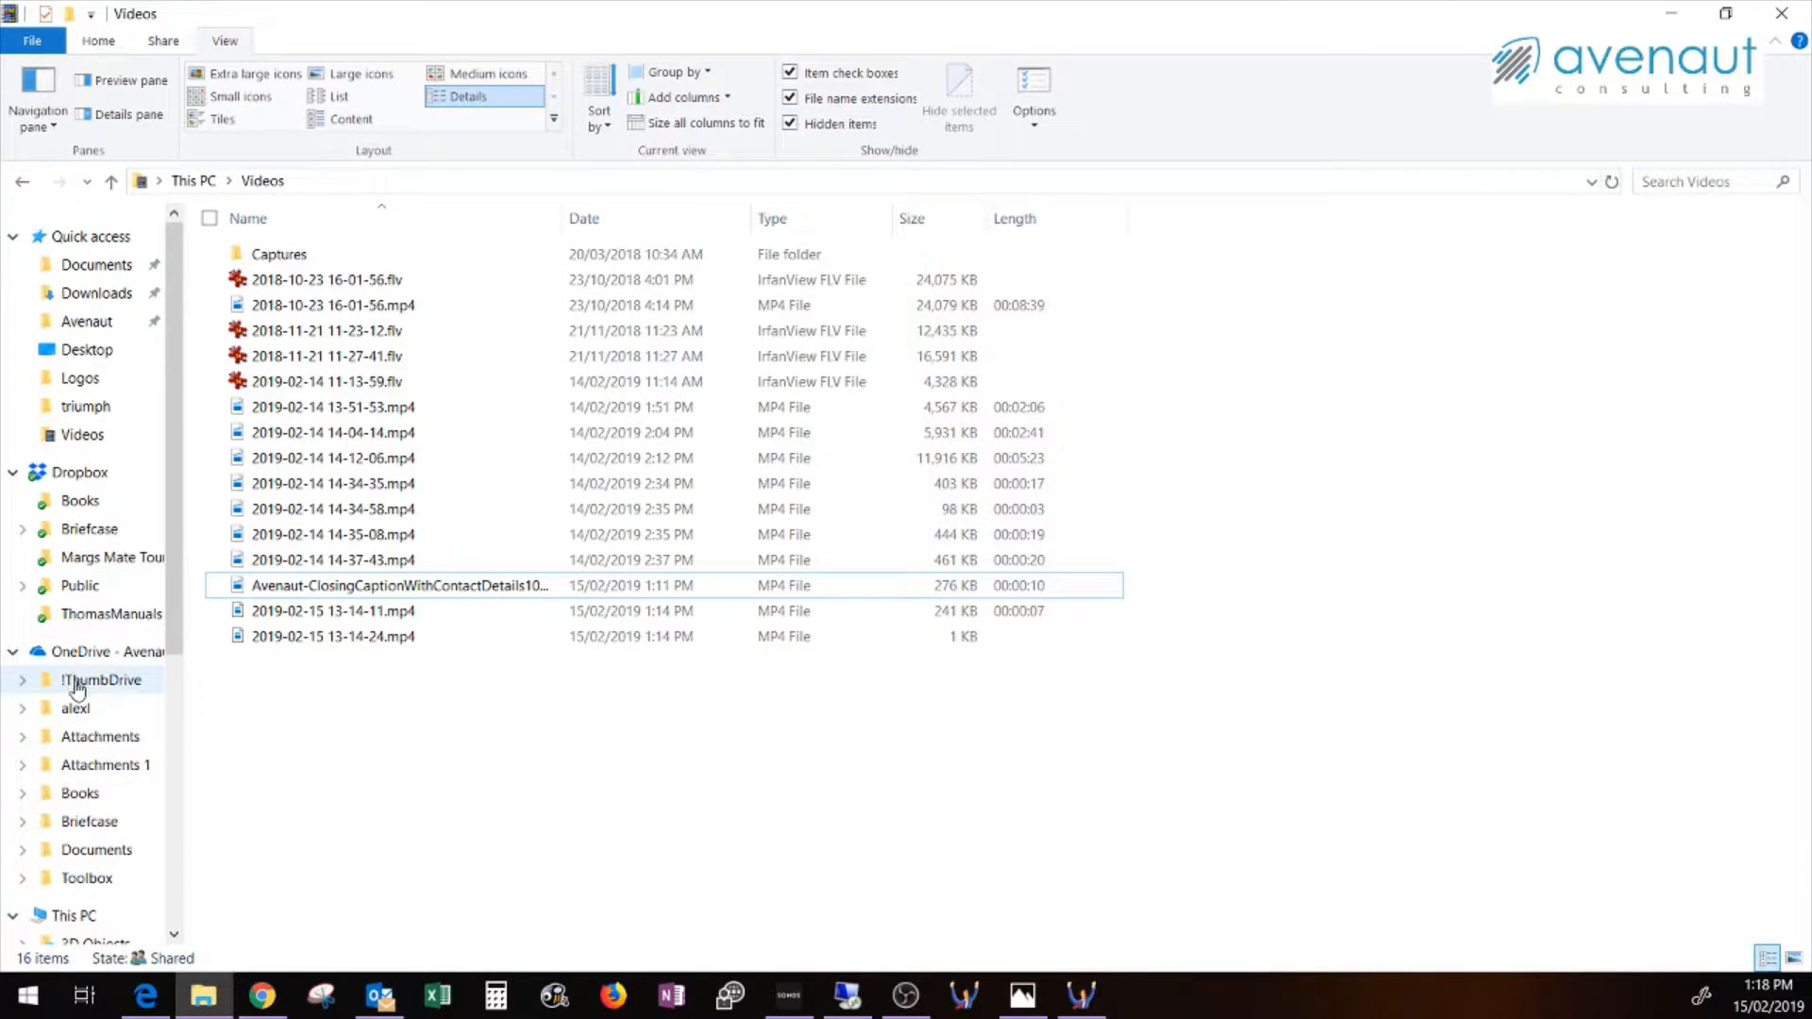
{"action": "scroll", "coordinate": [85, 720], "scroll_direction": "down", "scroll_amount": 2}
{"action": "scroll", "coordinate": [89, 813], "scroll_direction": "down", "scroll_amount": 2}
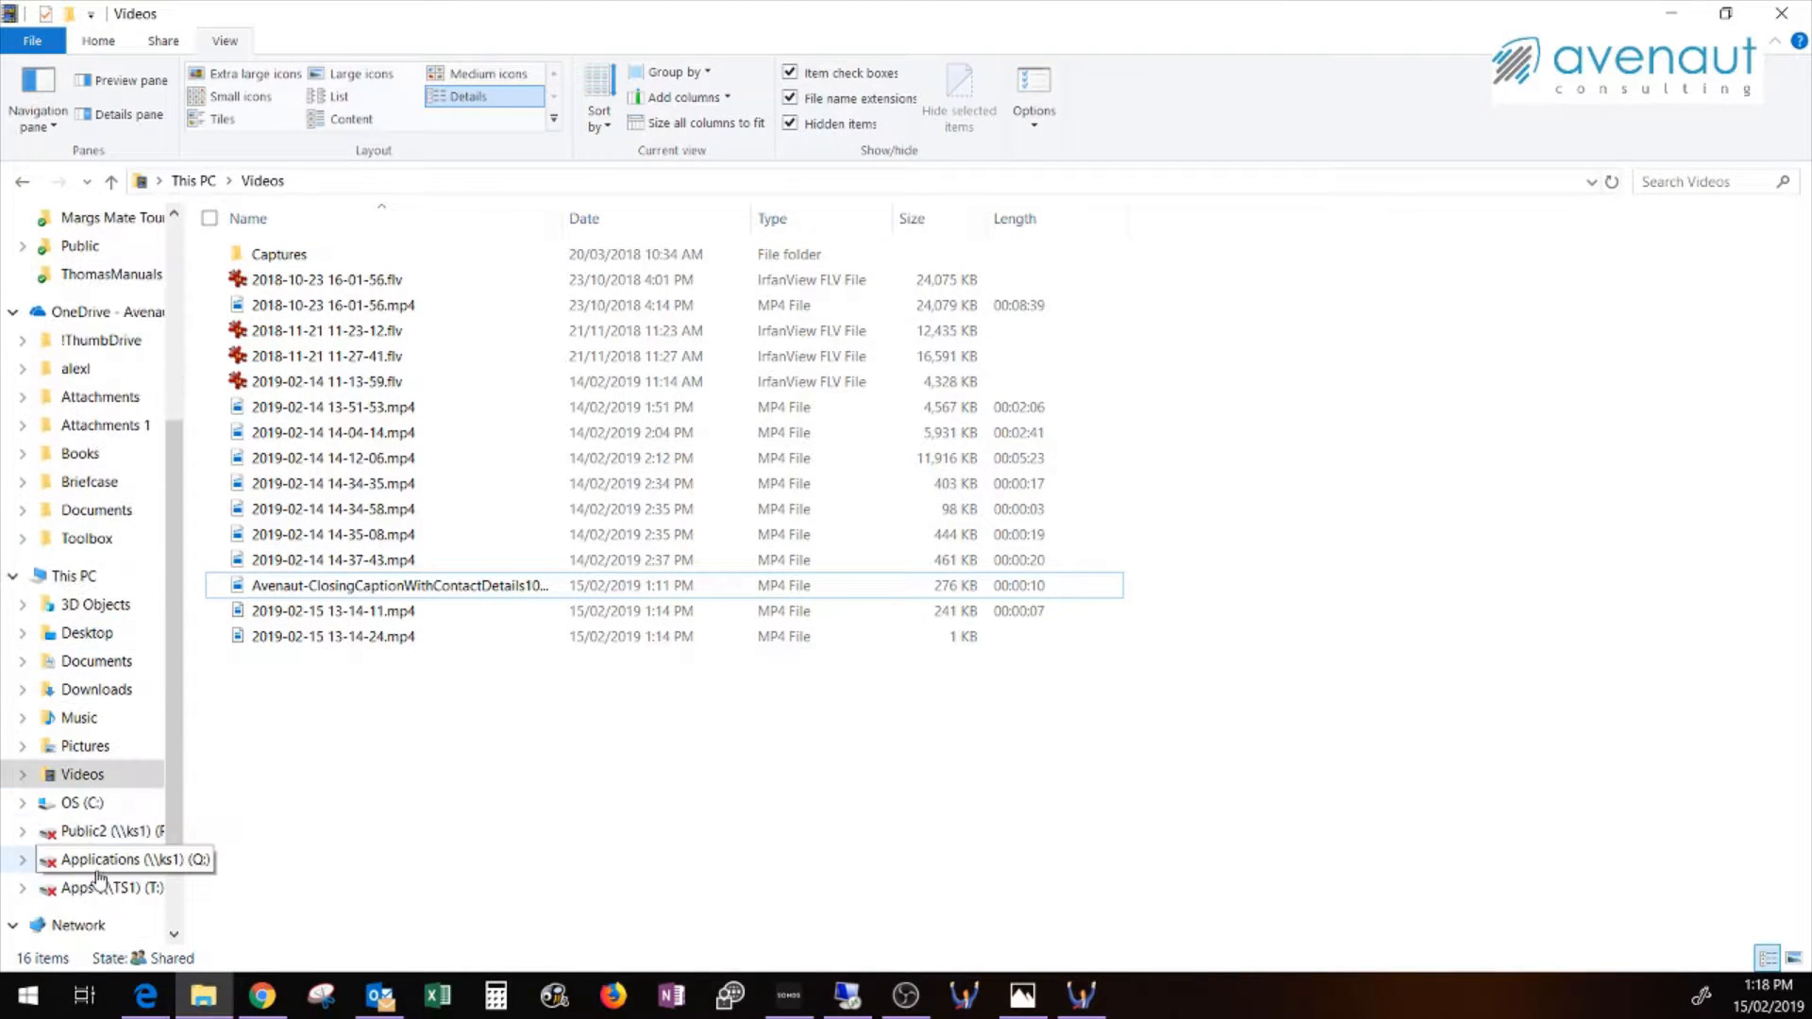
{"action": "left_click", "coordinate": [95, 805]}
{"action": "double_click", "coordinate": [320, 254]}
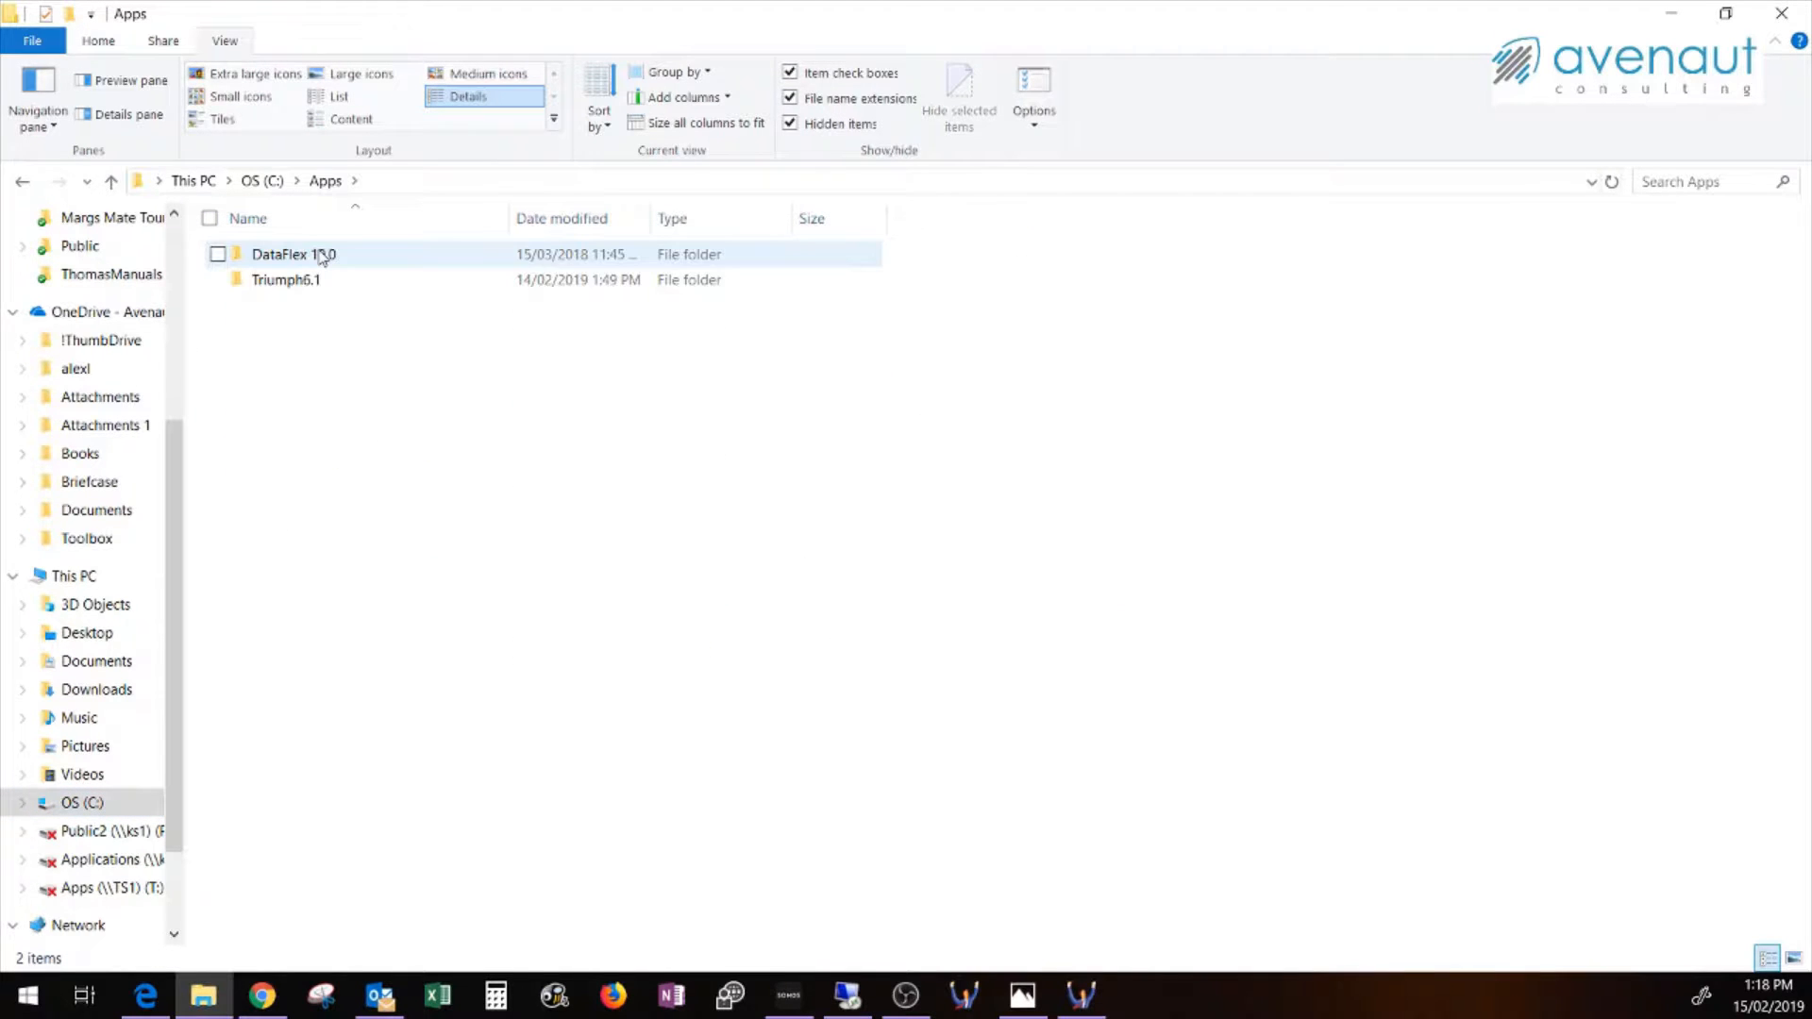
{"action": "double_click", "coordinate": [319, 280]}
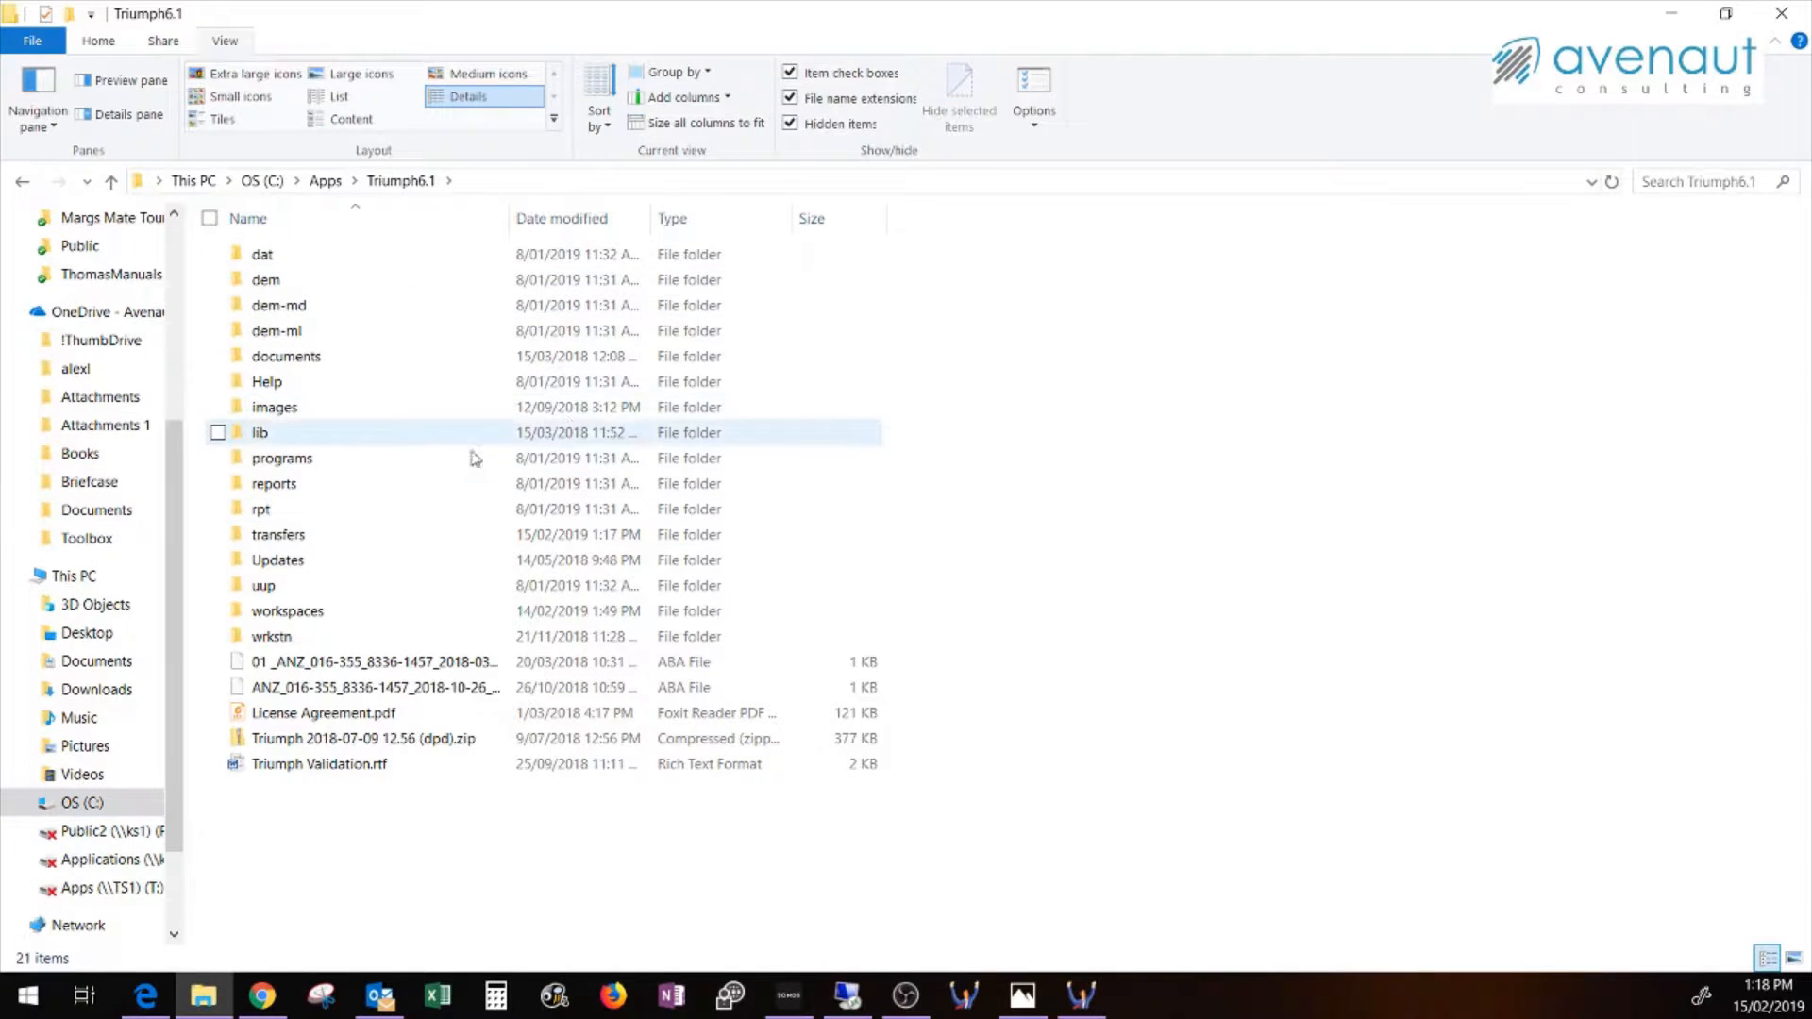
{"action": "double_click", "coordinate": [330, 537]}
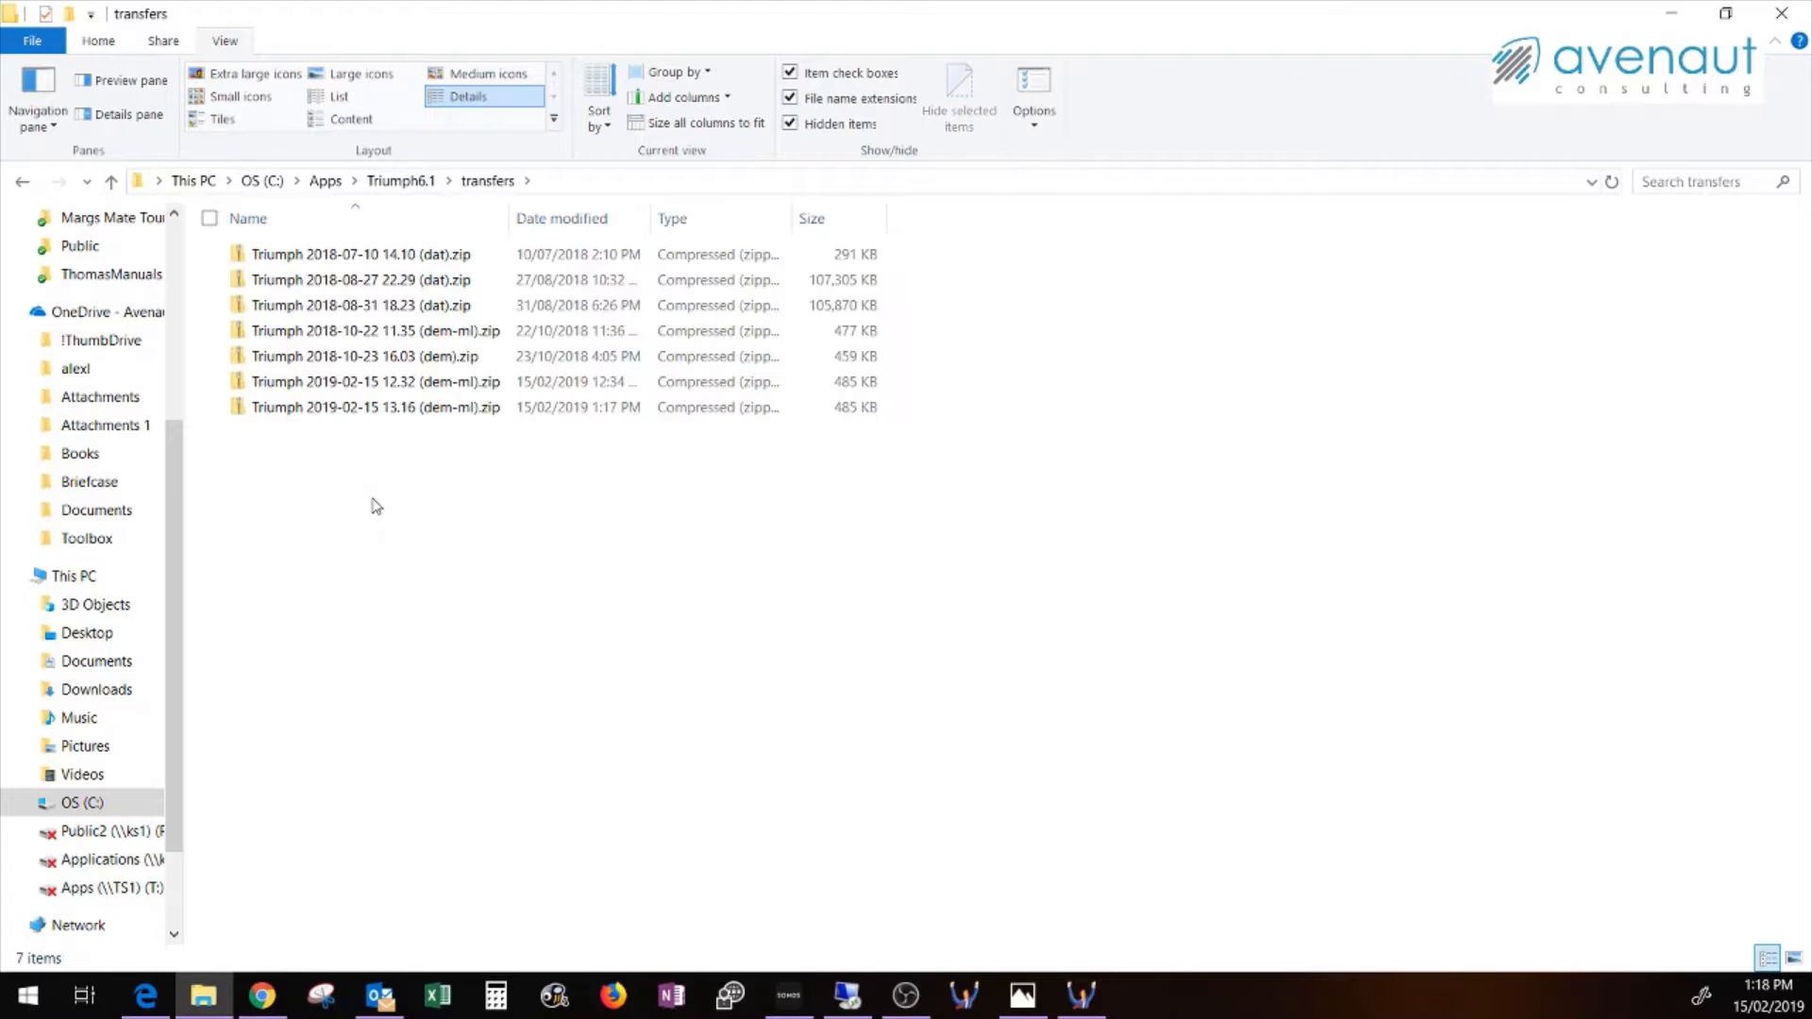
{"action": "left_click", "coordinate": [428, 419]}
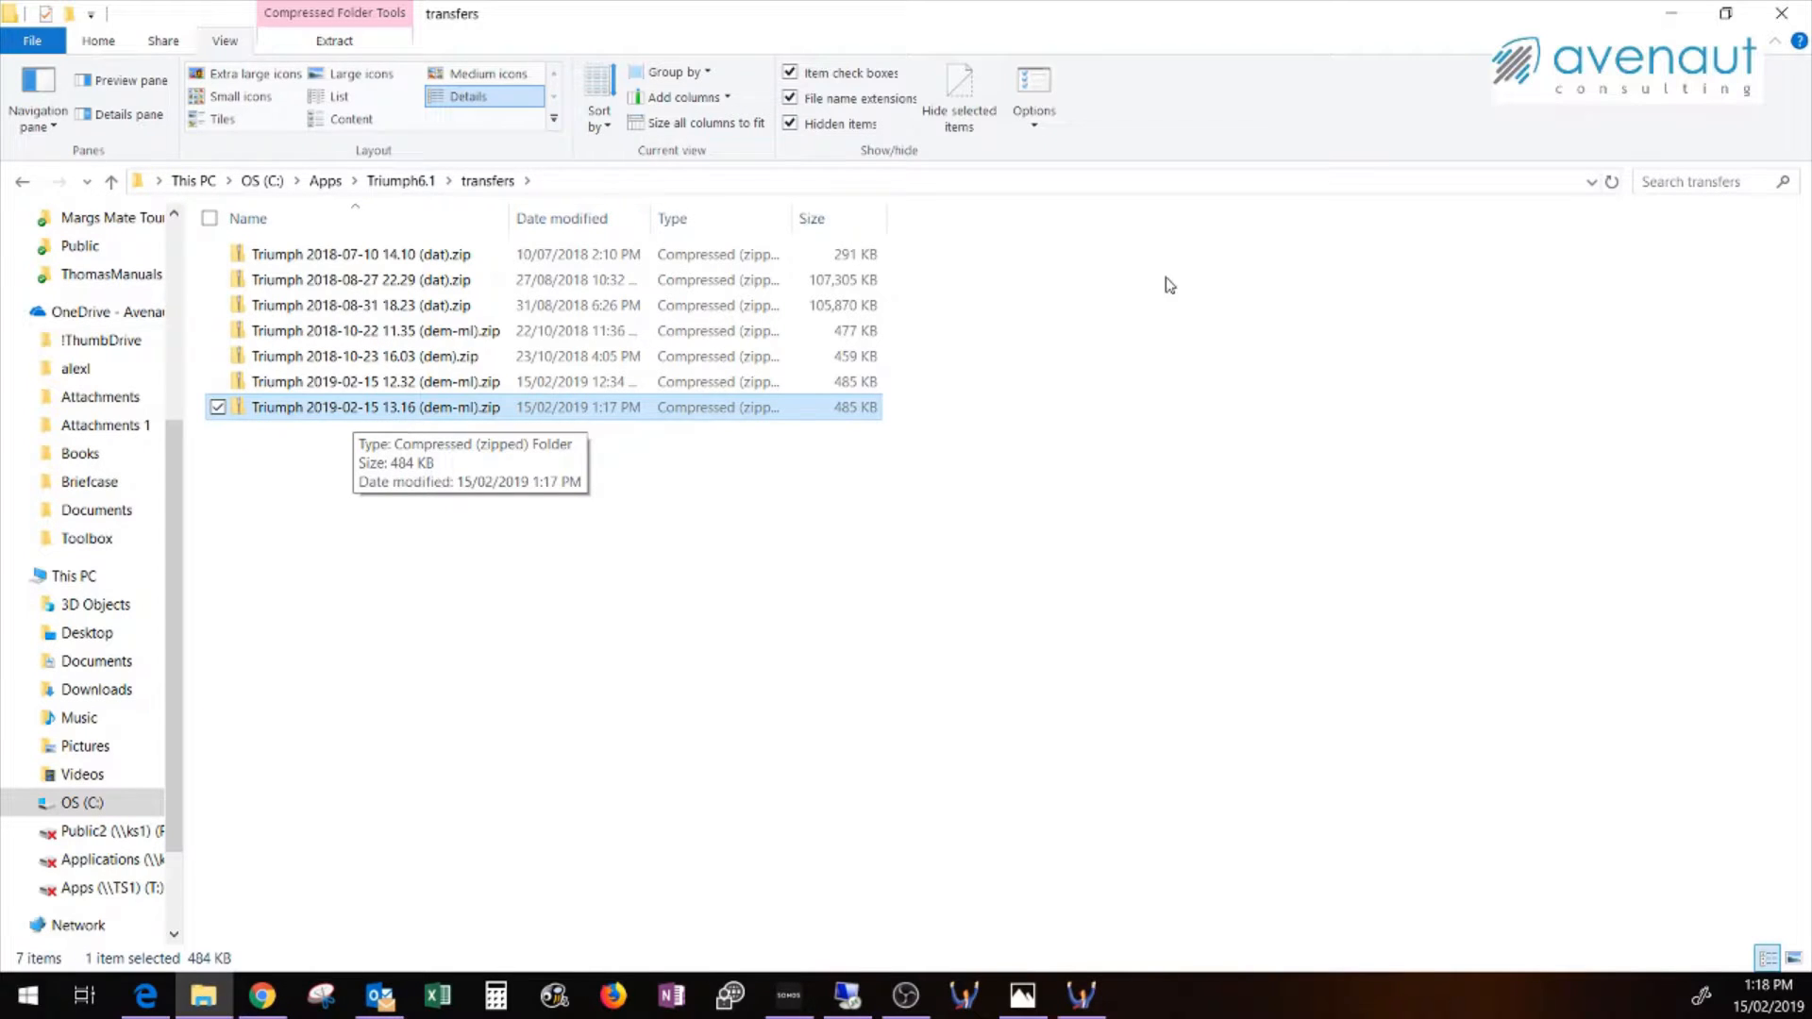
{"action": "left_click", "coordinate": [1778, 12]}
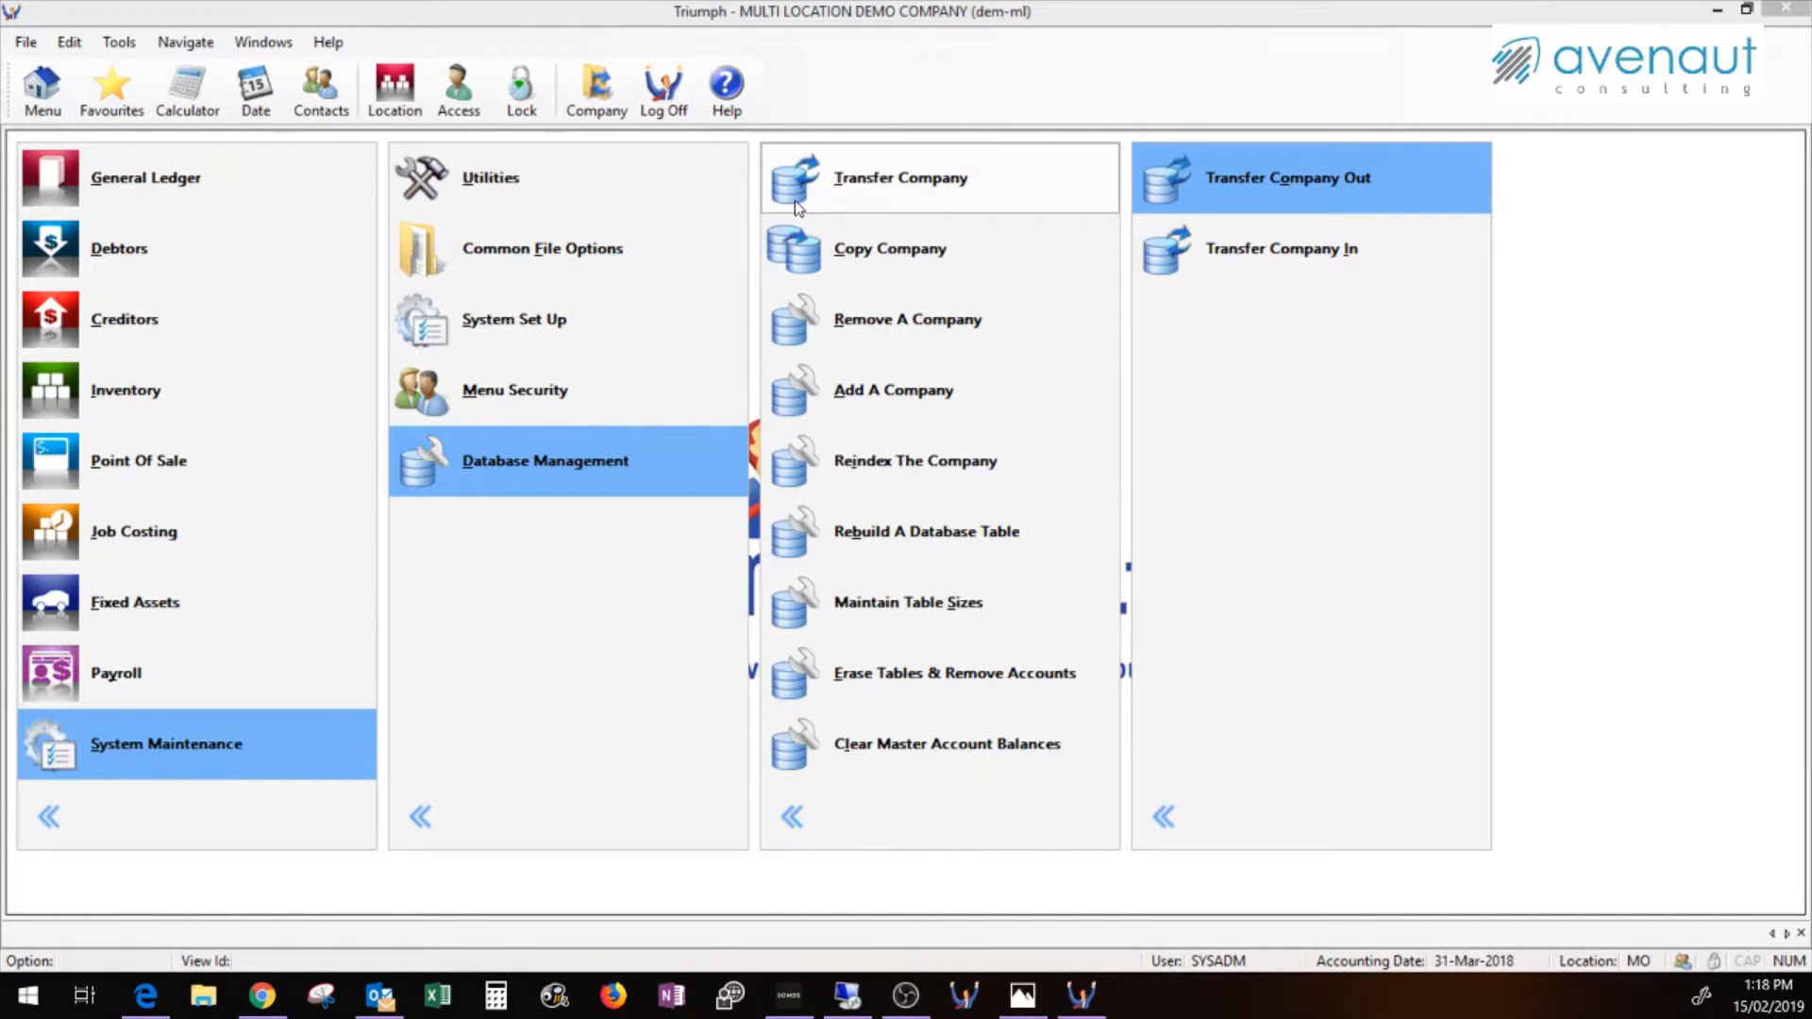
Start Transfer Company In and load the archive 'Triumph 2019-02-15 13.16 (dem-ml).zip'
{"action": "left_click", "coordinate": [1227, 258]}
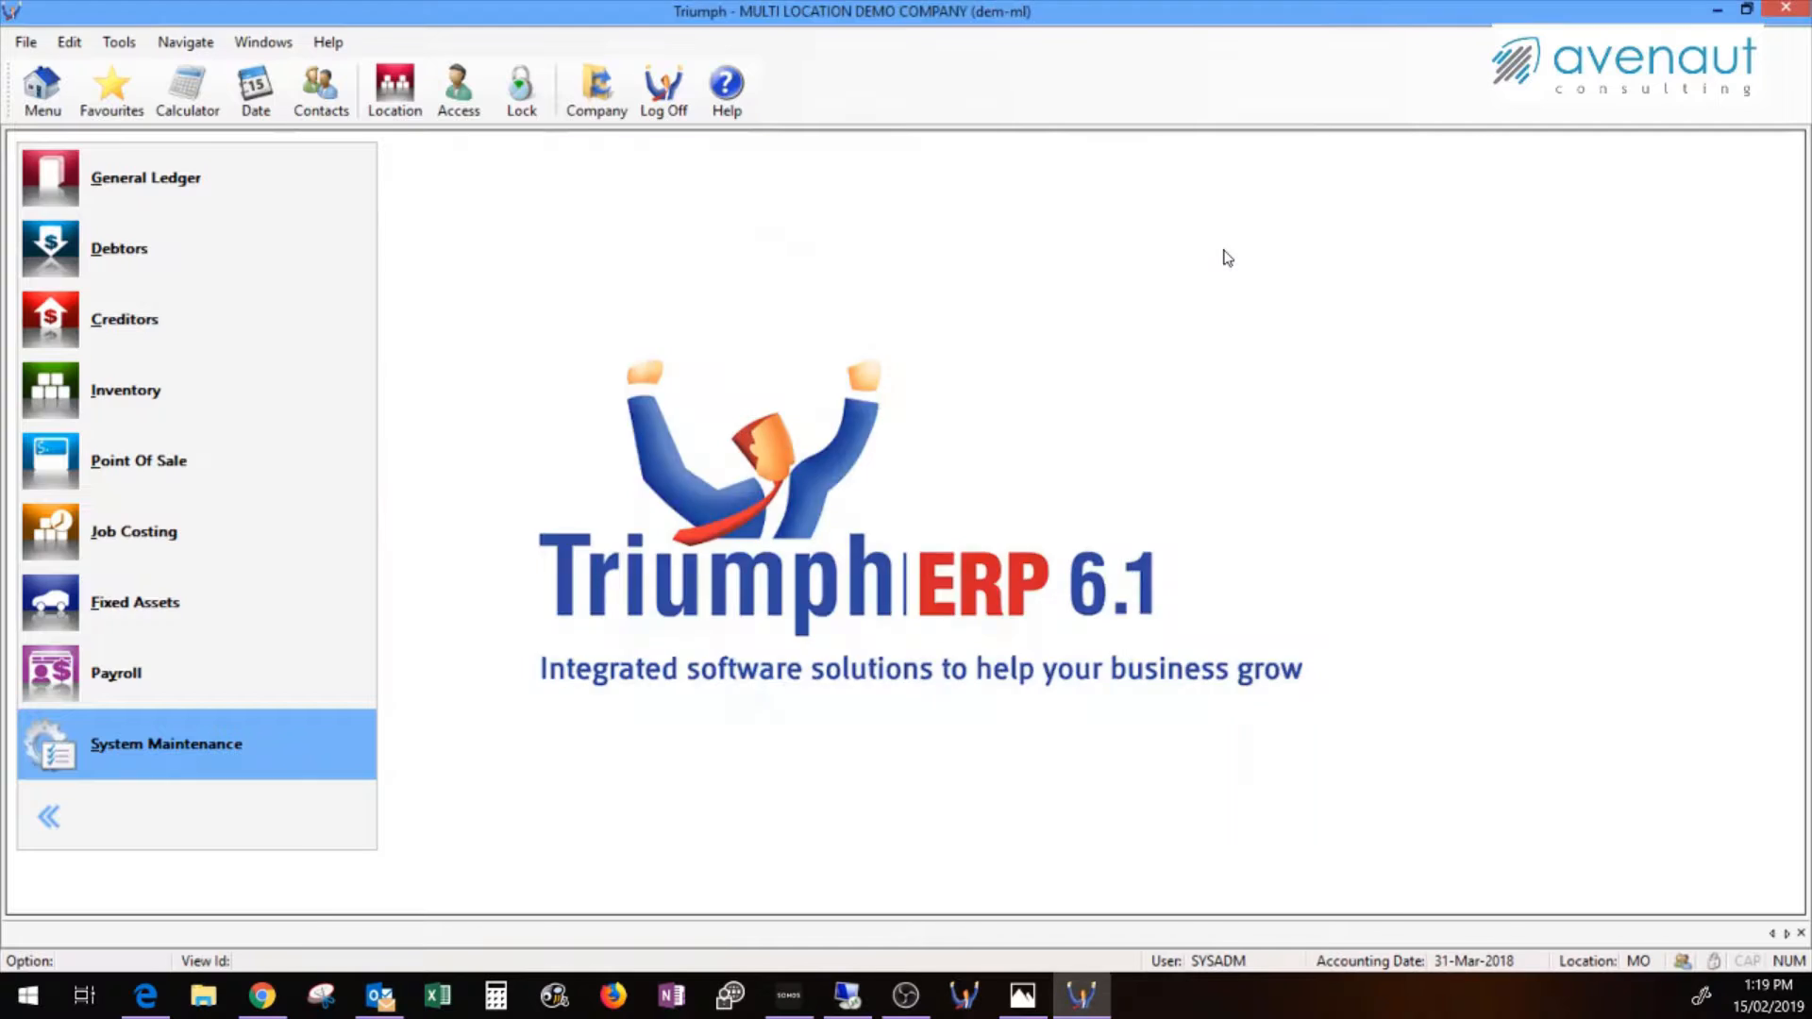
{"action": "left_click", "coordinate": [1208, 876]}
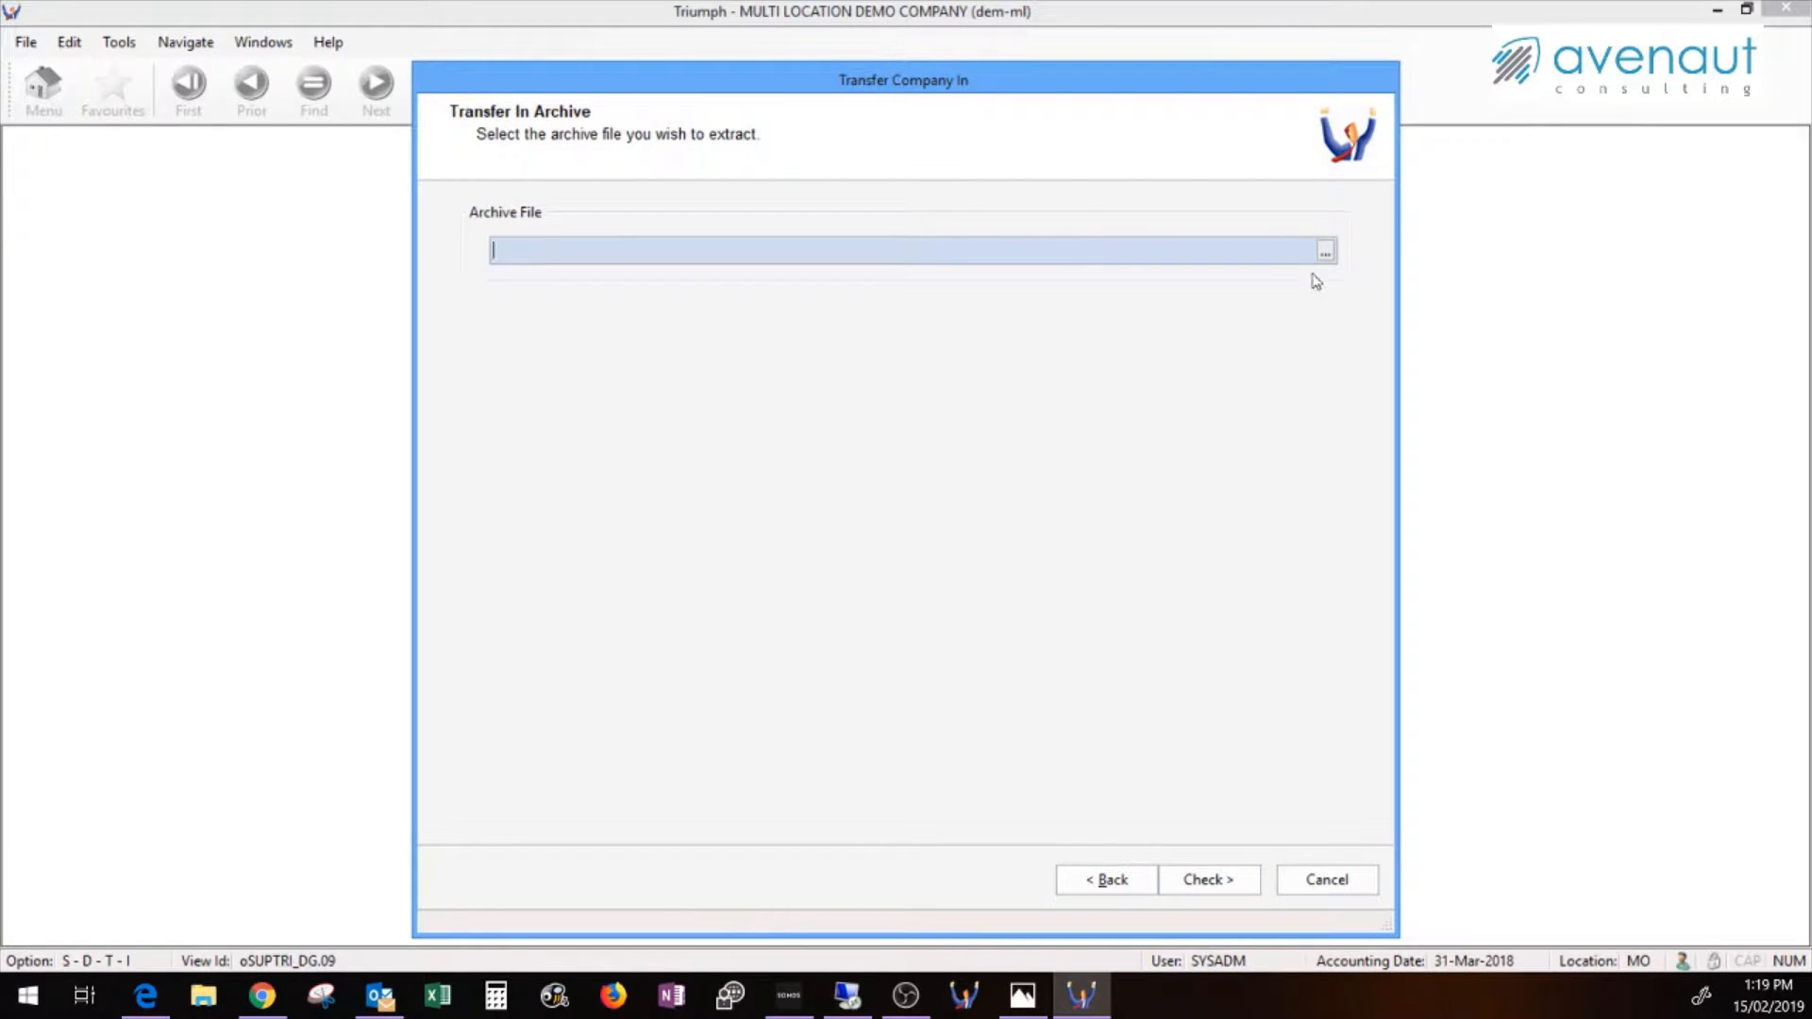
{"action": "left_click", "coordinate": [1326, 251]}
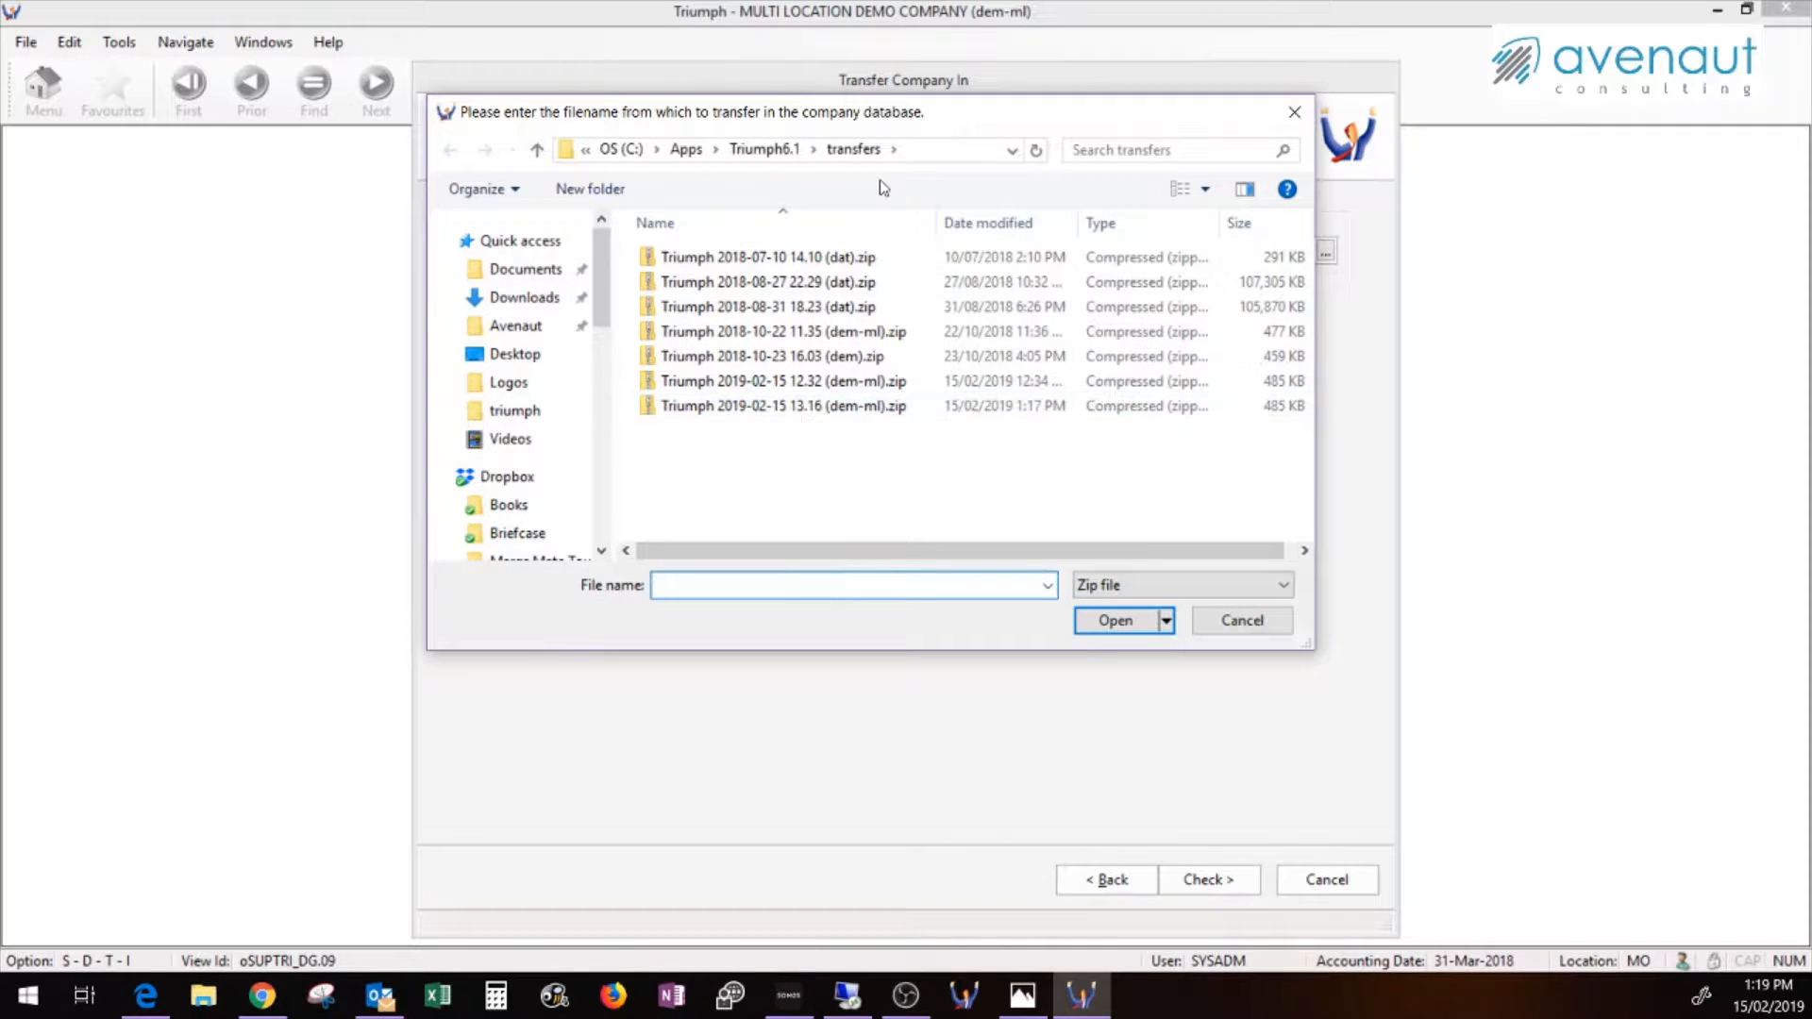
{"action": "left_click", "coordinate": [768, 405]}
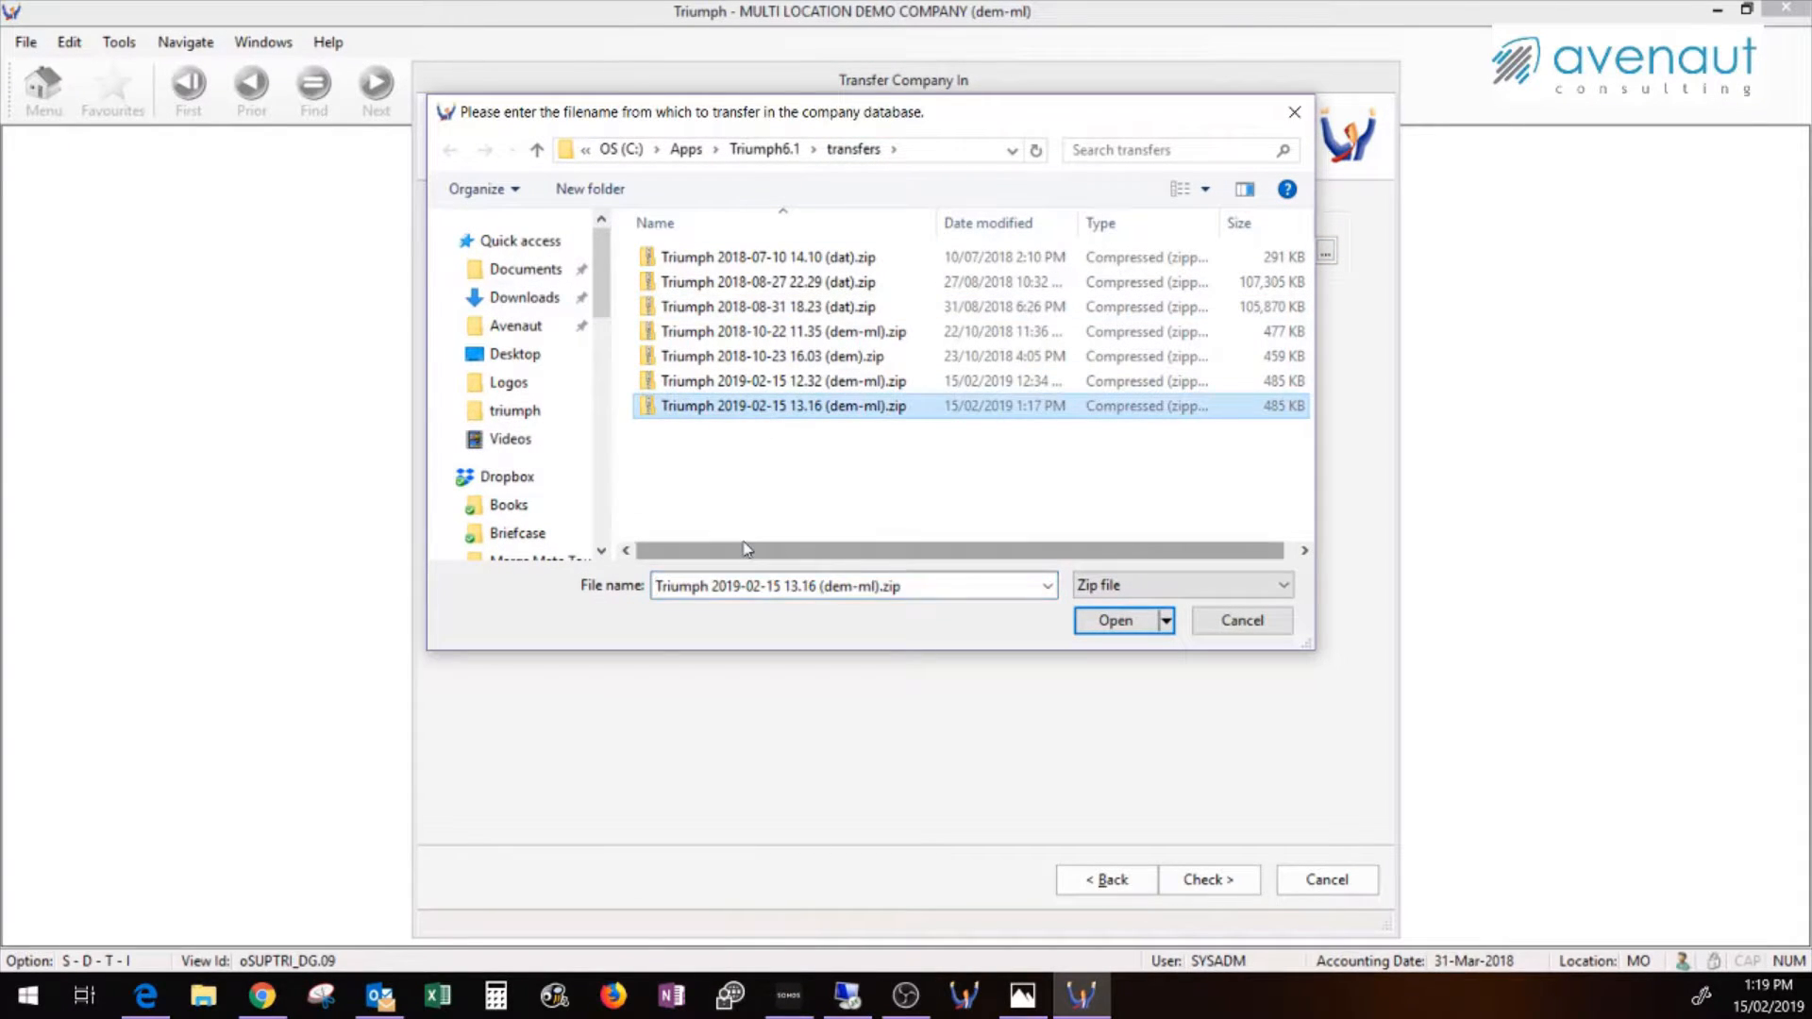
{"action": "left_click", "coordinate": [1102, 623]}
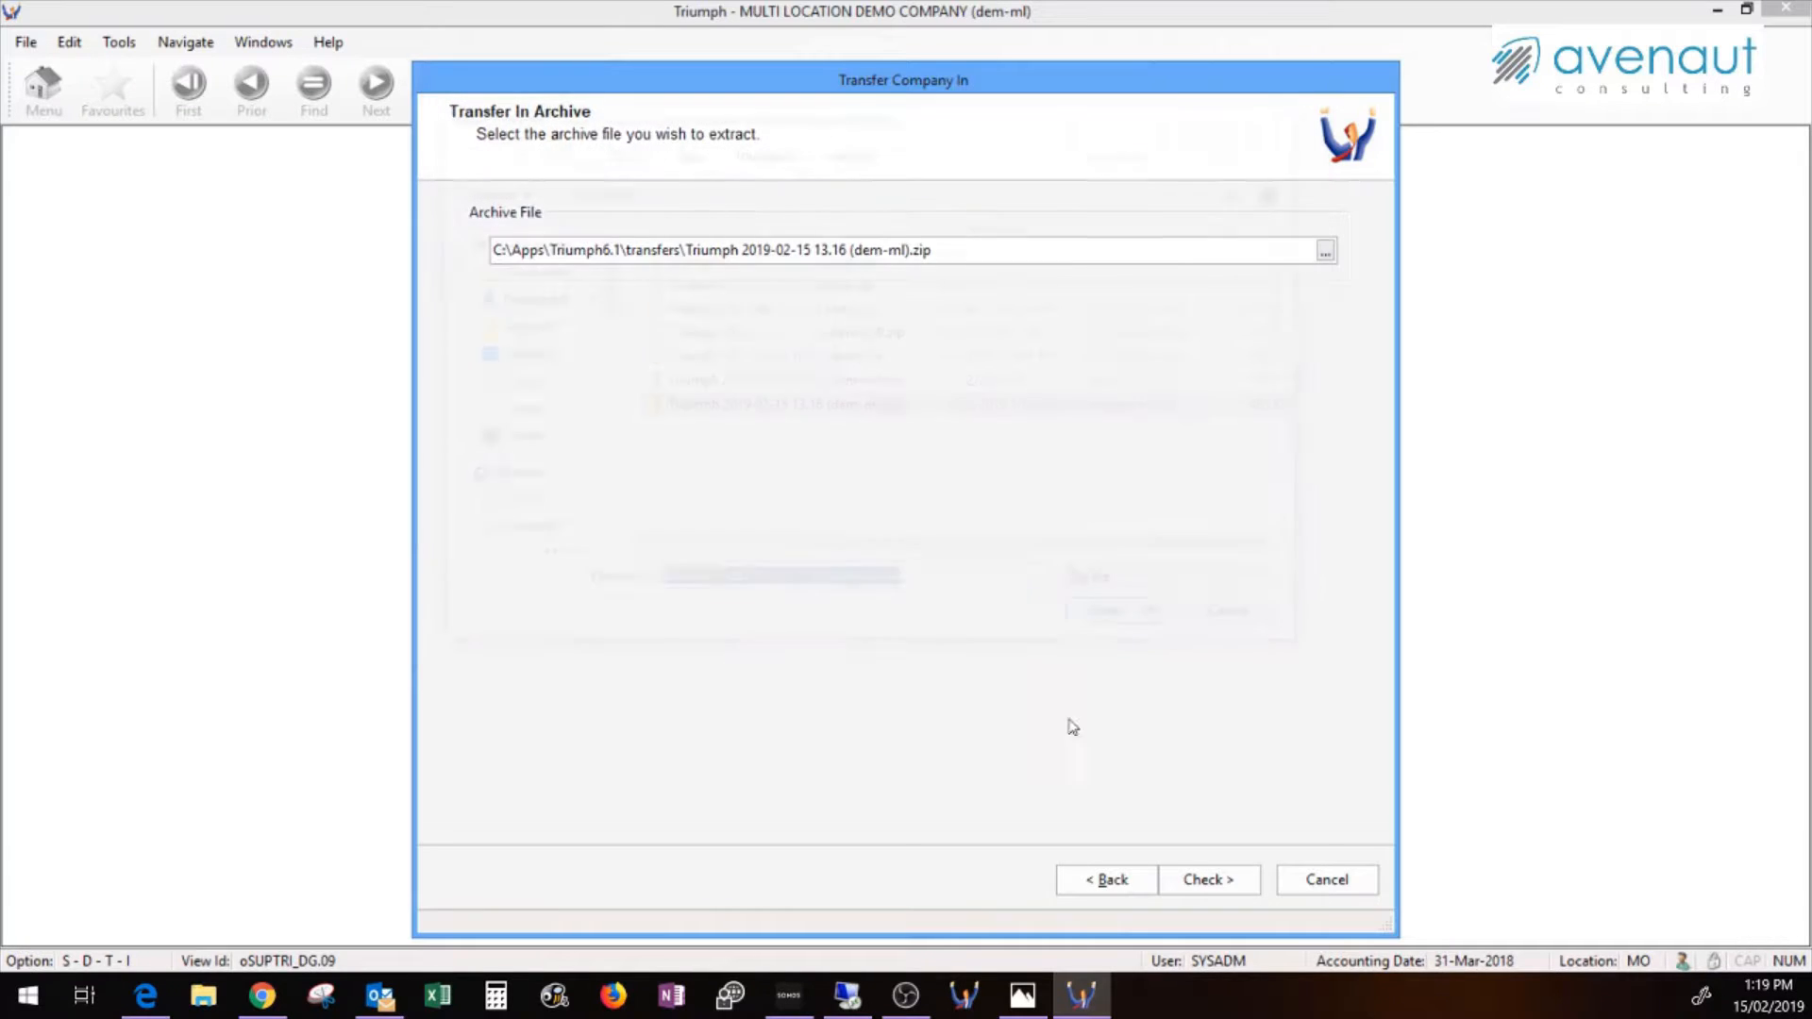
Check the archive, review the test log of 754 files, and continue to extract options
{"action": "left_click", "coordinate": [1197, 880]}
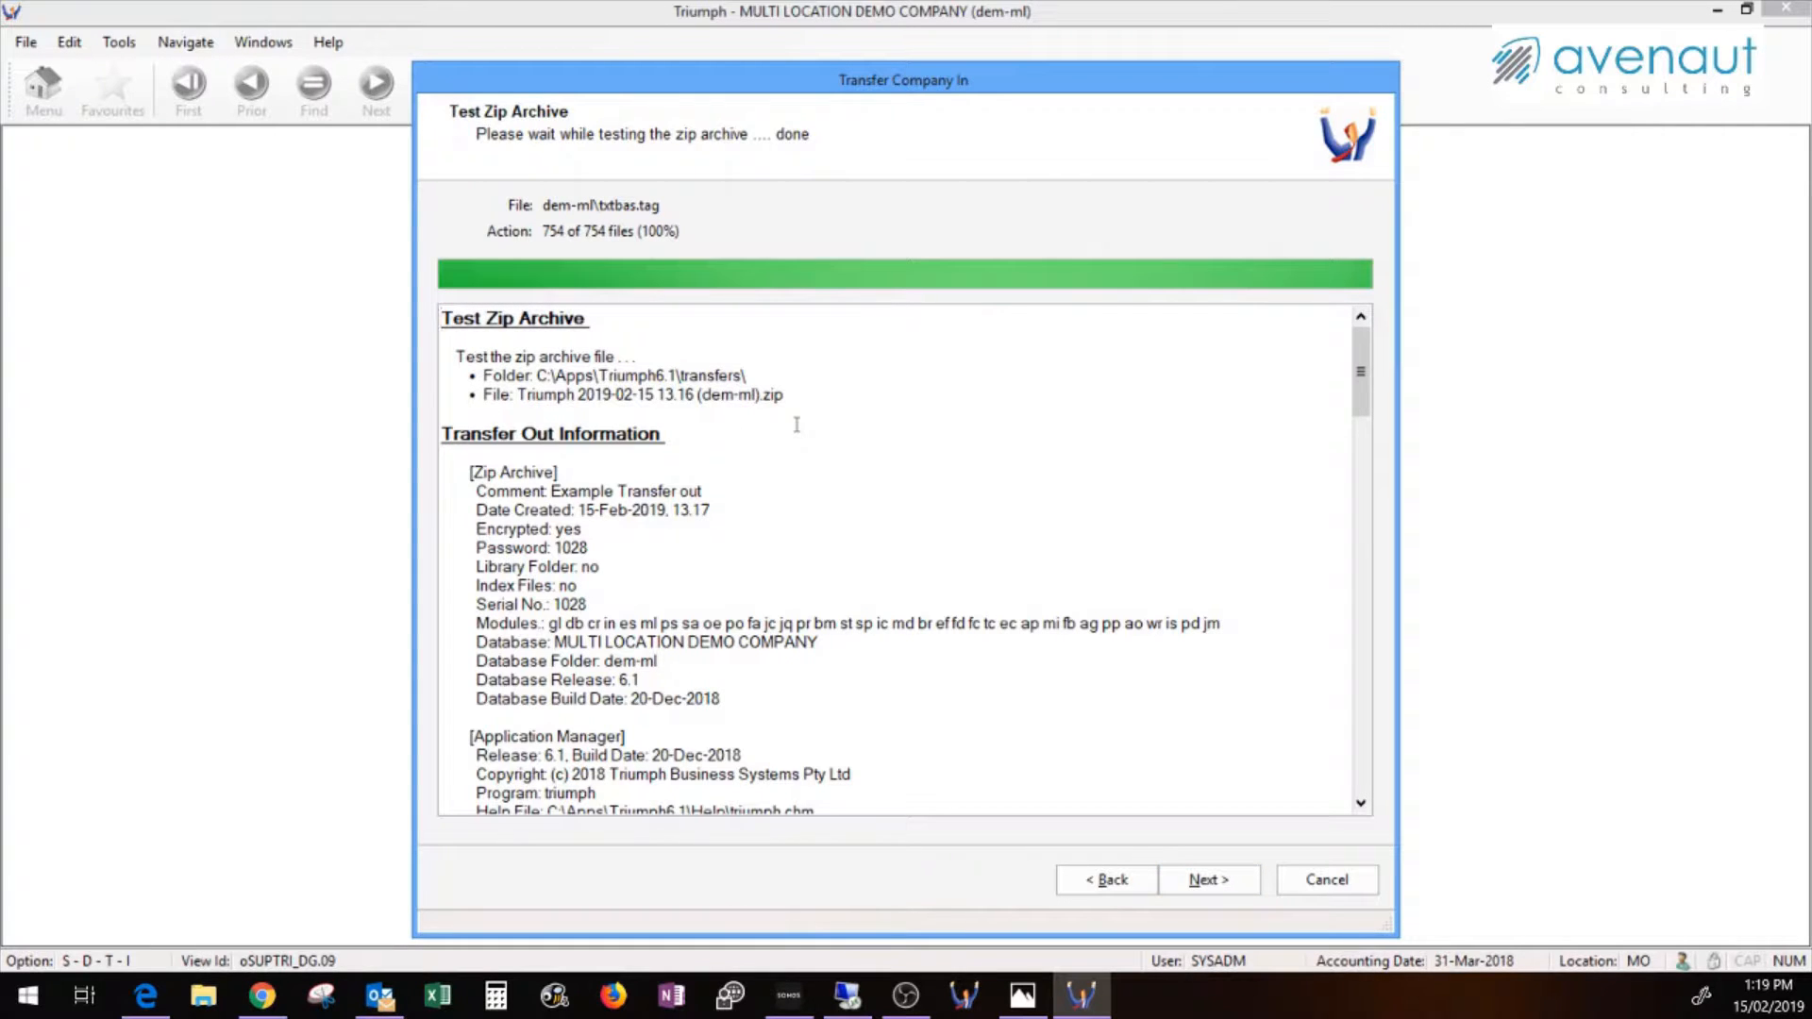
{"action": "scroll", "coordinate": [807, 545], "scroll_direction": "down", "scroll_amount": 1}
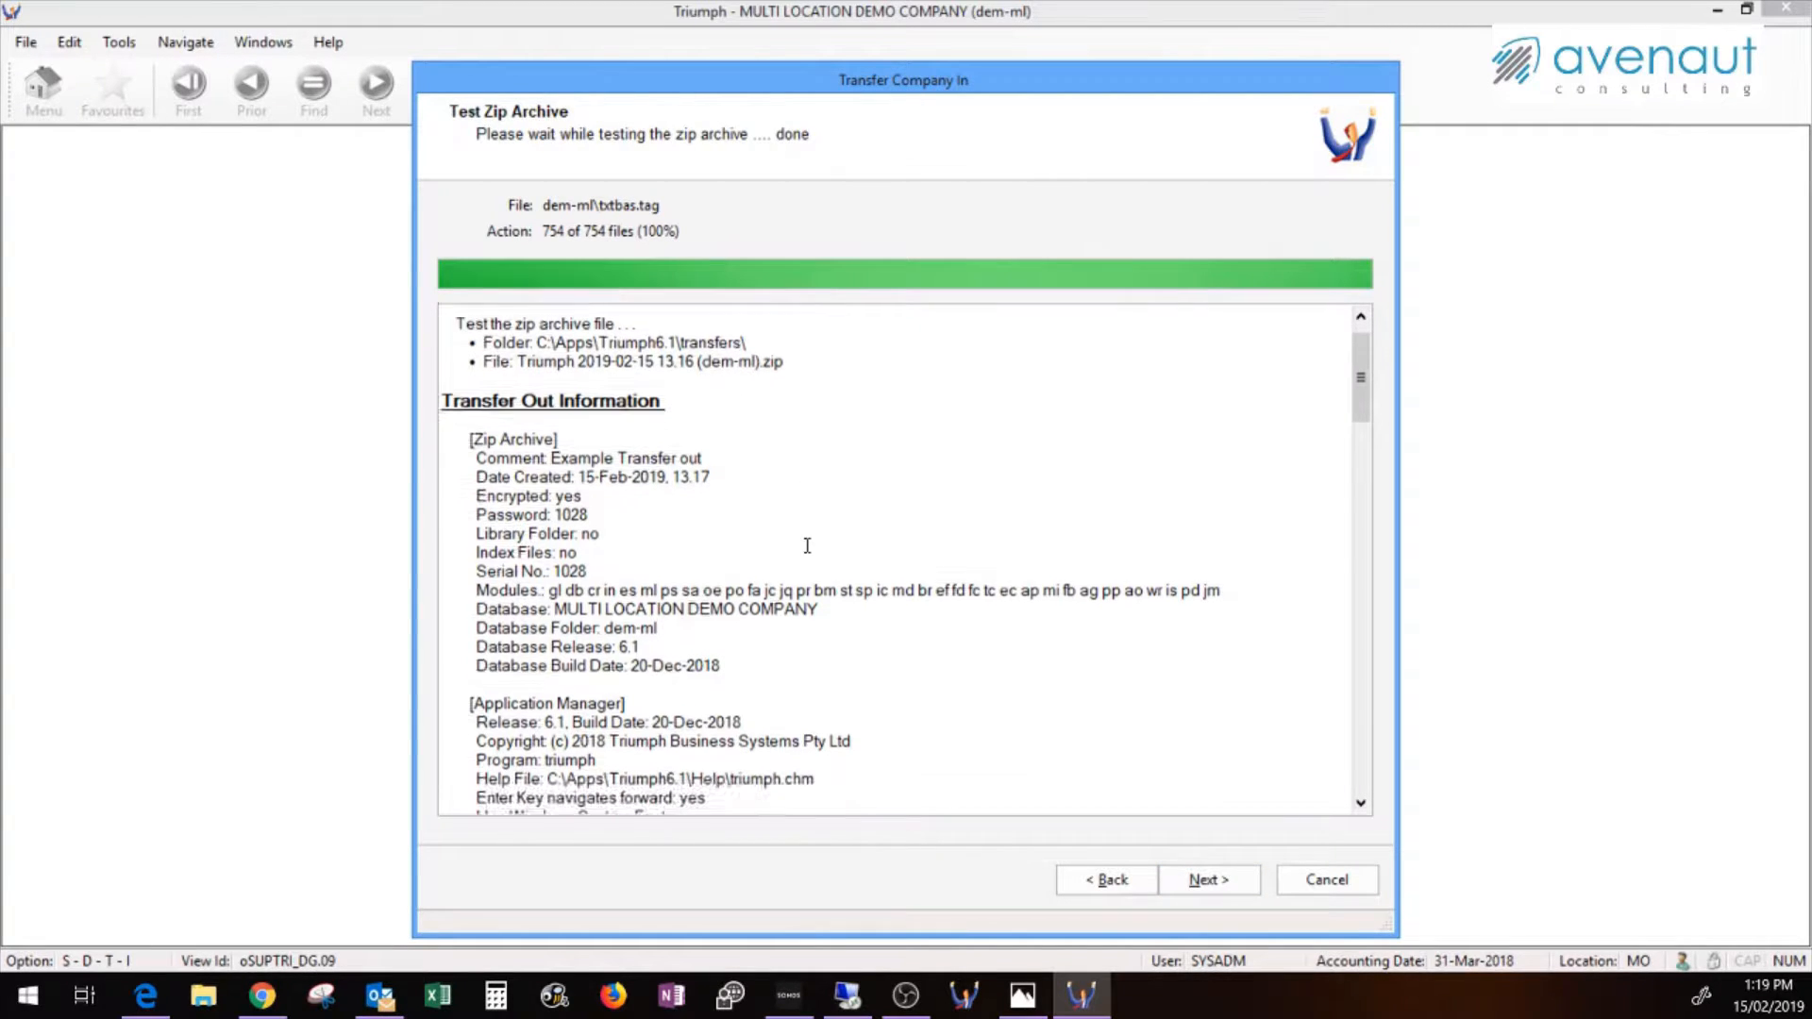
{"action": "scroll", "coordinate": [807, 546], "scroll_direction": "down", "scroll_amount": 2}
{"action": "scroll", "coordinate": [833, 579], "scroll_direction": "up", "scroll_amount": 3}
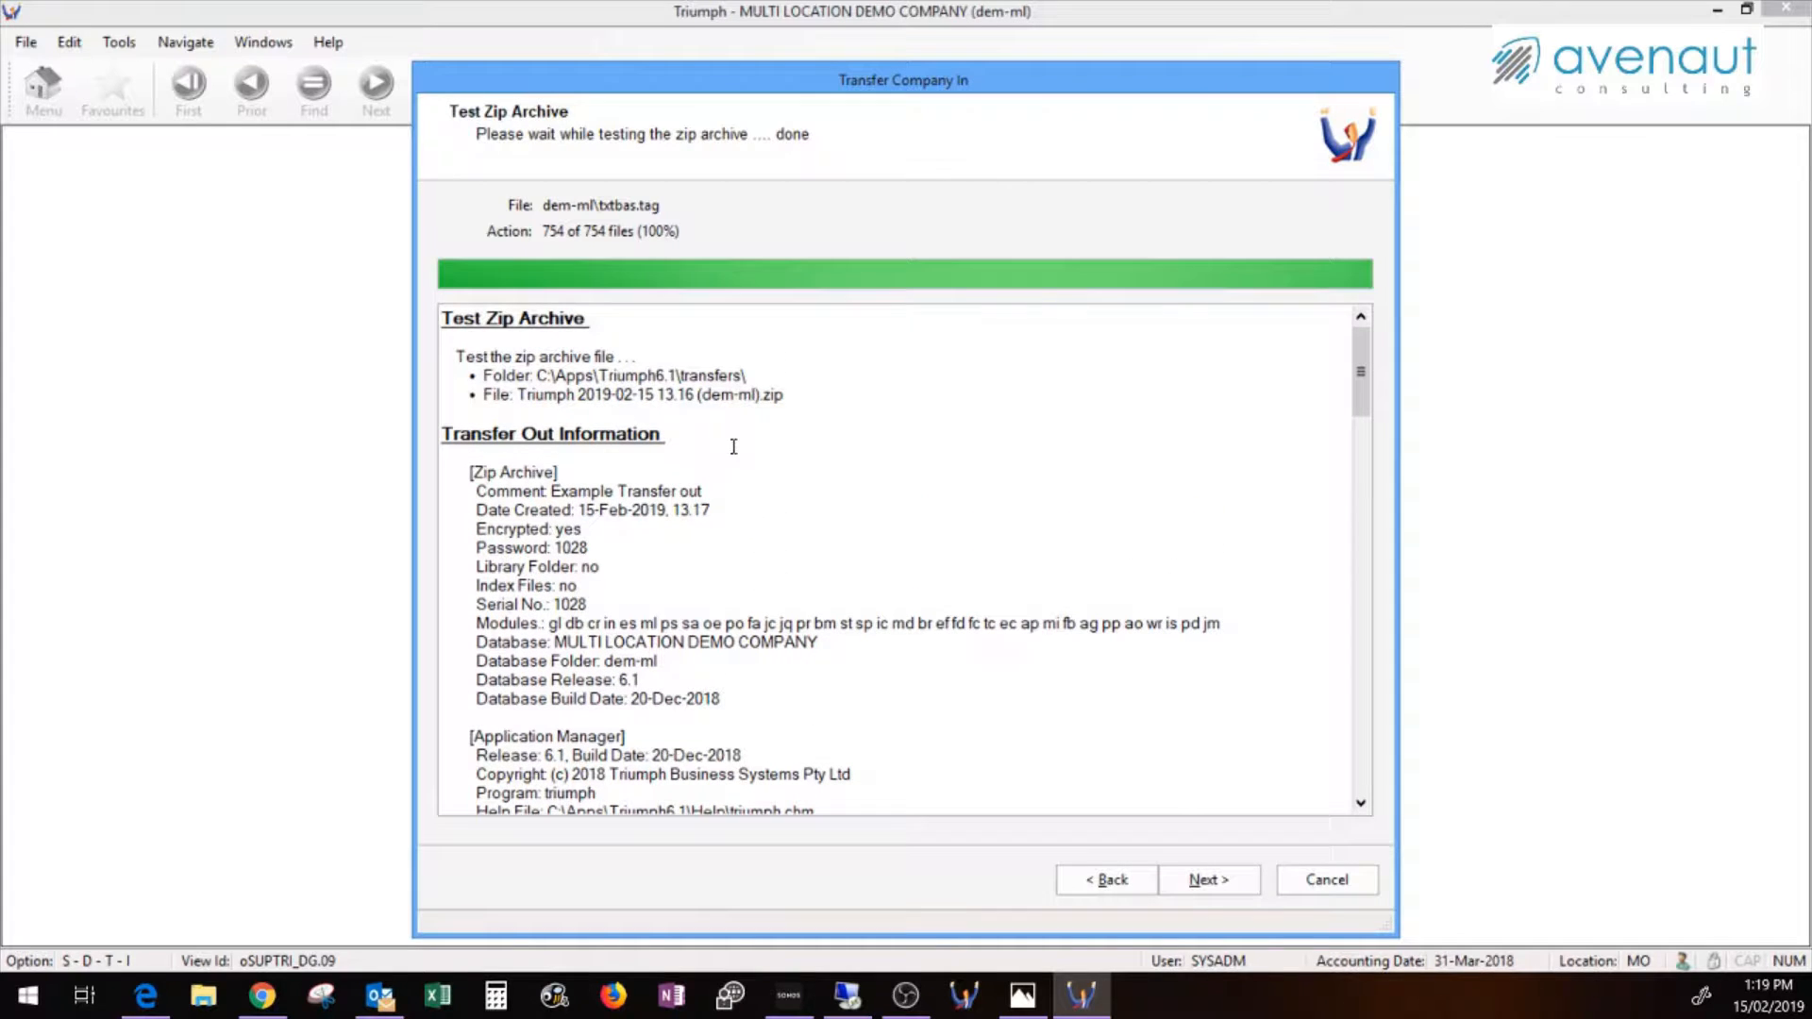
{"action": "scroll", "coordinate": [843, 603], "scroll_direction": "down", "scroll_amount": 6}
{"action": "scroll", "coordinate": [843, 603], "scroll_direction": "down", "scroll_amount": 20}
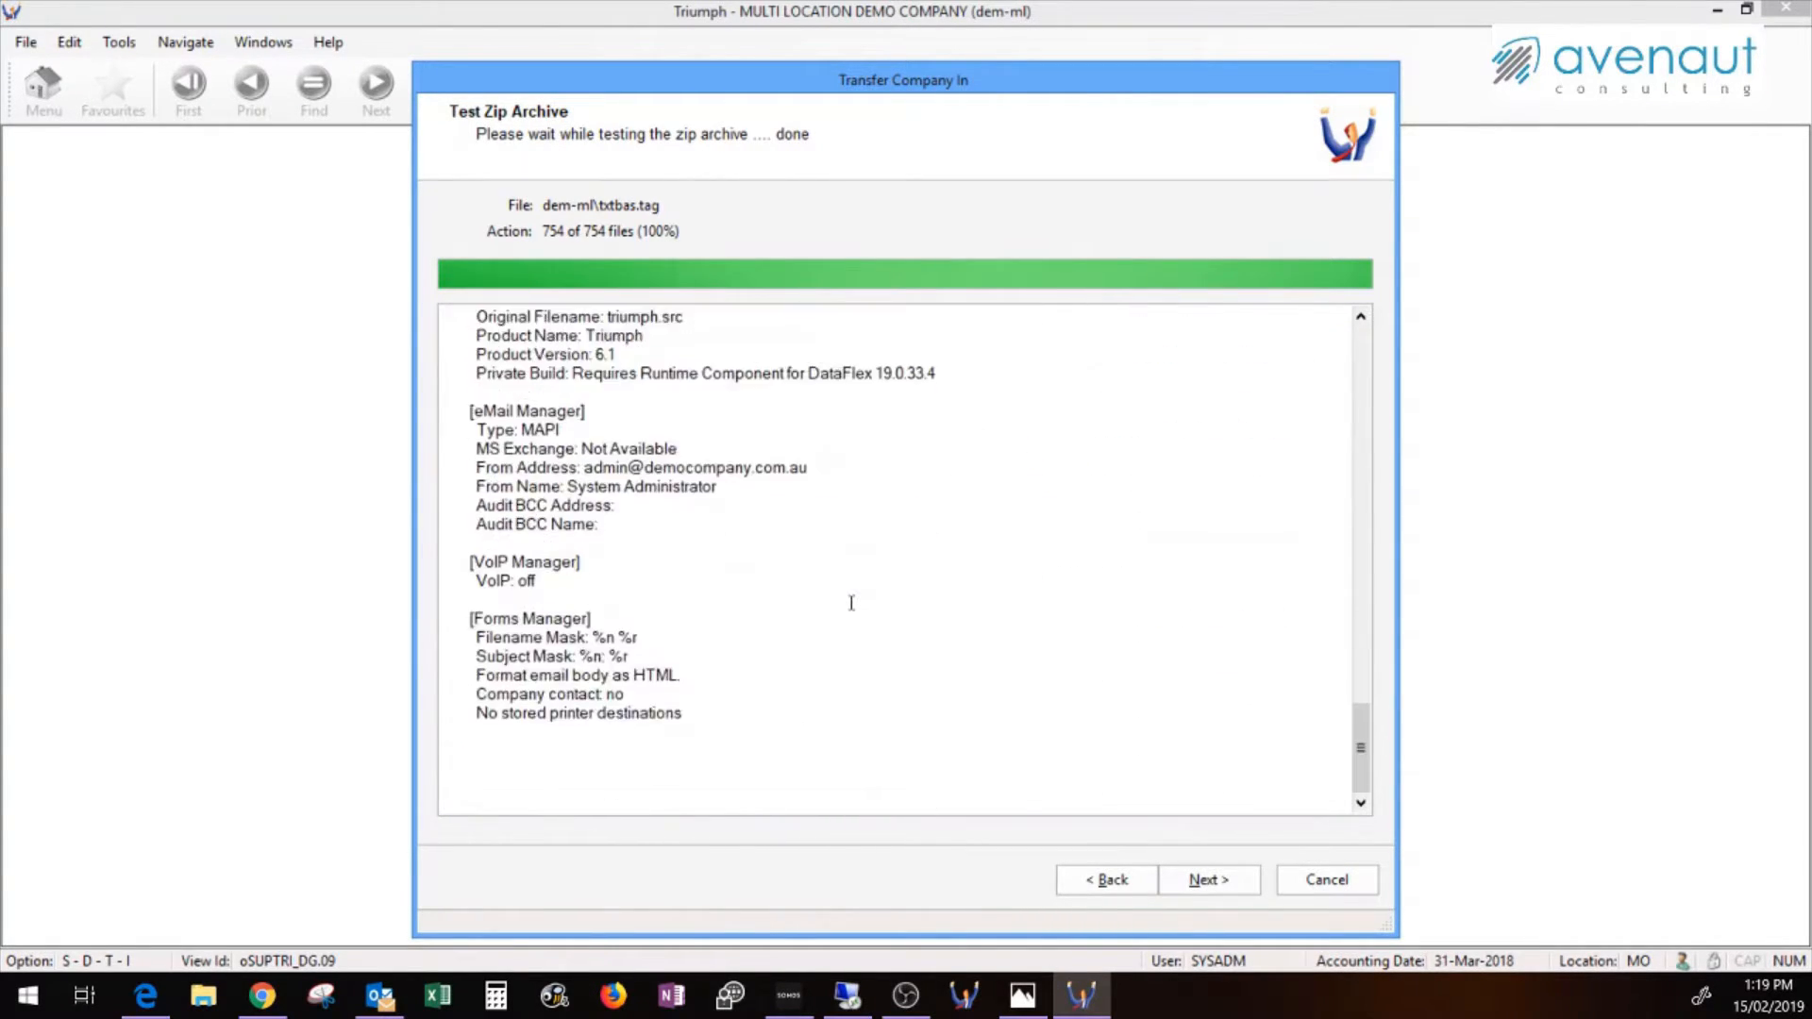
{"action": "scroll", "coordinate": [851, 601], "scroll_direction": "up", "scroll_amount": 10}
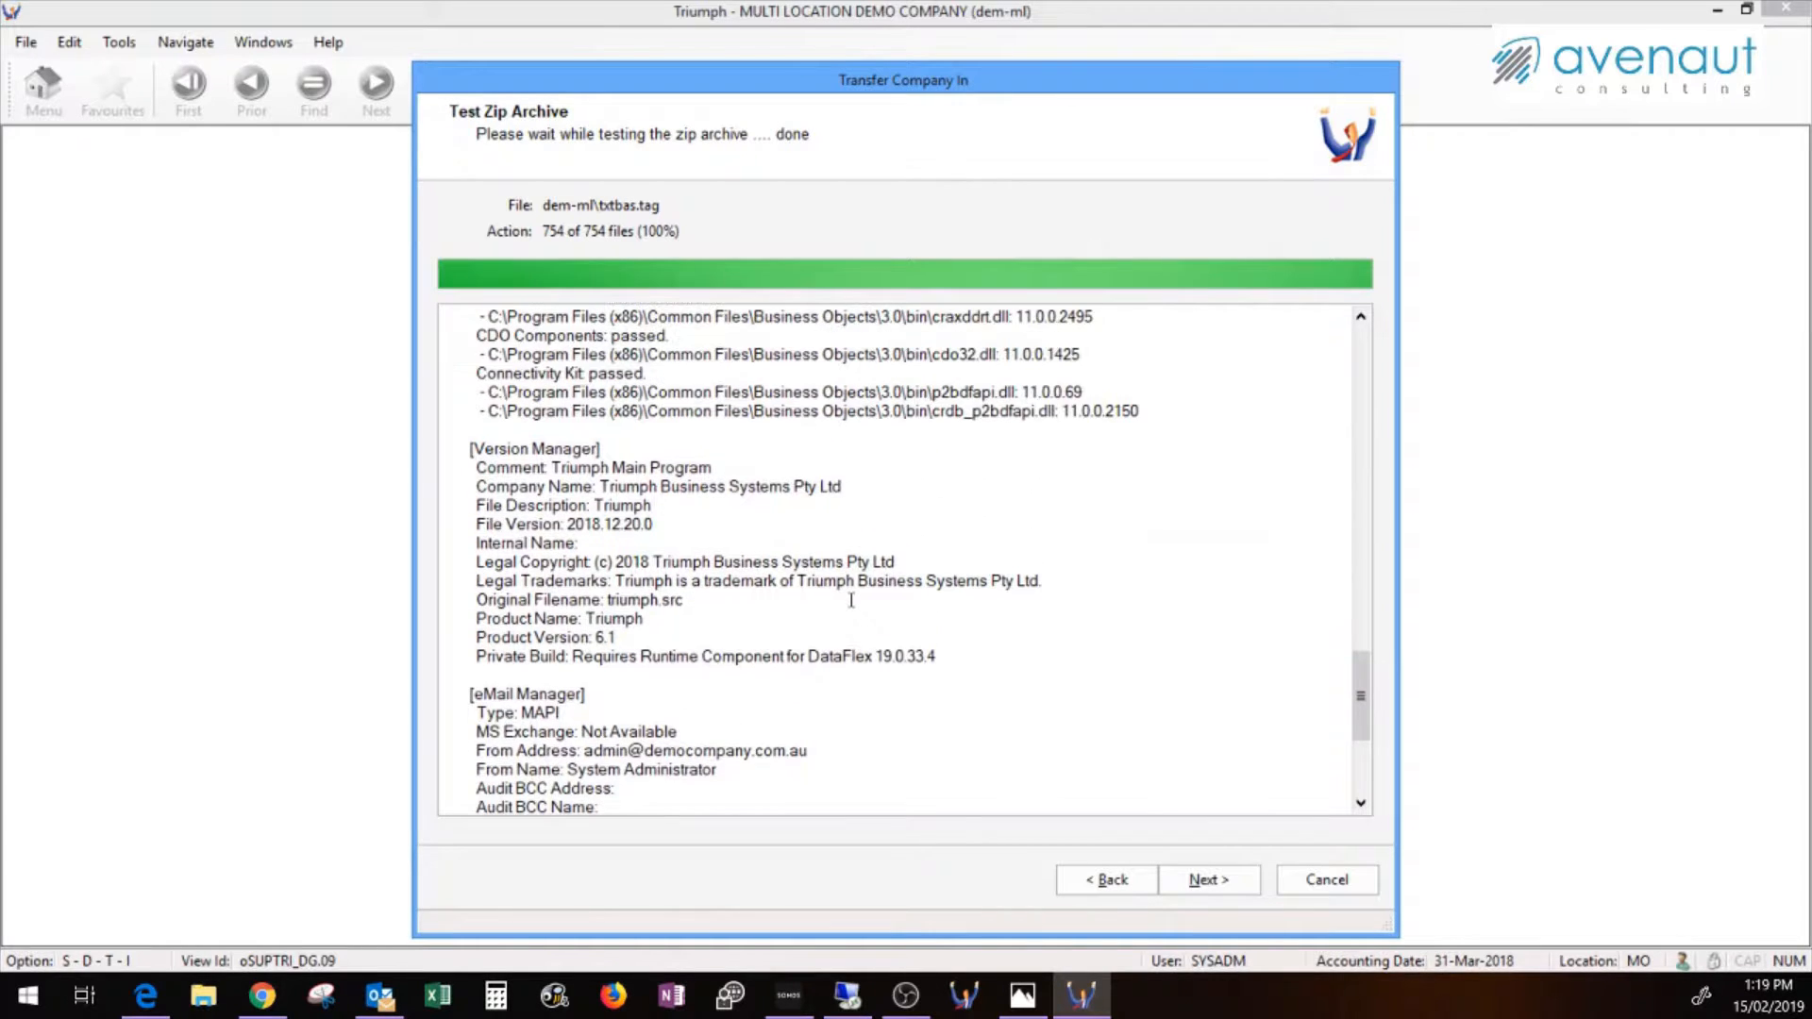
{"action": "scroll", "coordinate": [851, 600], "scroll_direction": "up", "scroll_amount": 13}
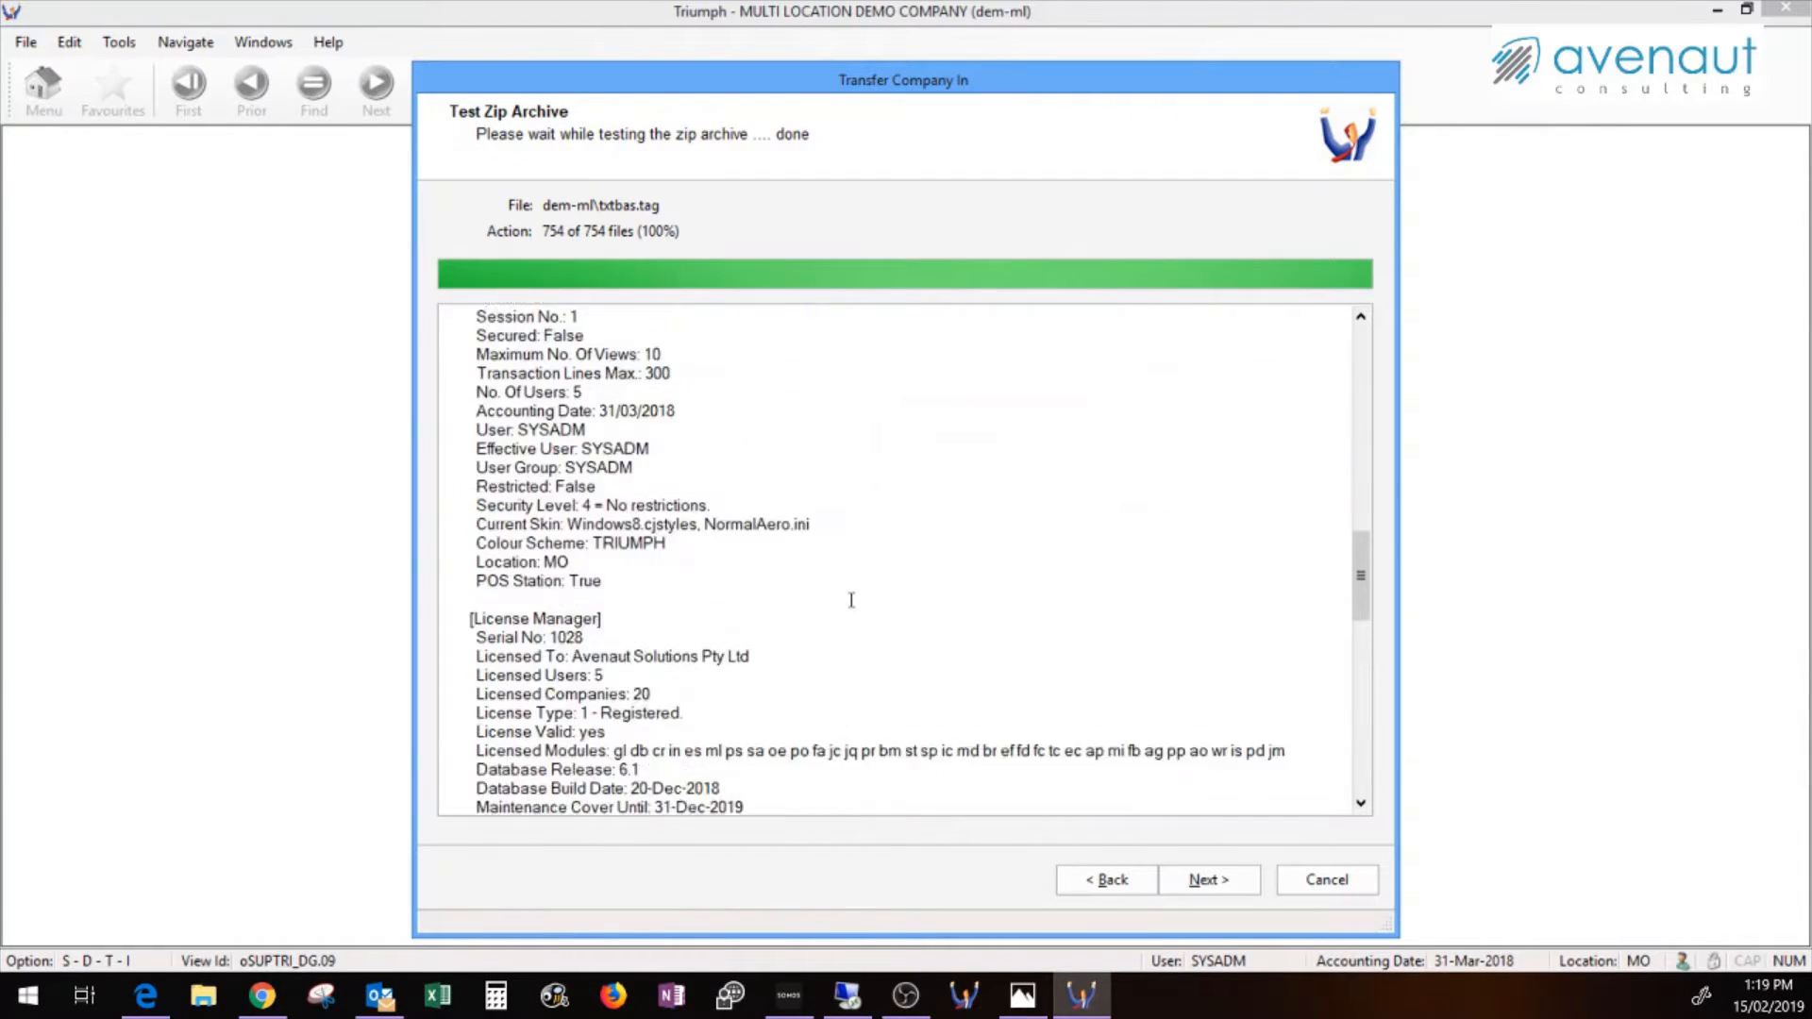
{"action": "scroll", "coordinate": [852, 601], "scroll_direction": "up", "scroll_amount": 15}
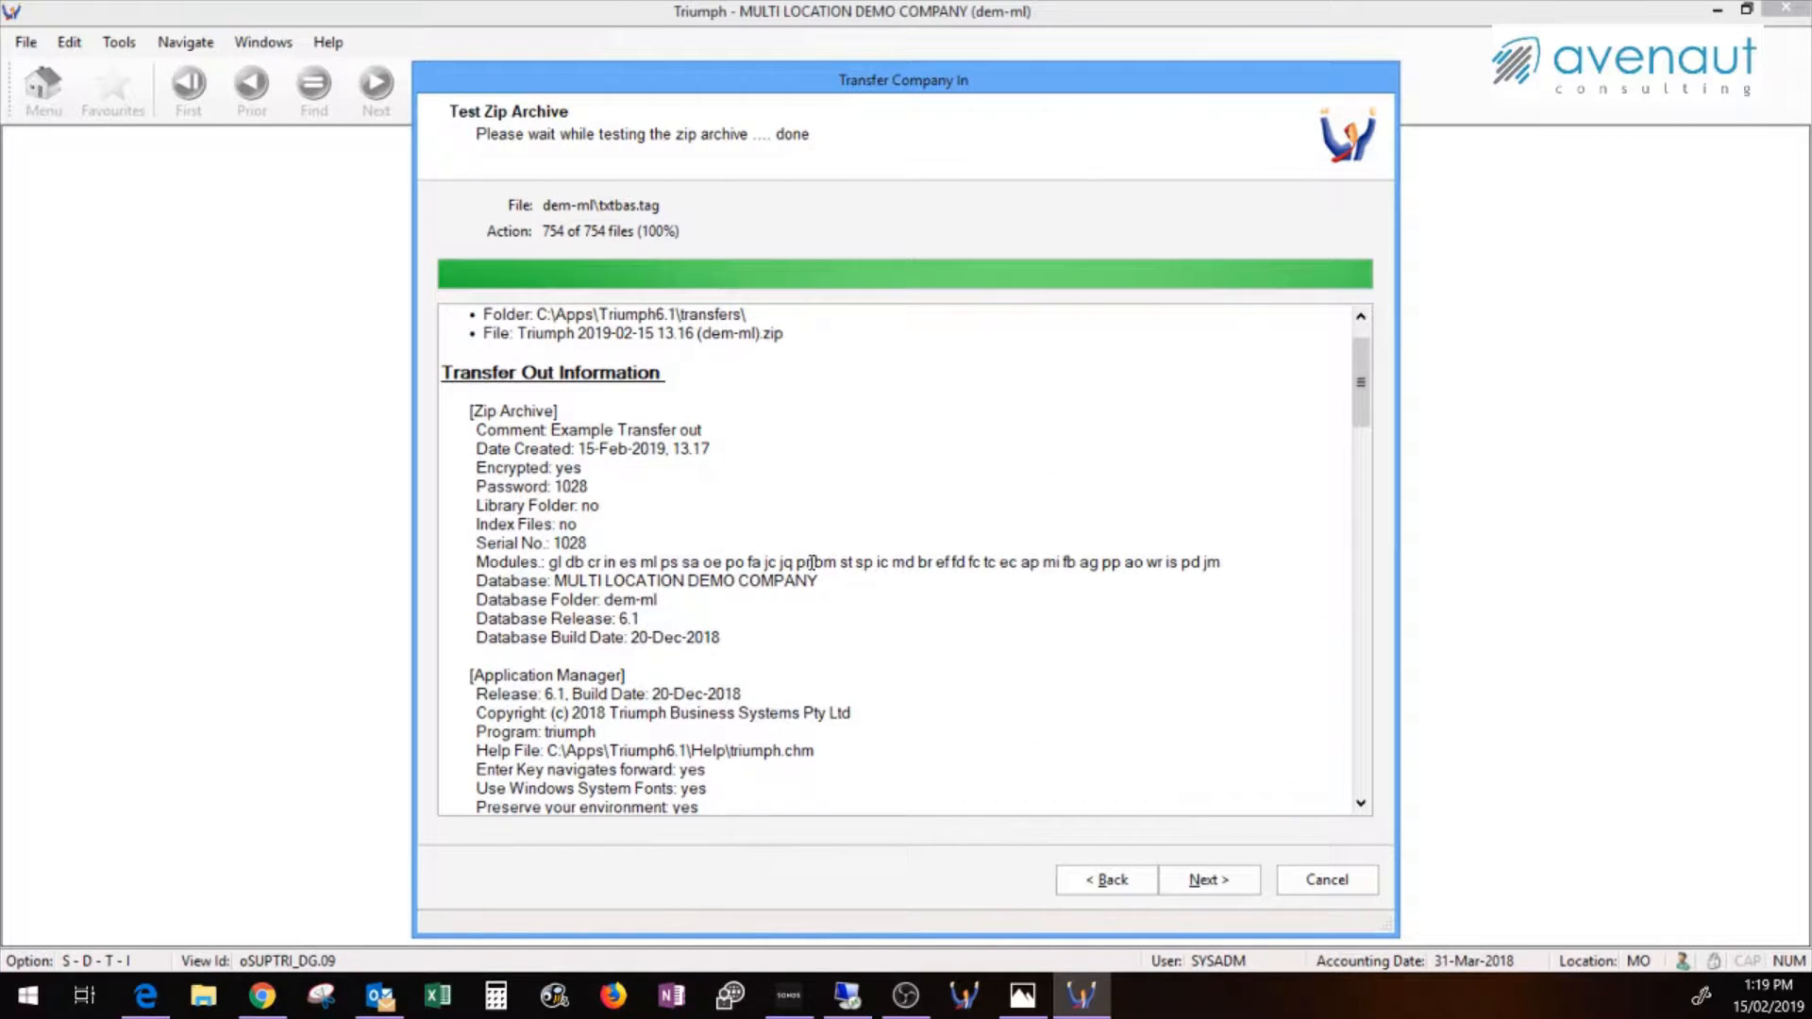
{"action": "left_click_drag", "start_coordinate": [474, 429], "coordinate": [729, 427]}
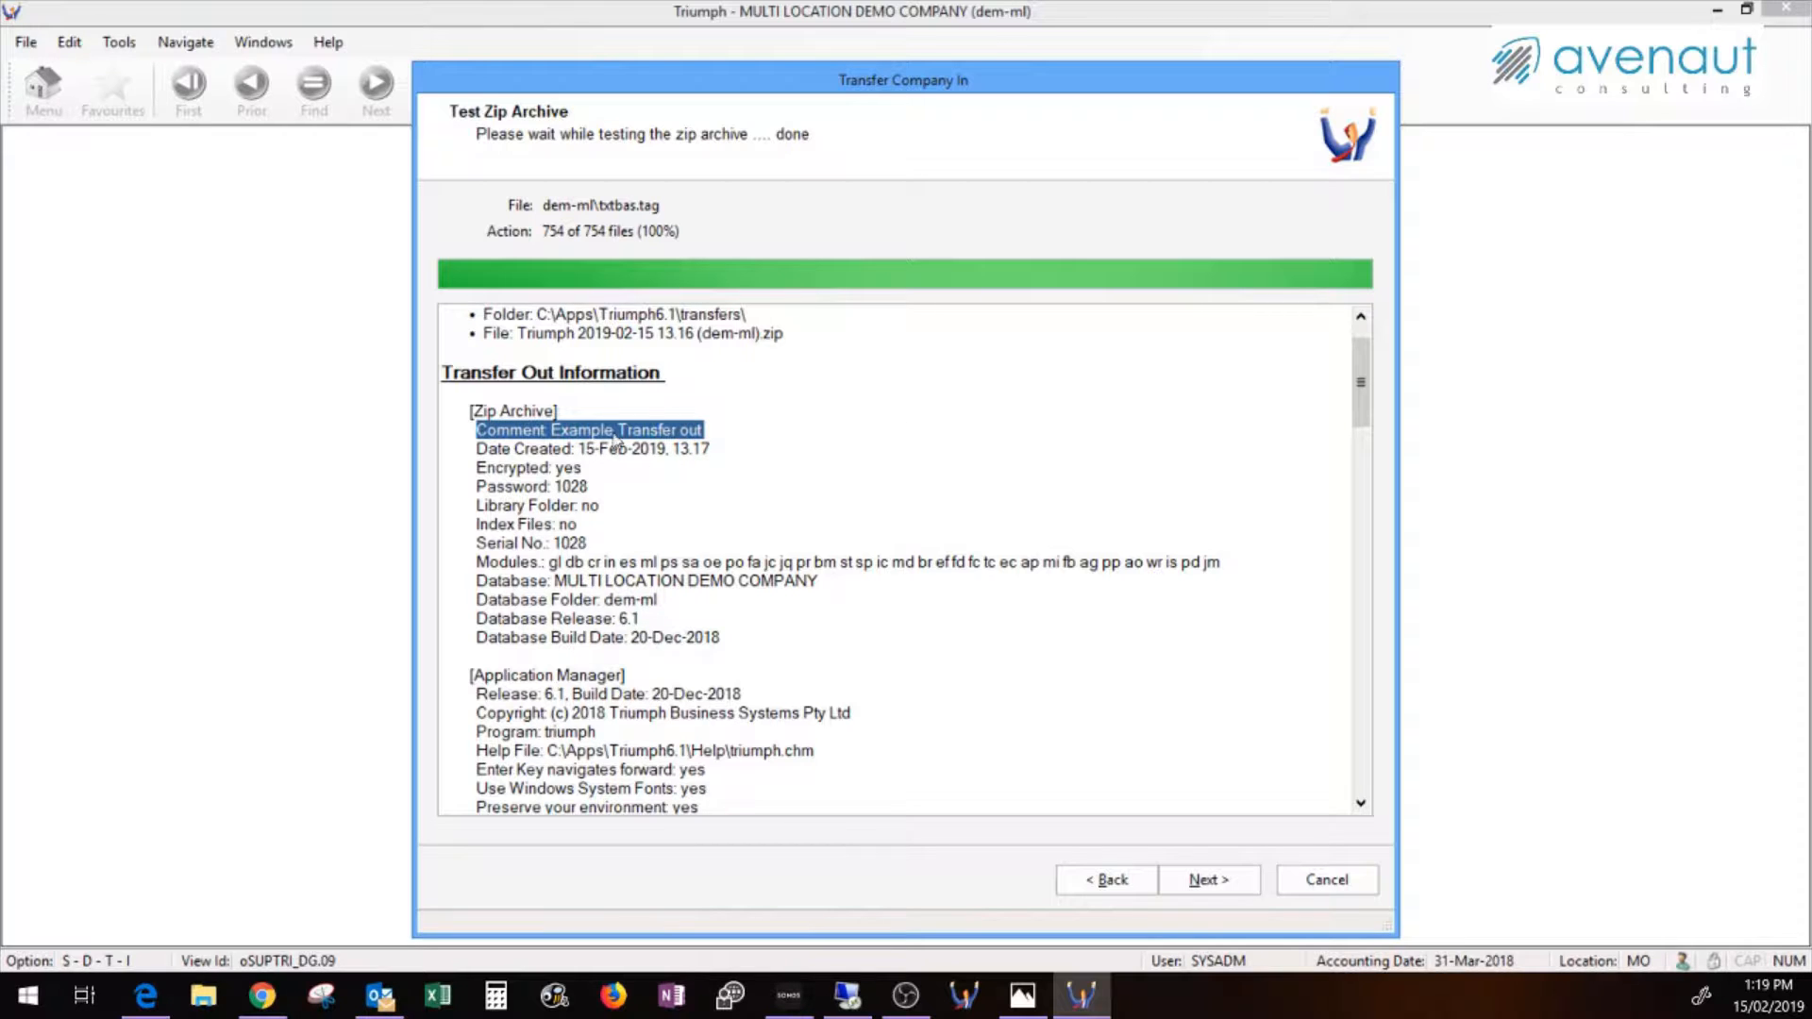
{"action": "left_click", "coordinate": [1217, 870]}
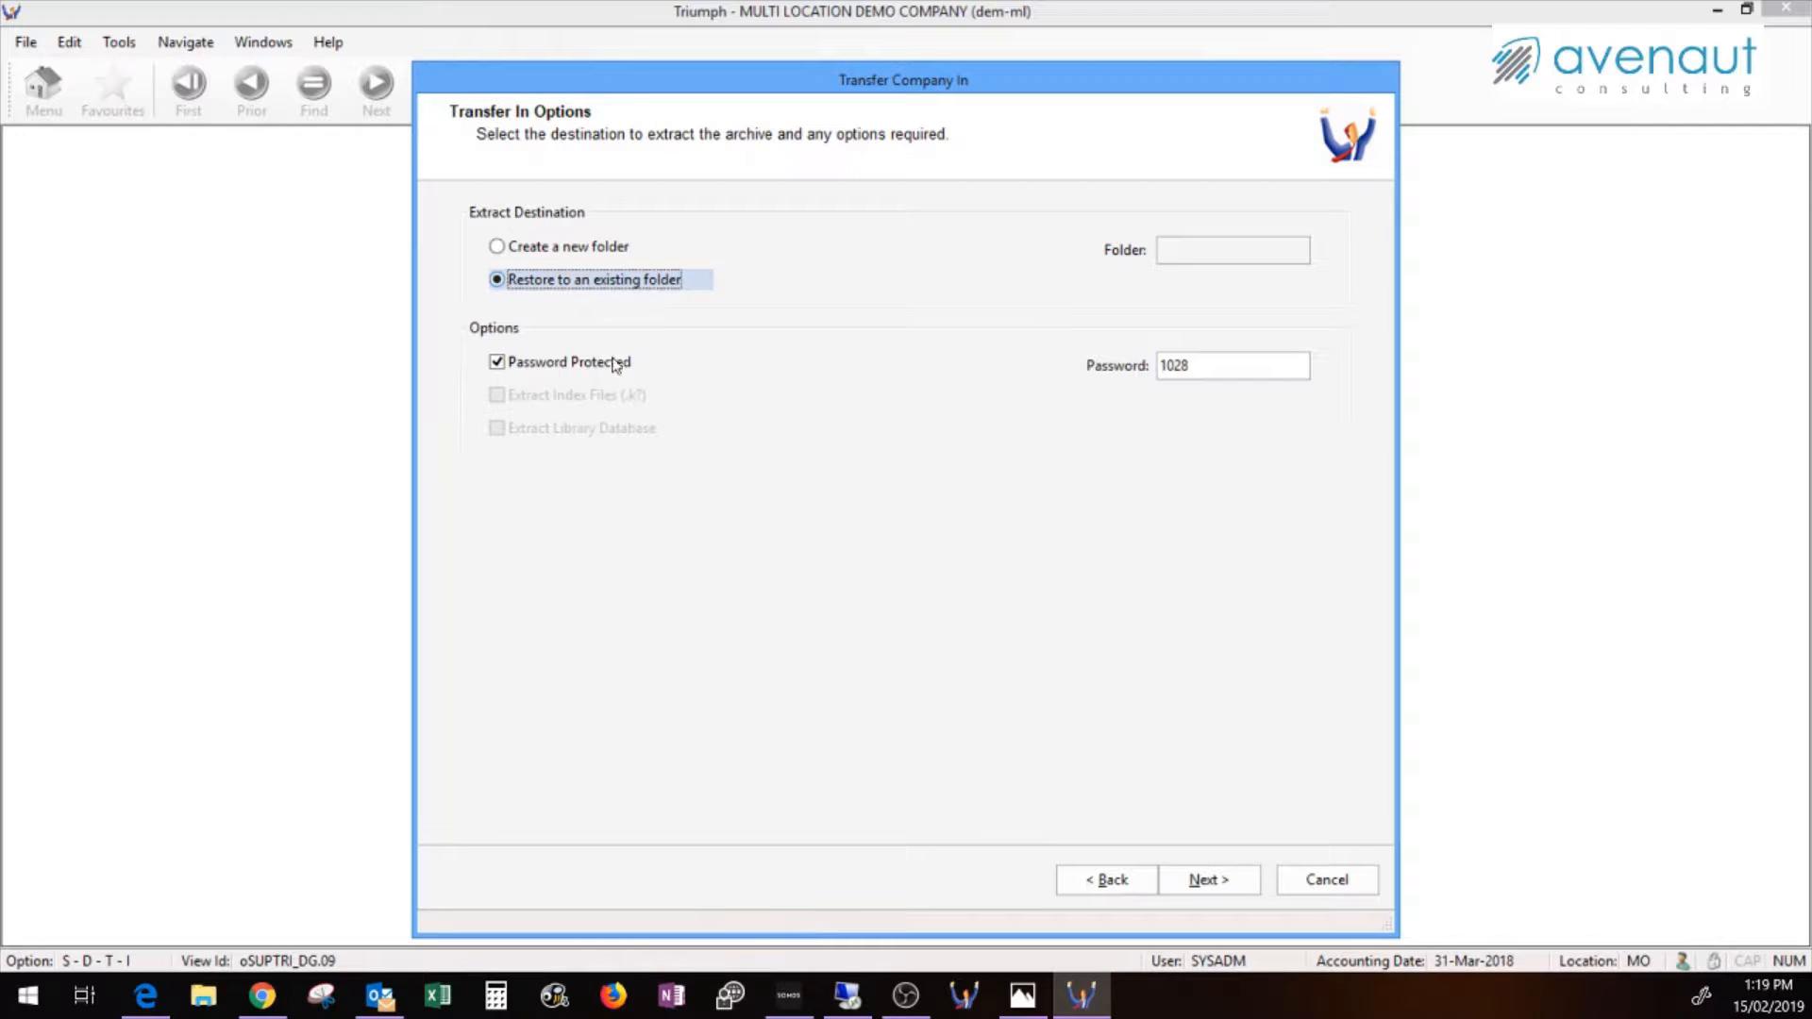
Choose to extract into a new folder, confirm, and run the transfer in
{"action": "left_click", "coordinate": [551, 247]}
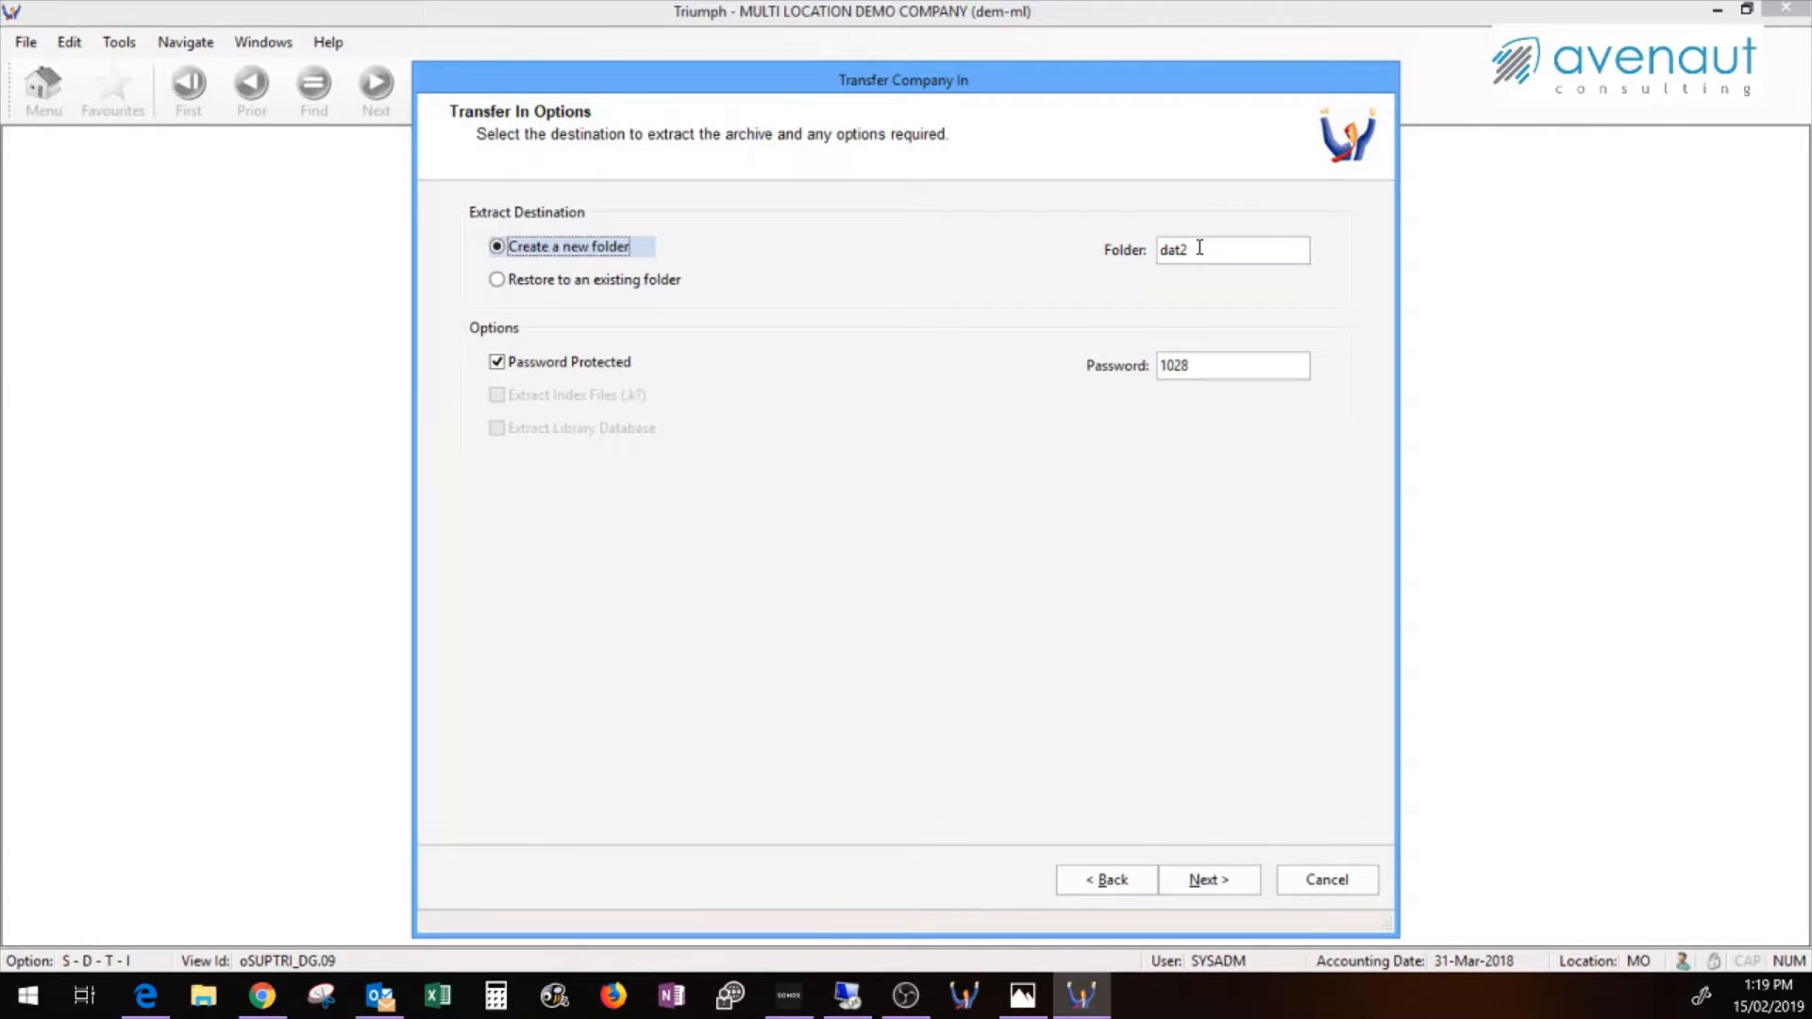
{"action": "left_click", "coordinate": [1213, 883]}
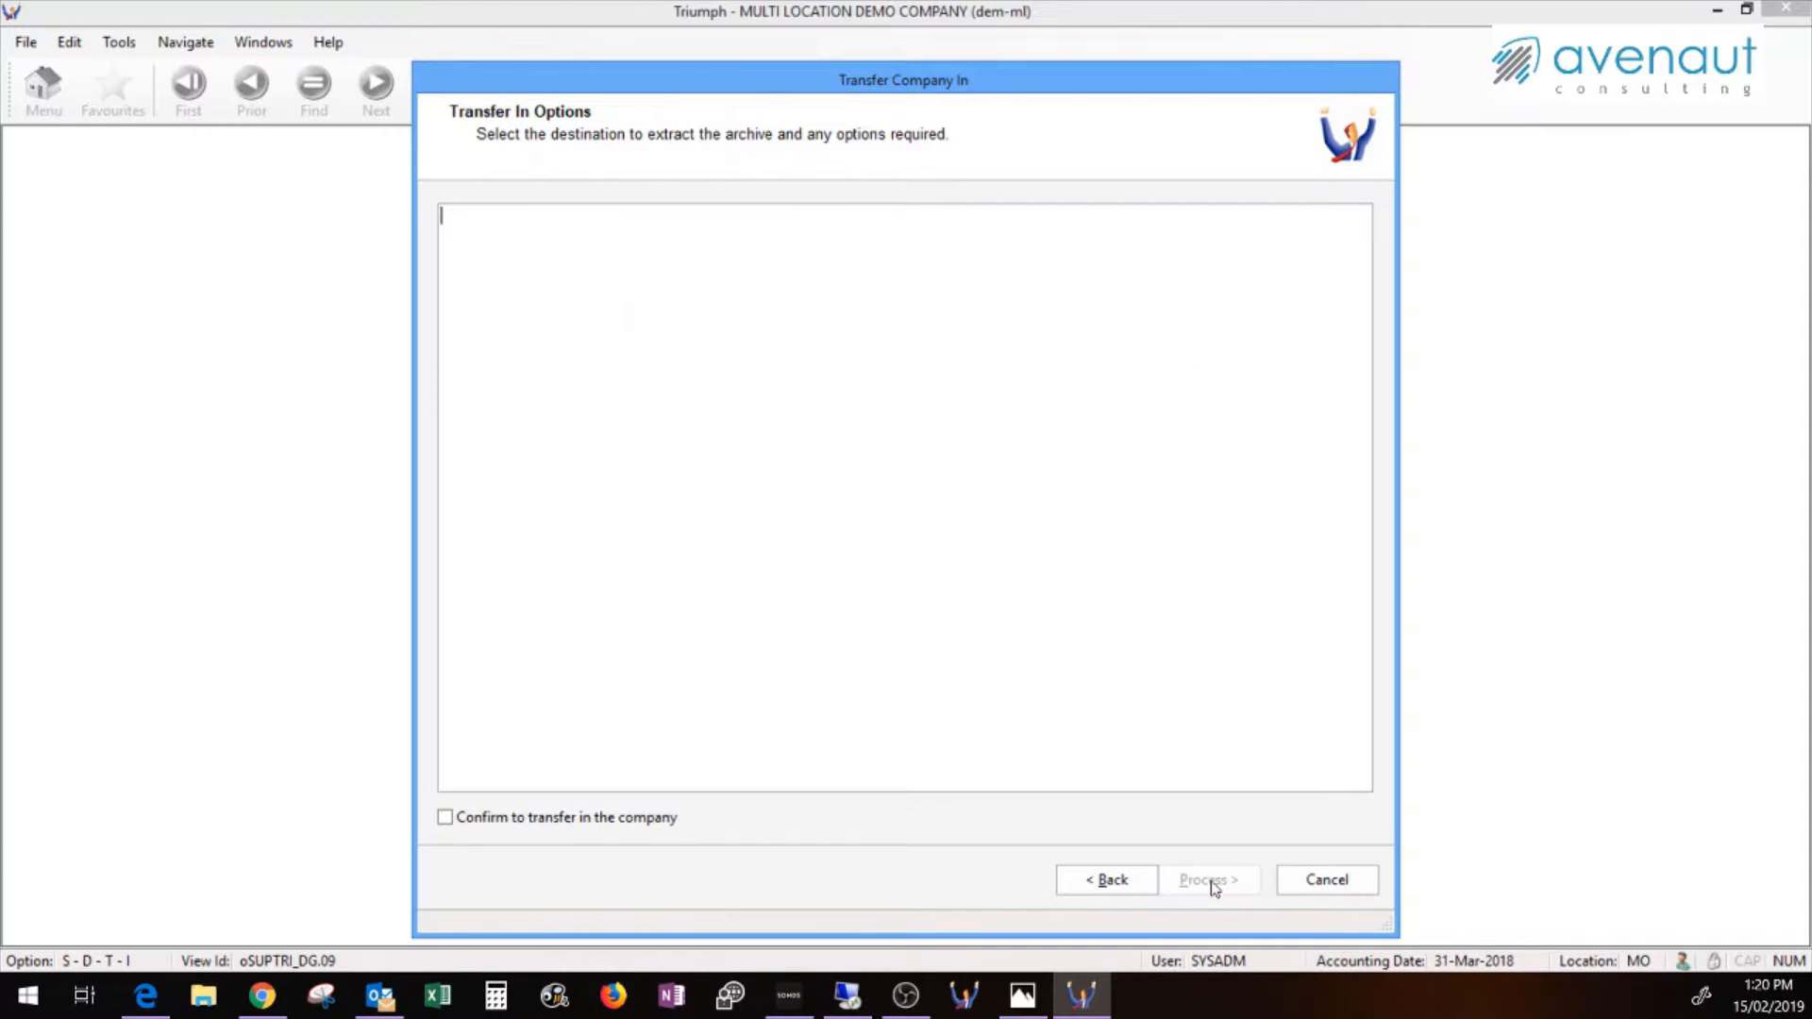
{"action": "left_click", "coordinate": [593, 820]}
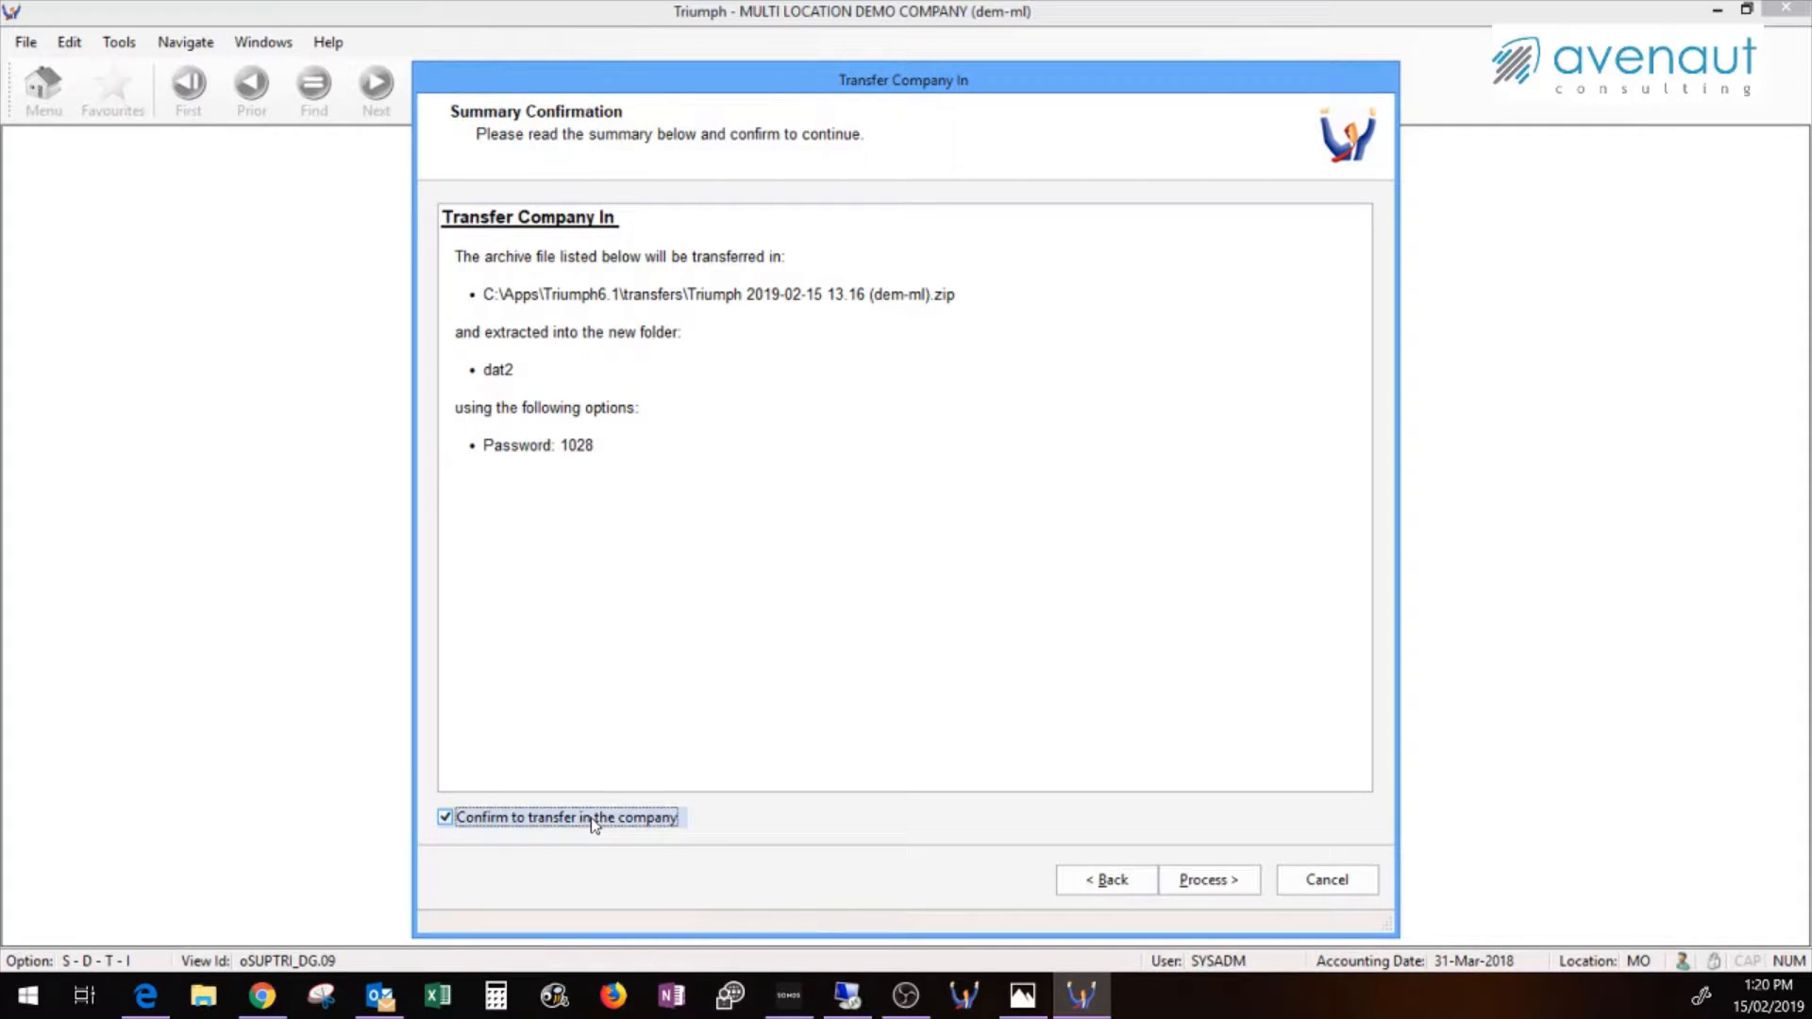
{"action": "left_click", "coordinate": [1197, 885]}
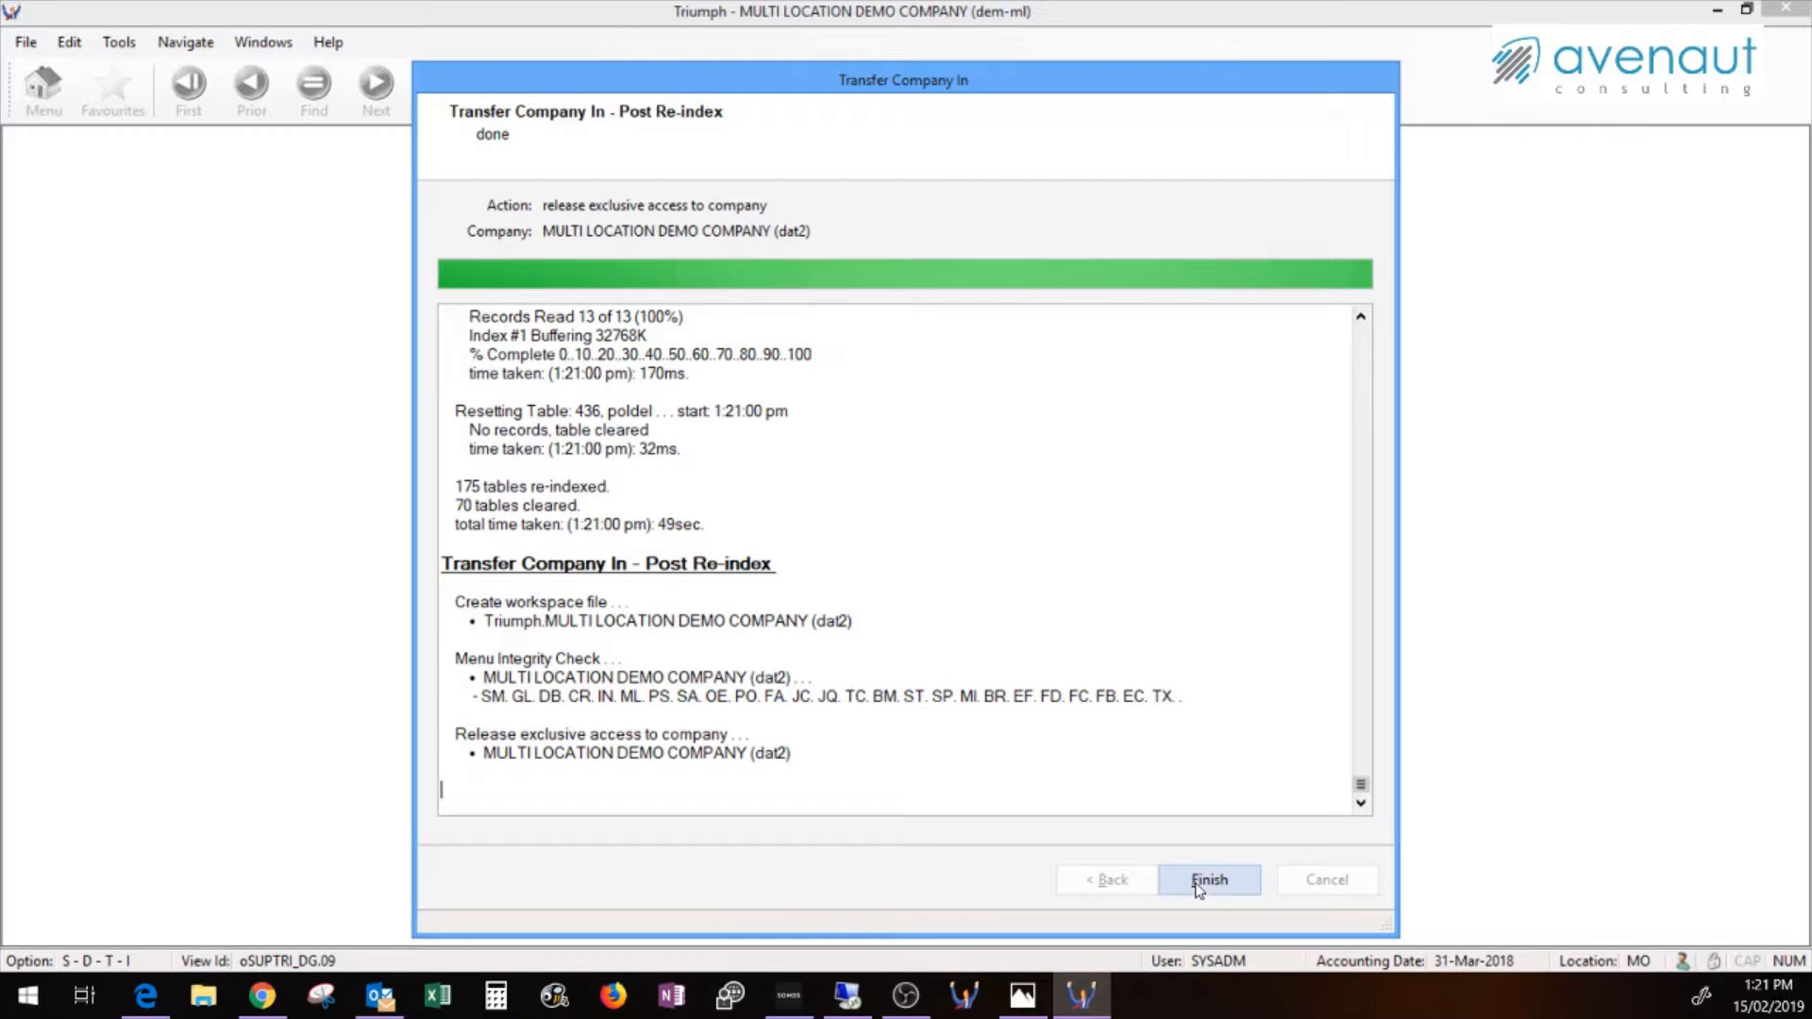
Close the transfer wizard, switch to MULTI LOCATION DEMO COMPANY in folder dat2, and maximise Triumph
{"action": "left_click", "coordinate": [1197, 882]}
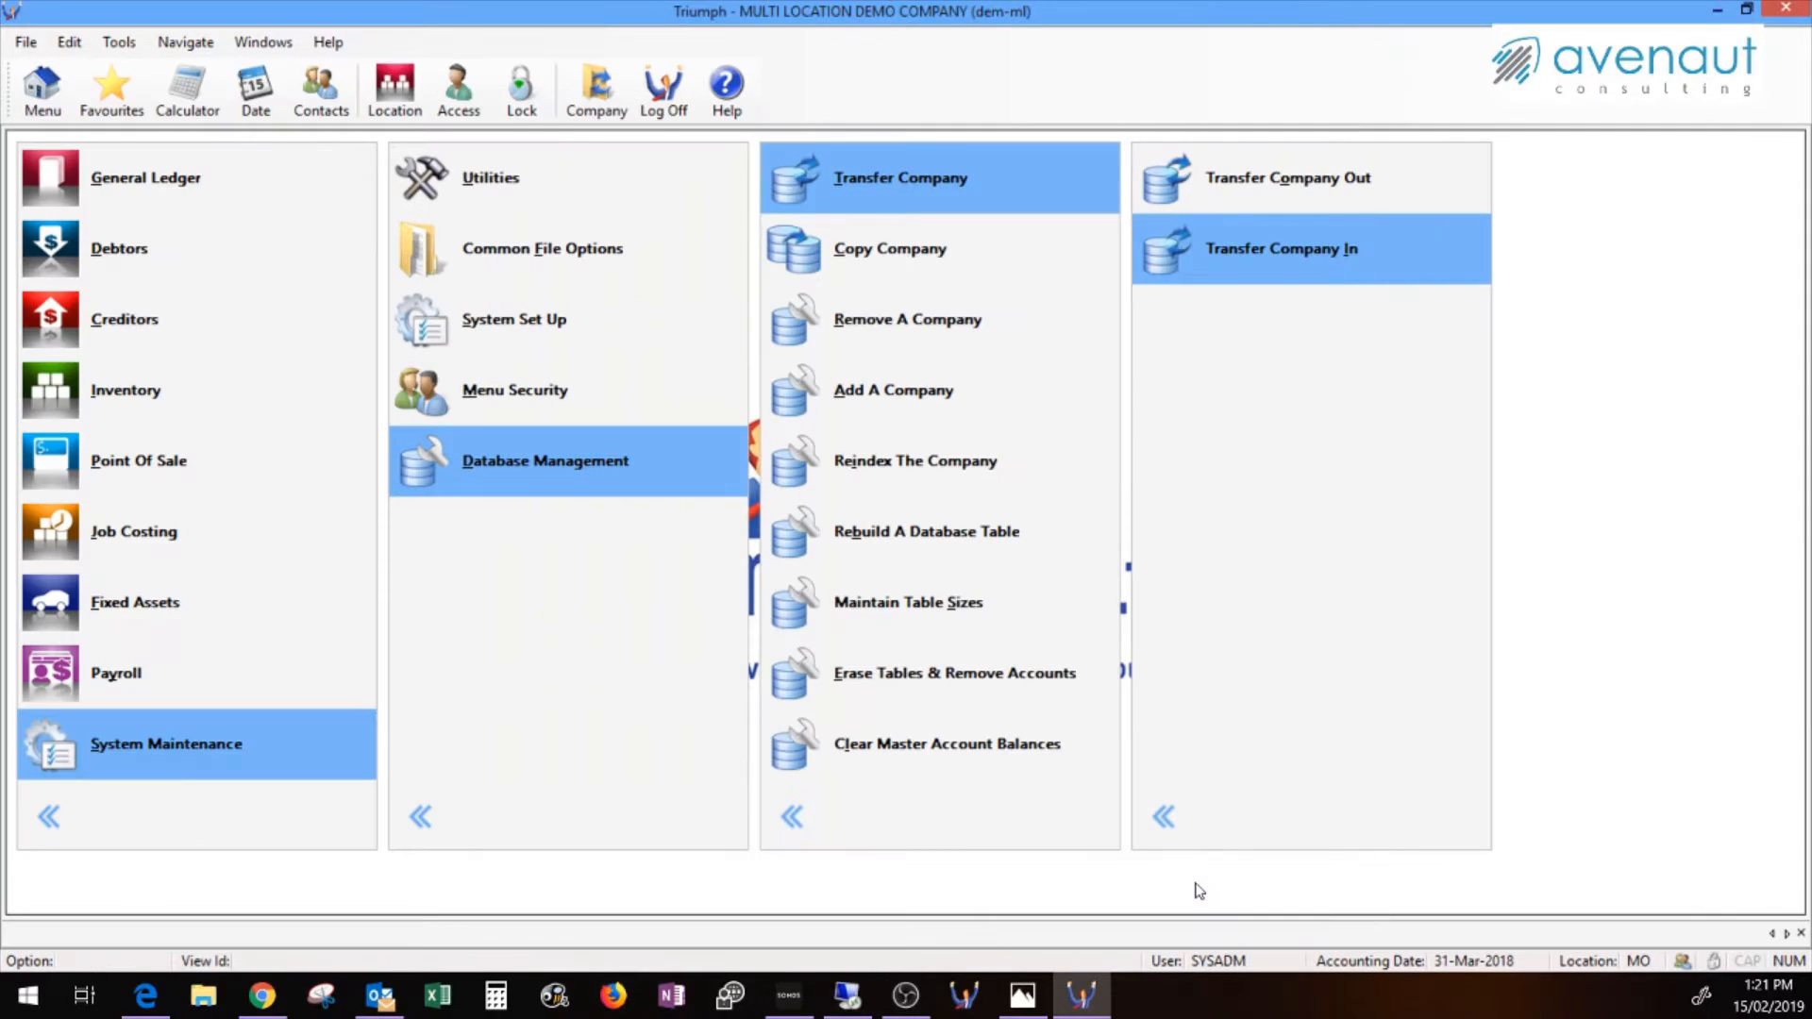
{"action": "left_click", "coordinate": [575, 101]}
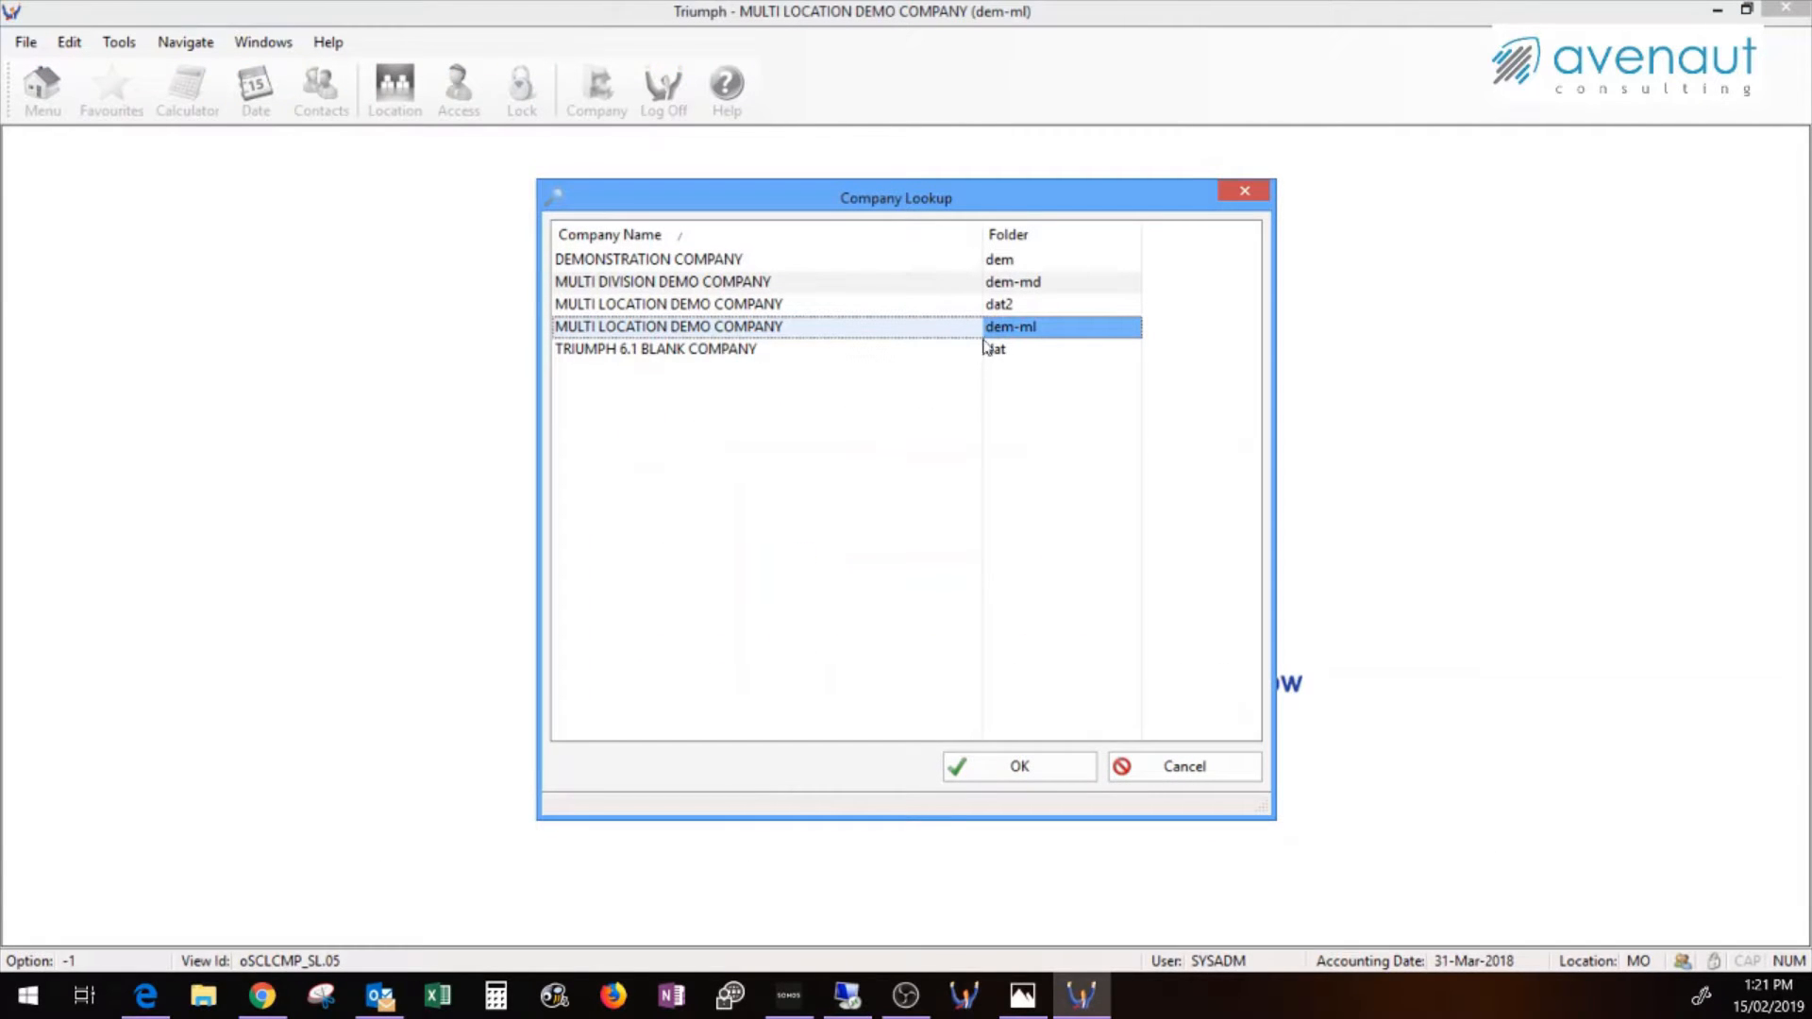
{"action": "left_click", "coordinate": [663, 304]}
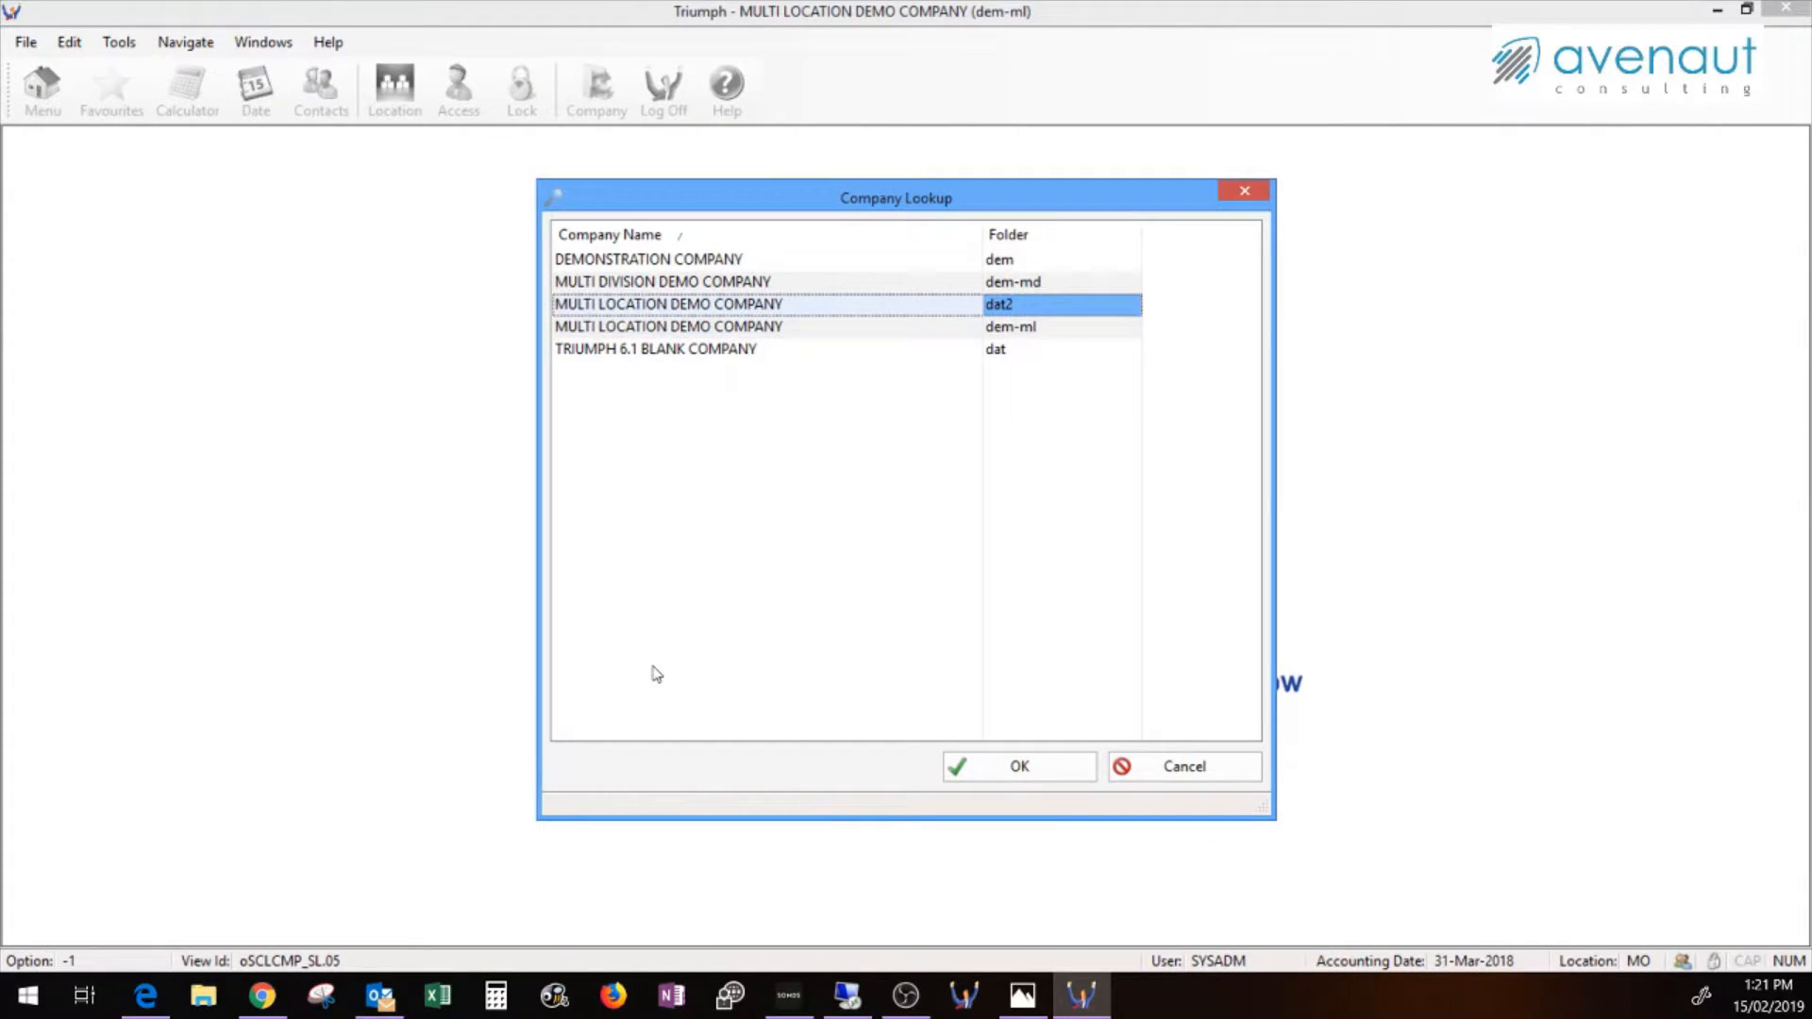
{"action": "left_click", "coordinate": [1005, 766]}
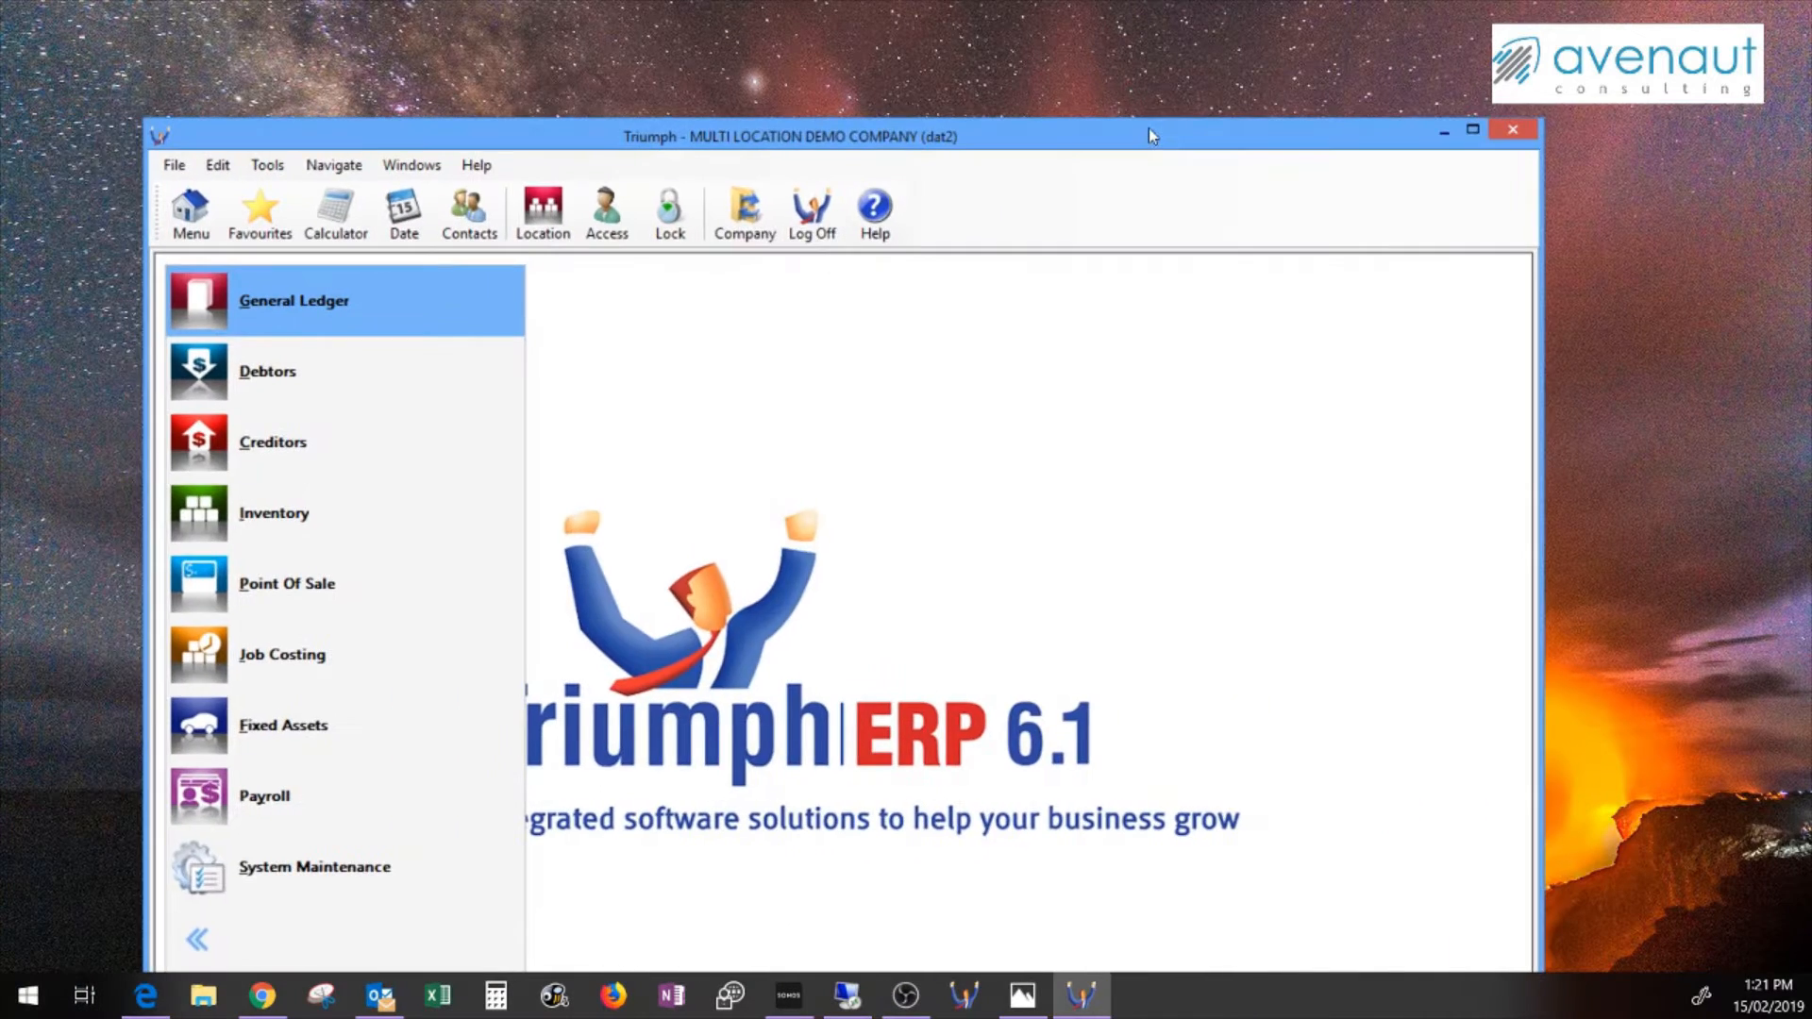
{"action": "double_click", "coordinate": [1150, 132]}
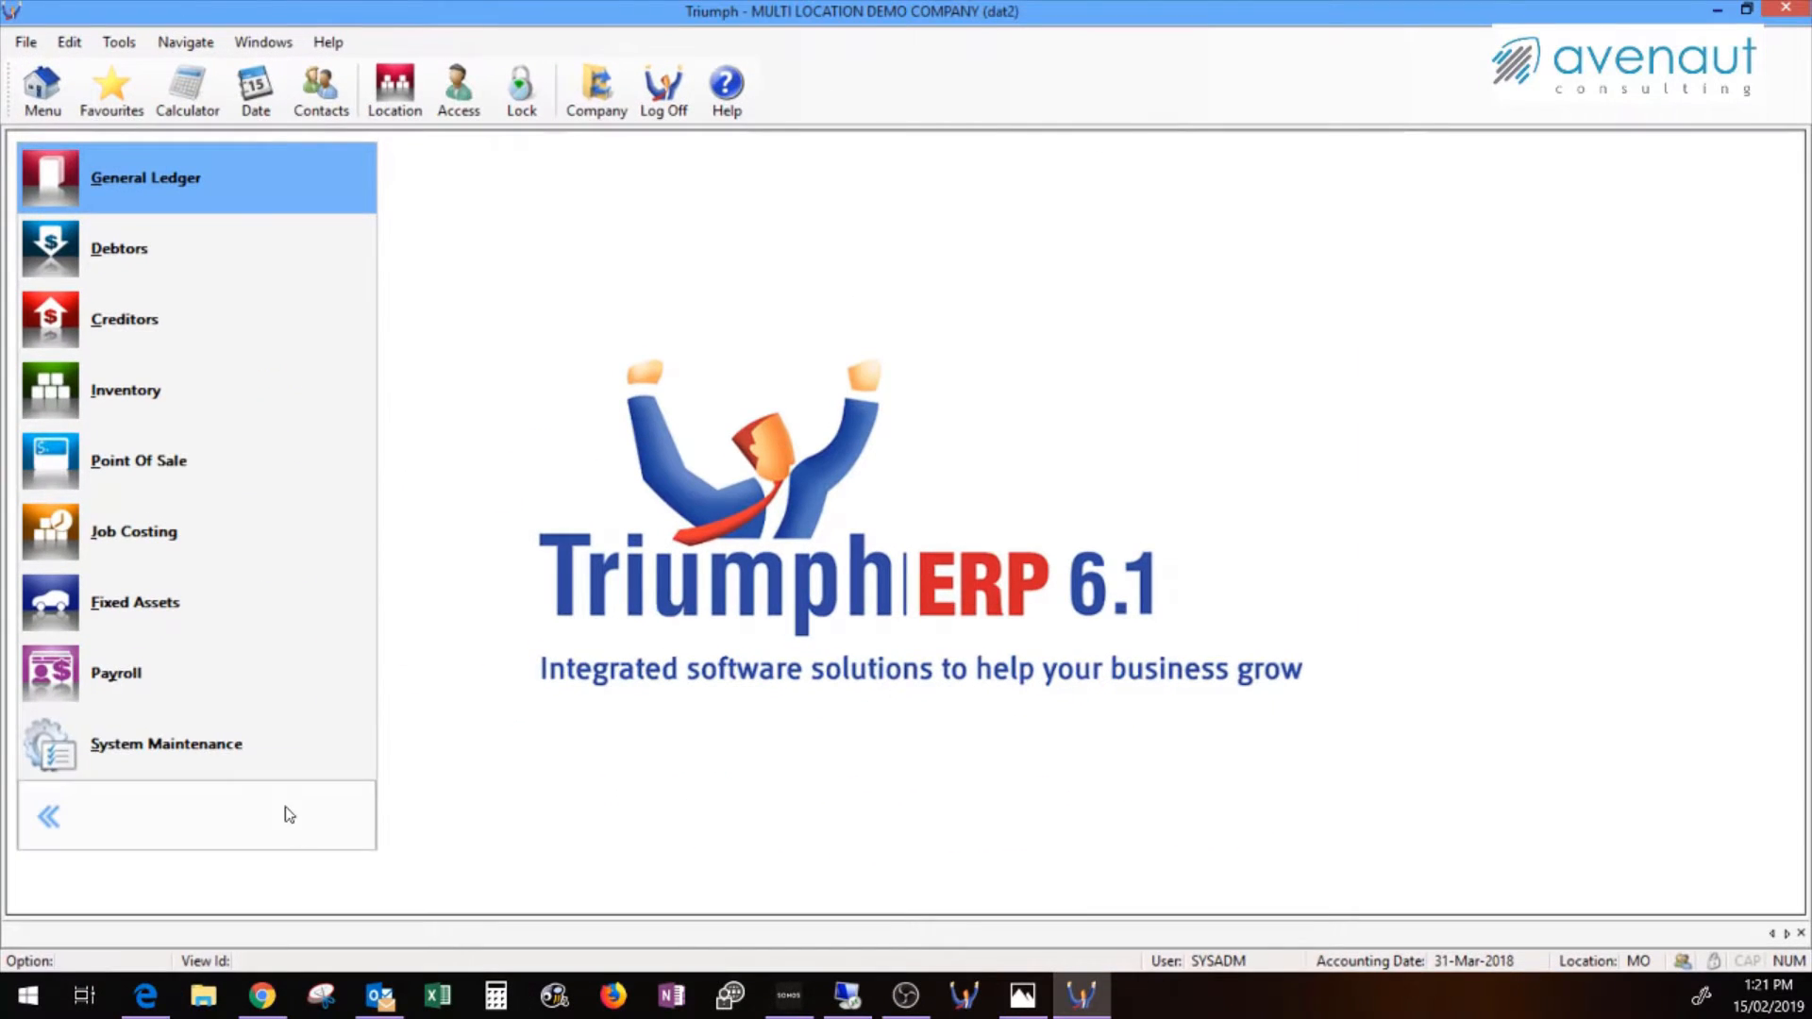
Navigate to System Maintenance > System Set Up > System Control
{"action": "left_click", "coordinate": [143, 752]}
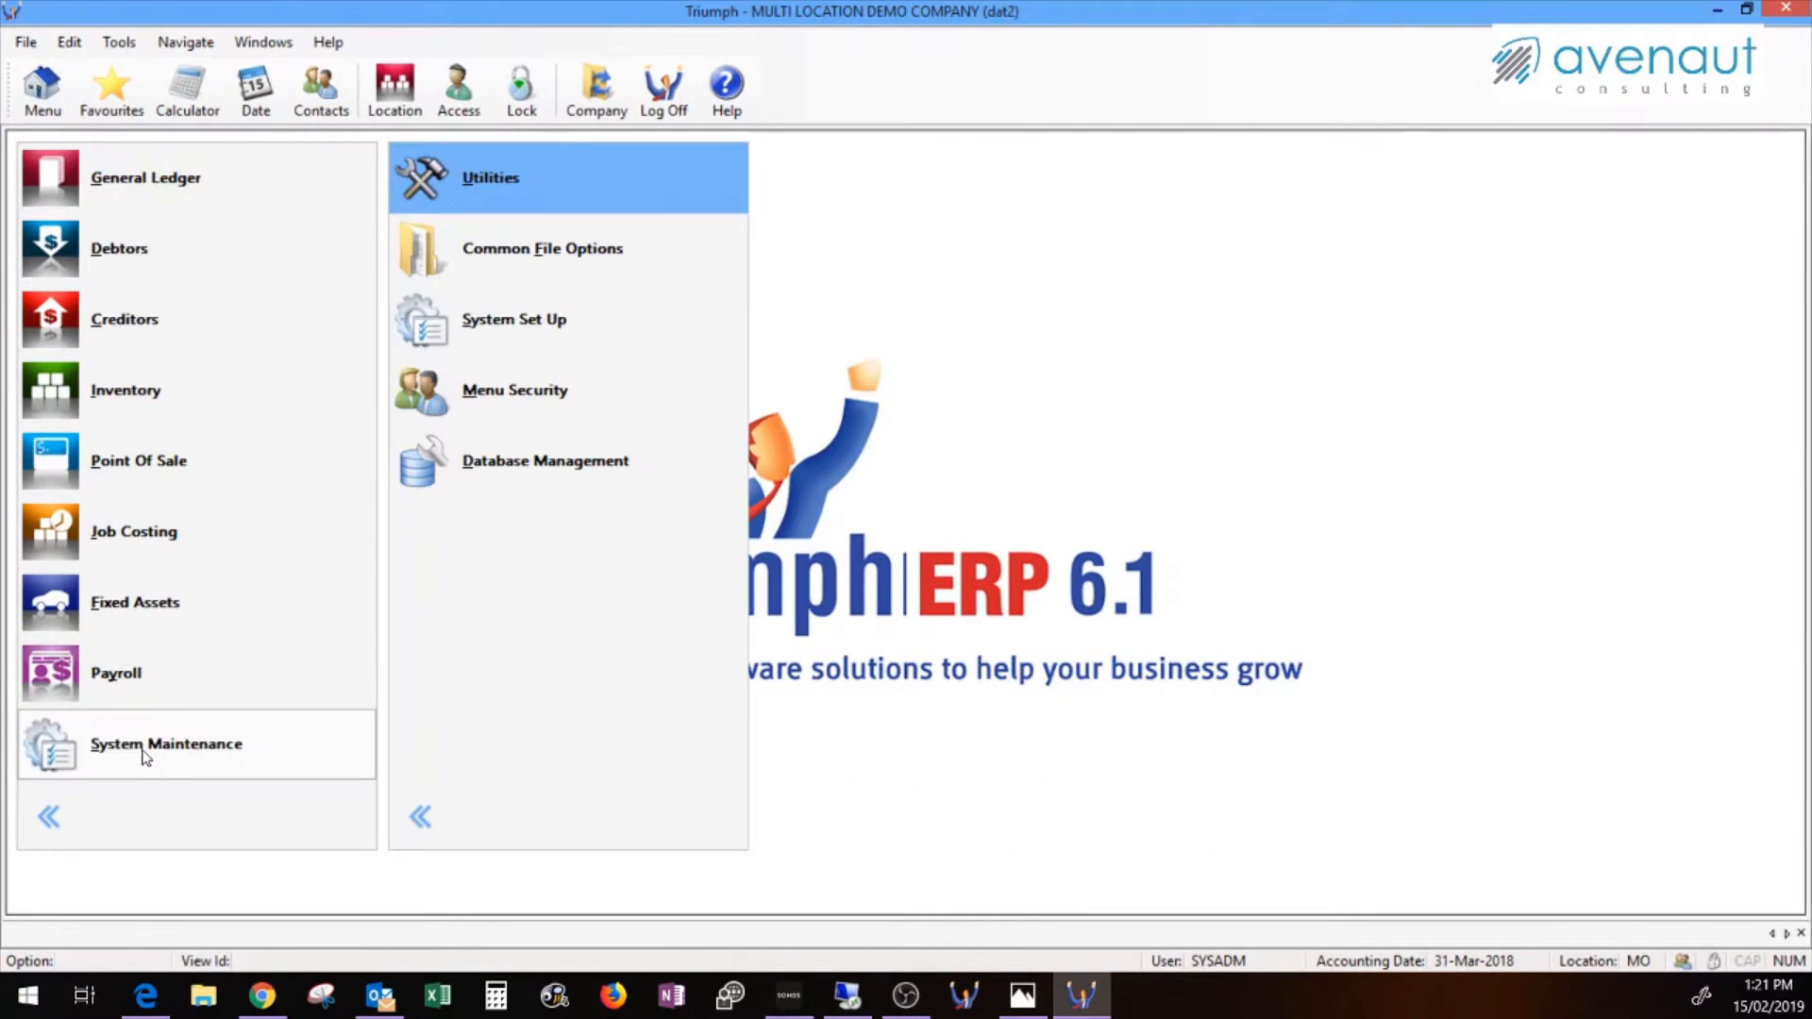
{"action": "left_click", "coordinate": [540, 349]}
{"action": "left_click", "coordinate": [1095, 178]}
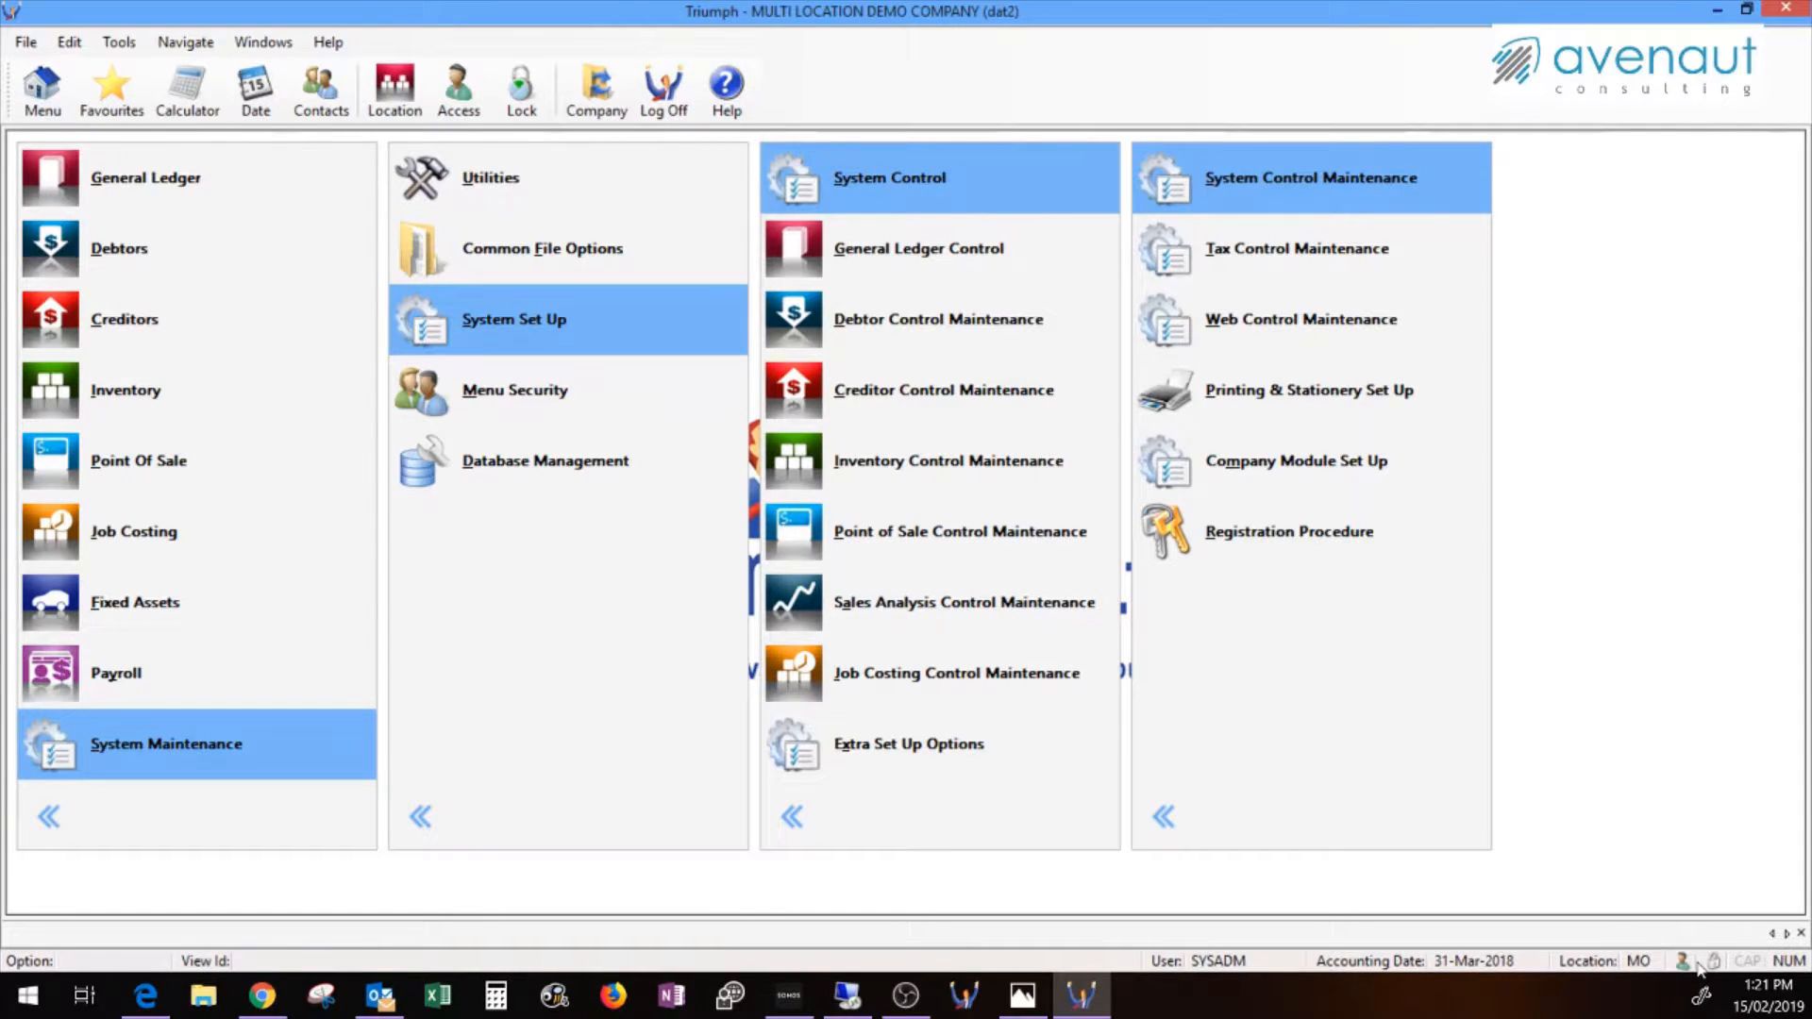
In System Control Maintenance, change the Company Name to 'ZZtest company' and save it
{"action": "left_click", "coordinate": [1312, 180]}
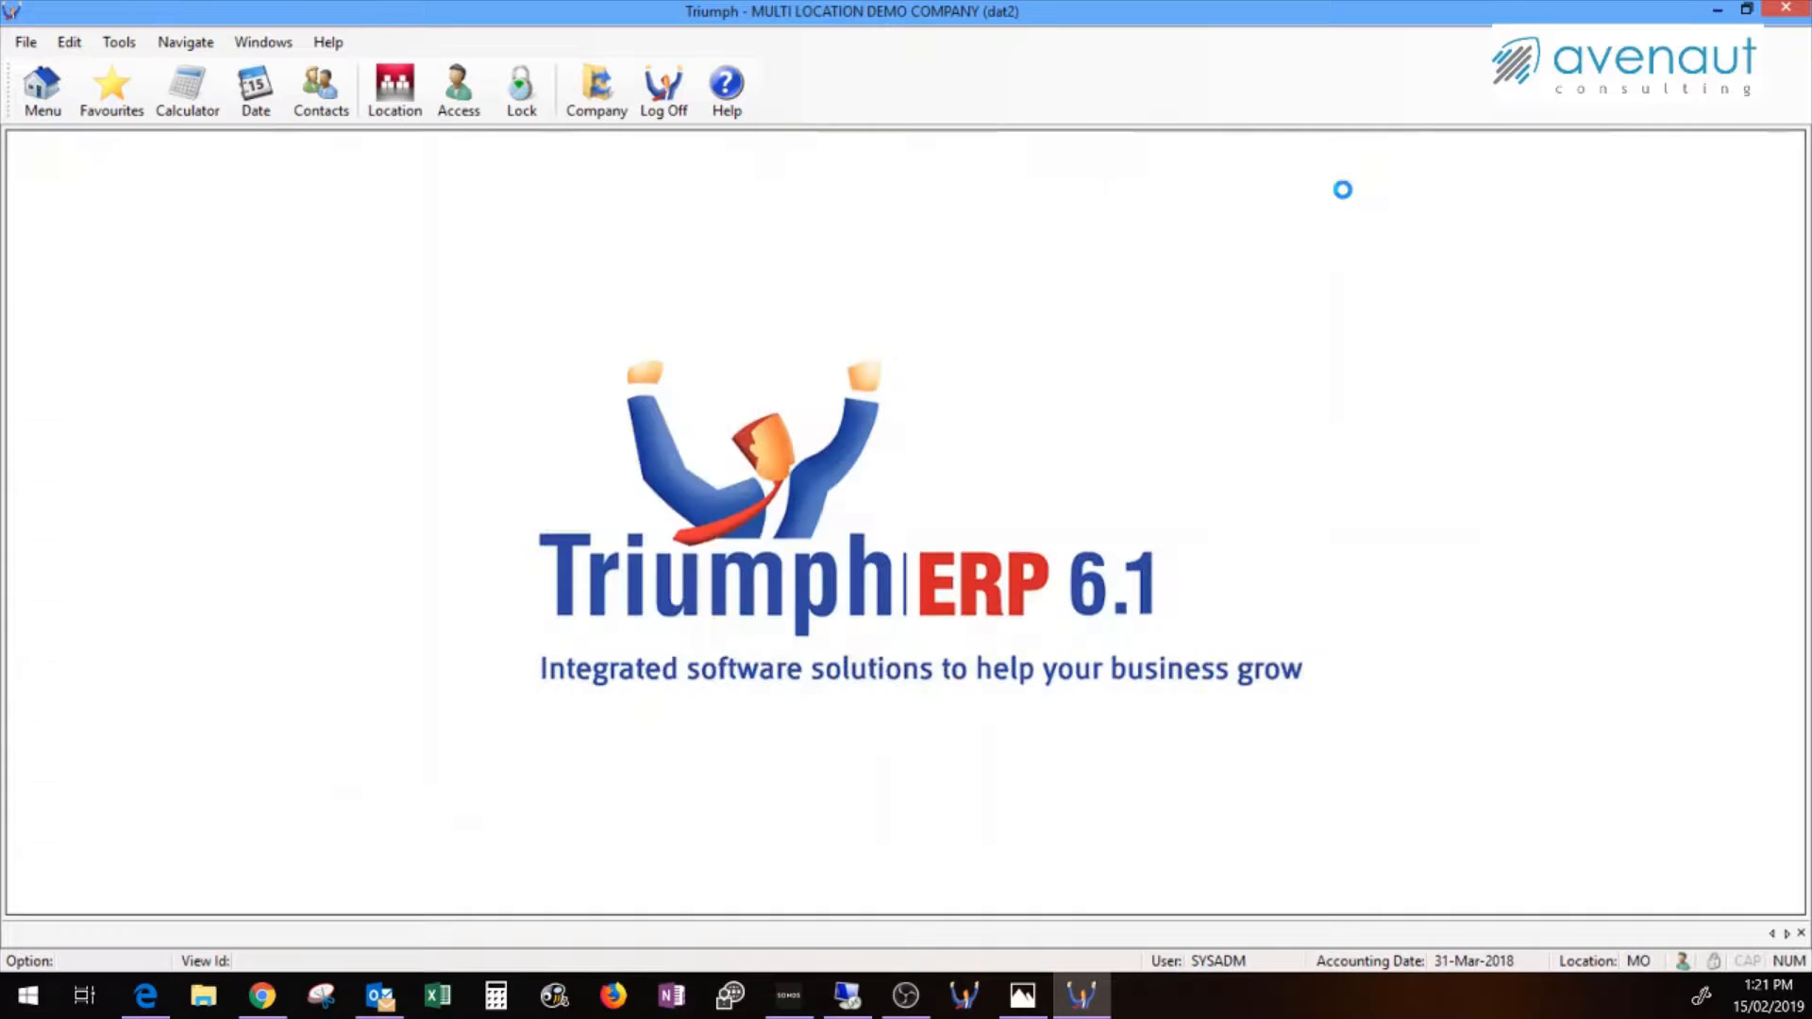
{"action": "type", "text": "Z"}
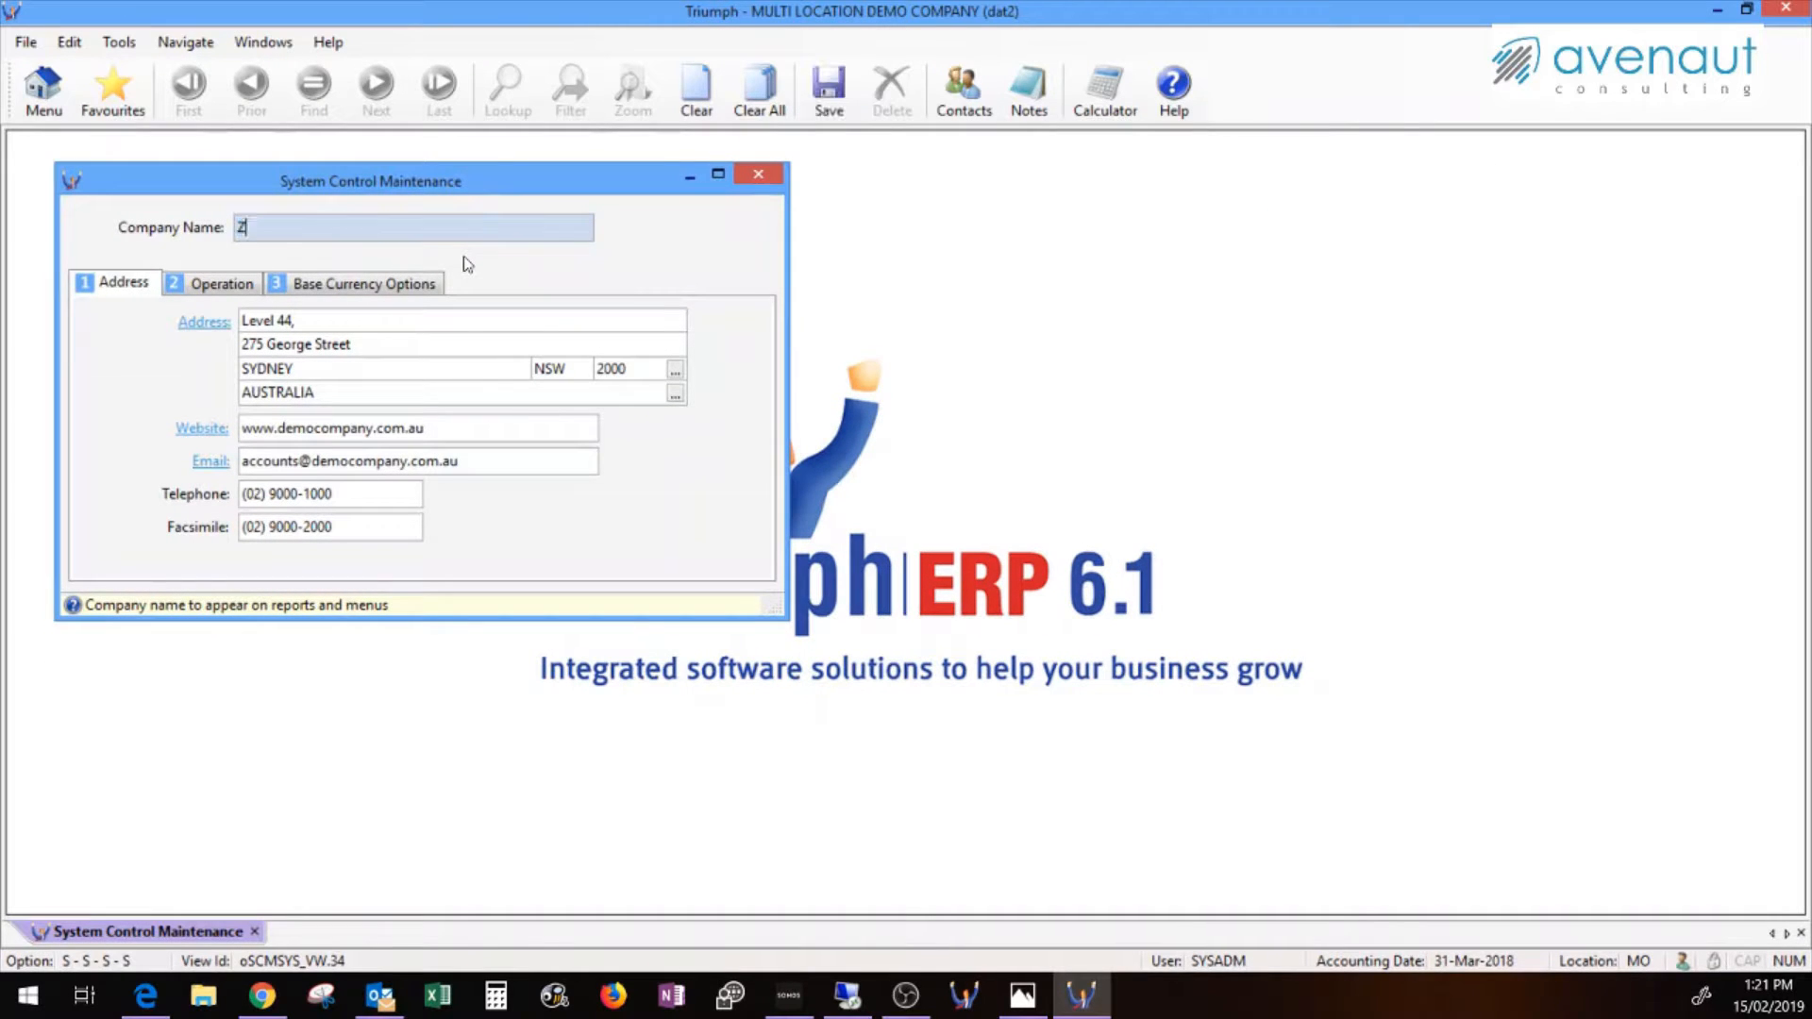
{"action": "type", "text": "Ztest company"}
{"action": "left_click", "coordinate": [828, 89]}
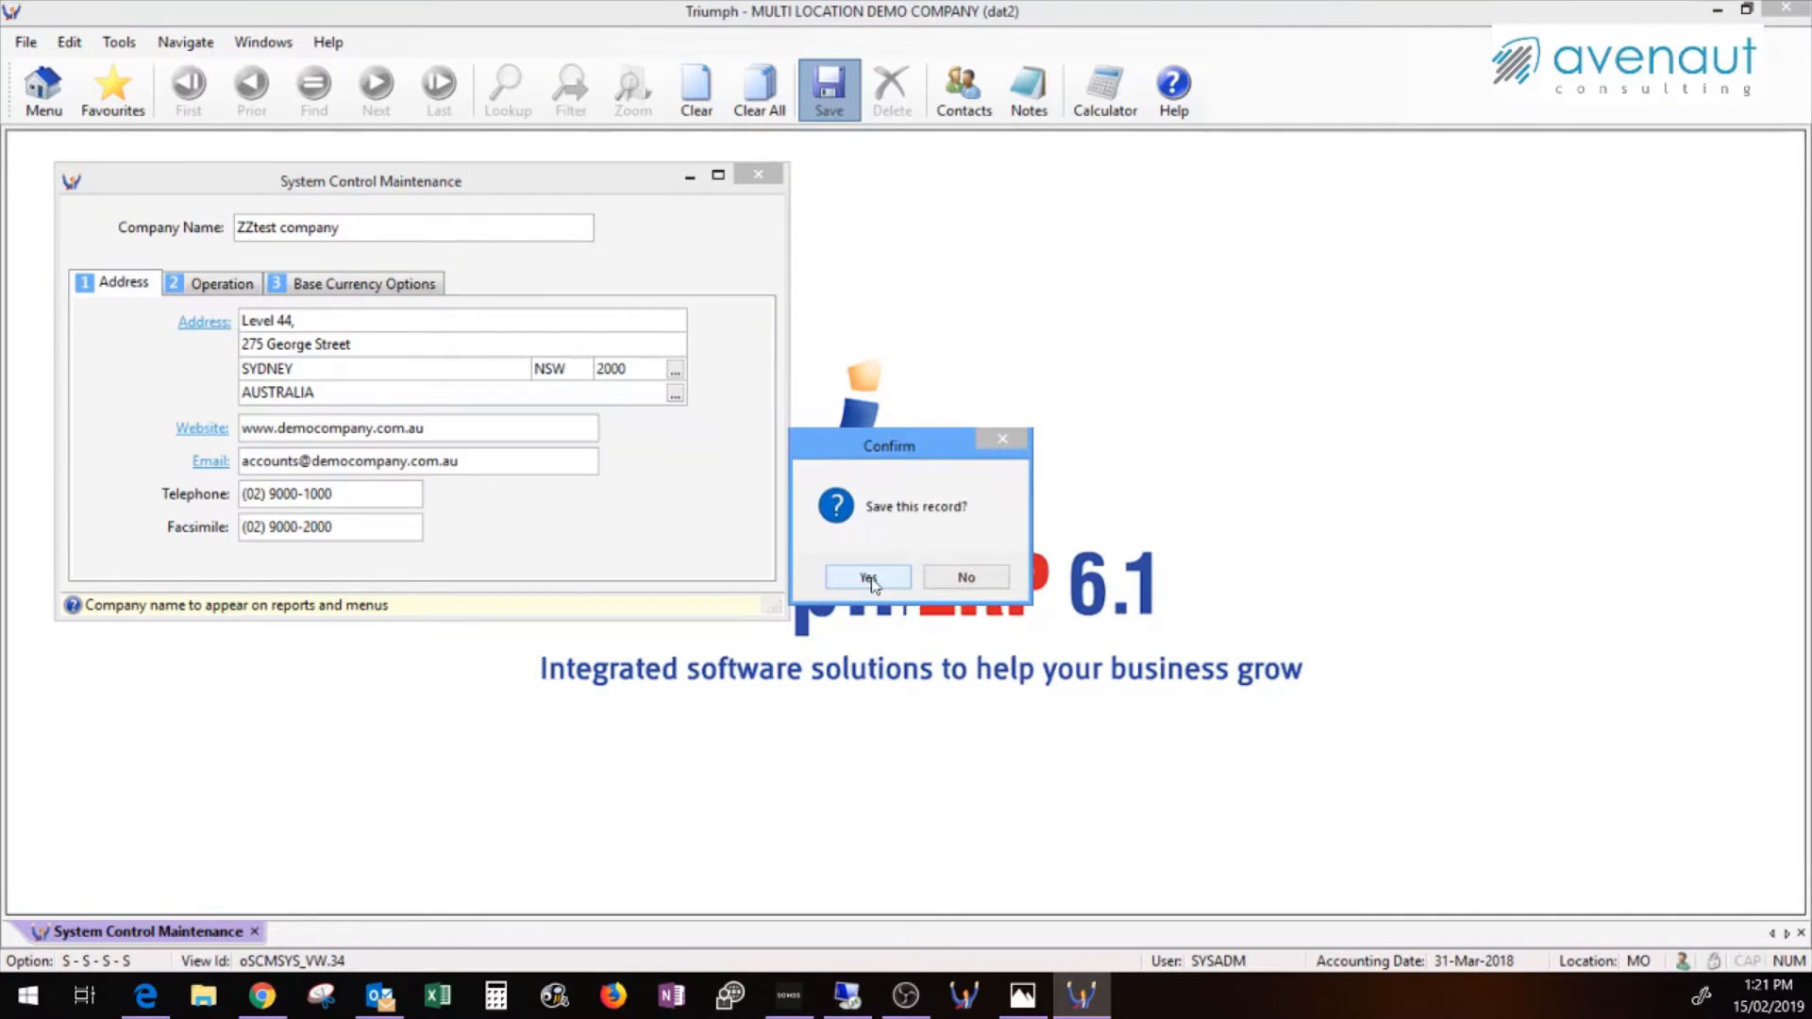
{"action": "left_click", "coordinate": [869, 578]}
{"action": "left_click", "coordinate": [760, 177]}
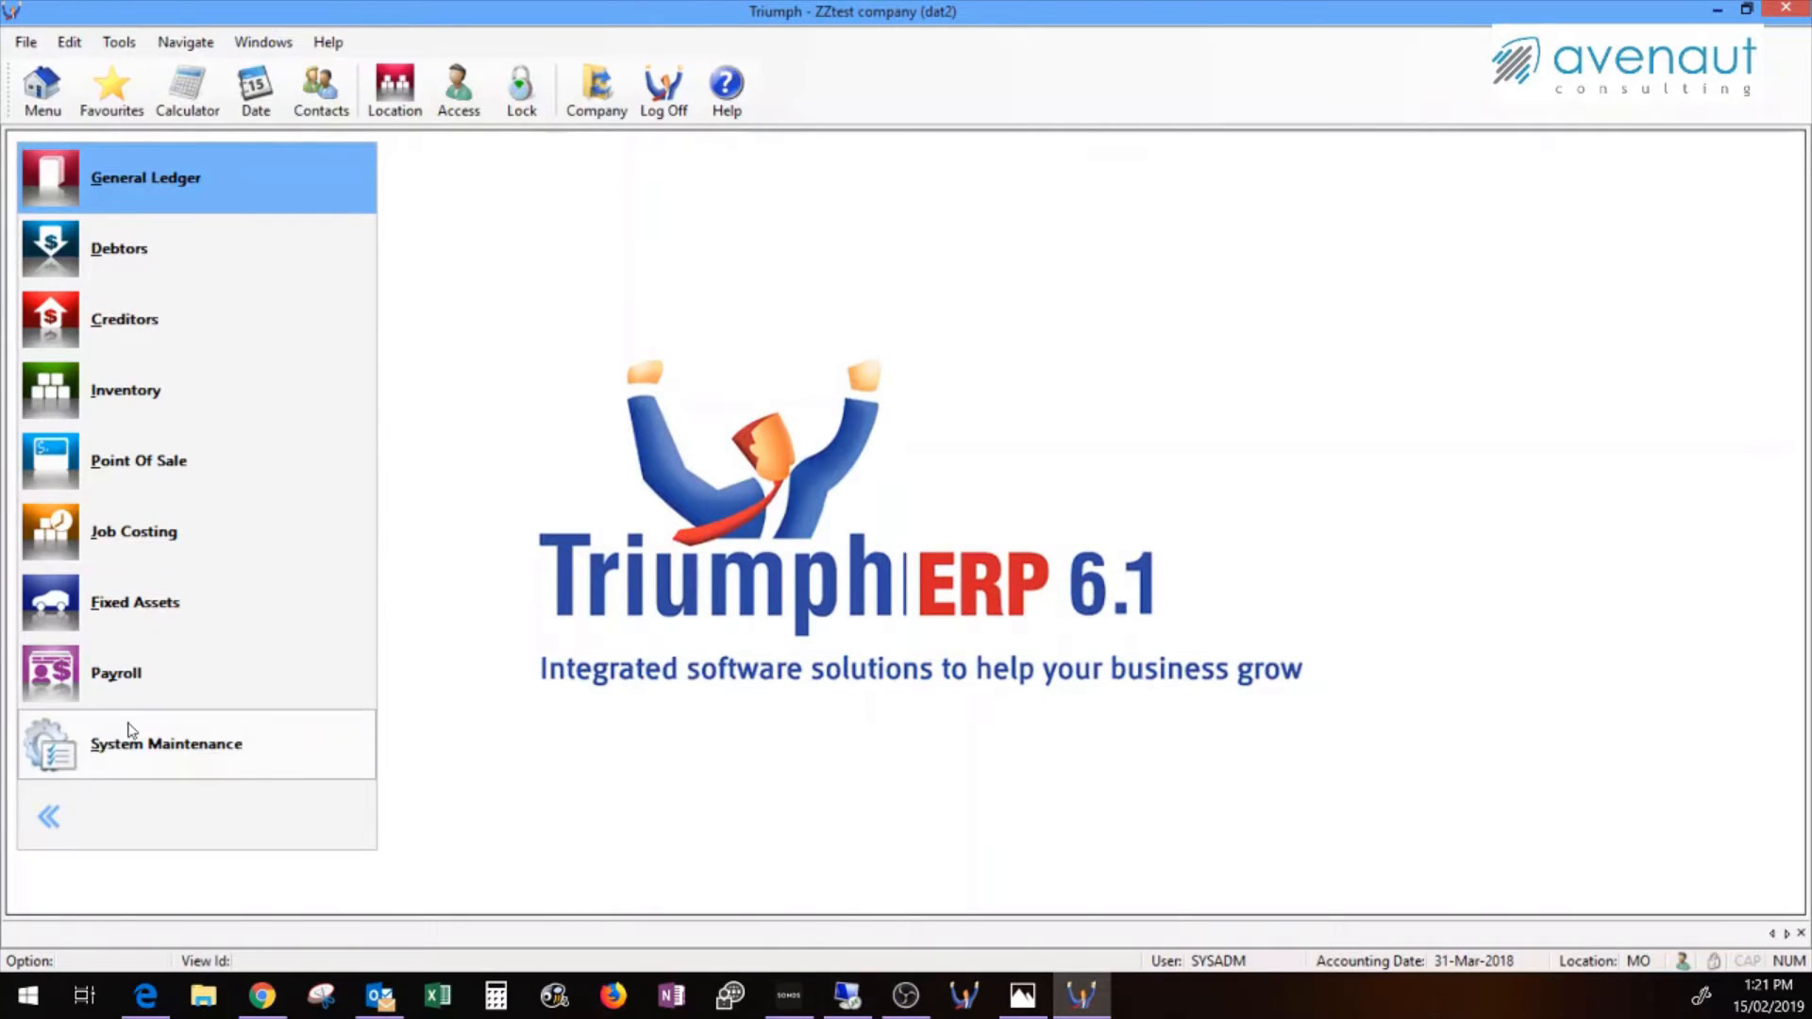
Open Utilities > Style & Colour Set Up > Style Maintenance and tick Company Background
{"action": "left_click", "coordinate": [129, 732]}
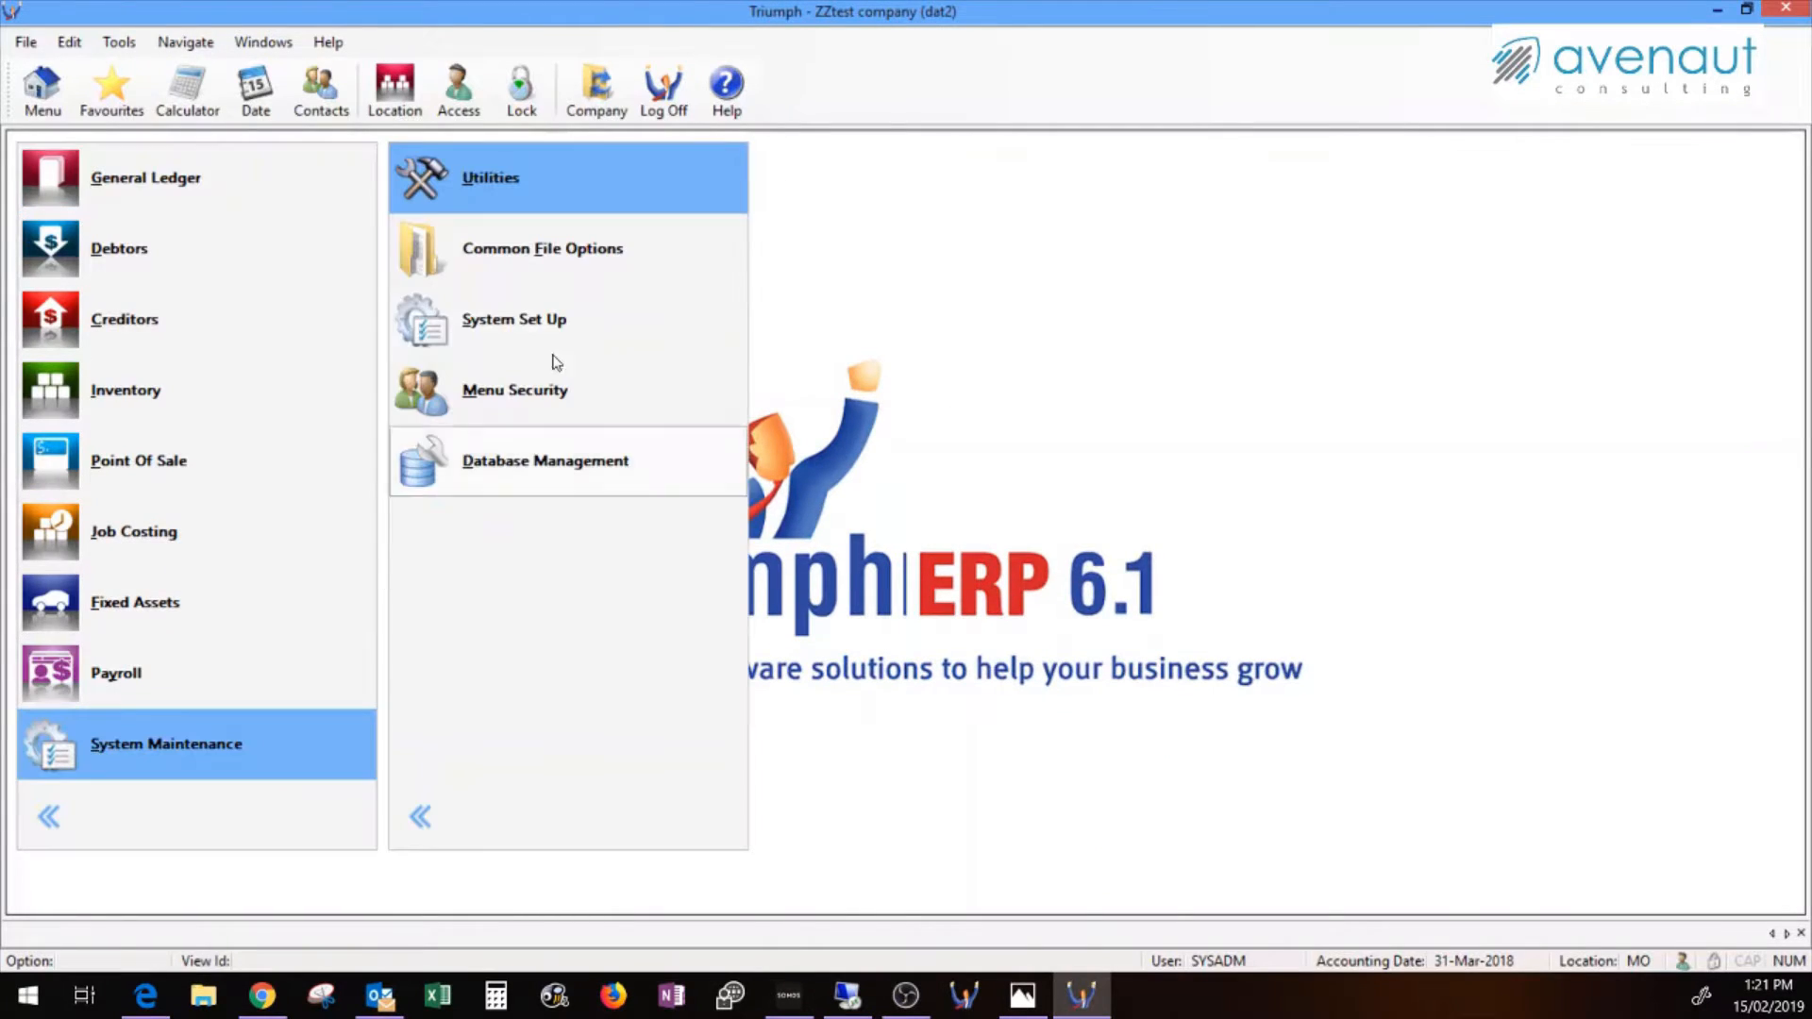
{"action": "left_click", "coordinate": [519, 181]}
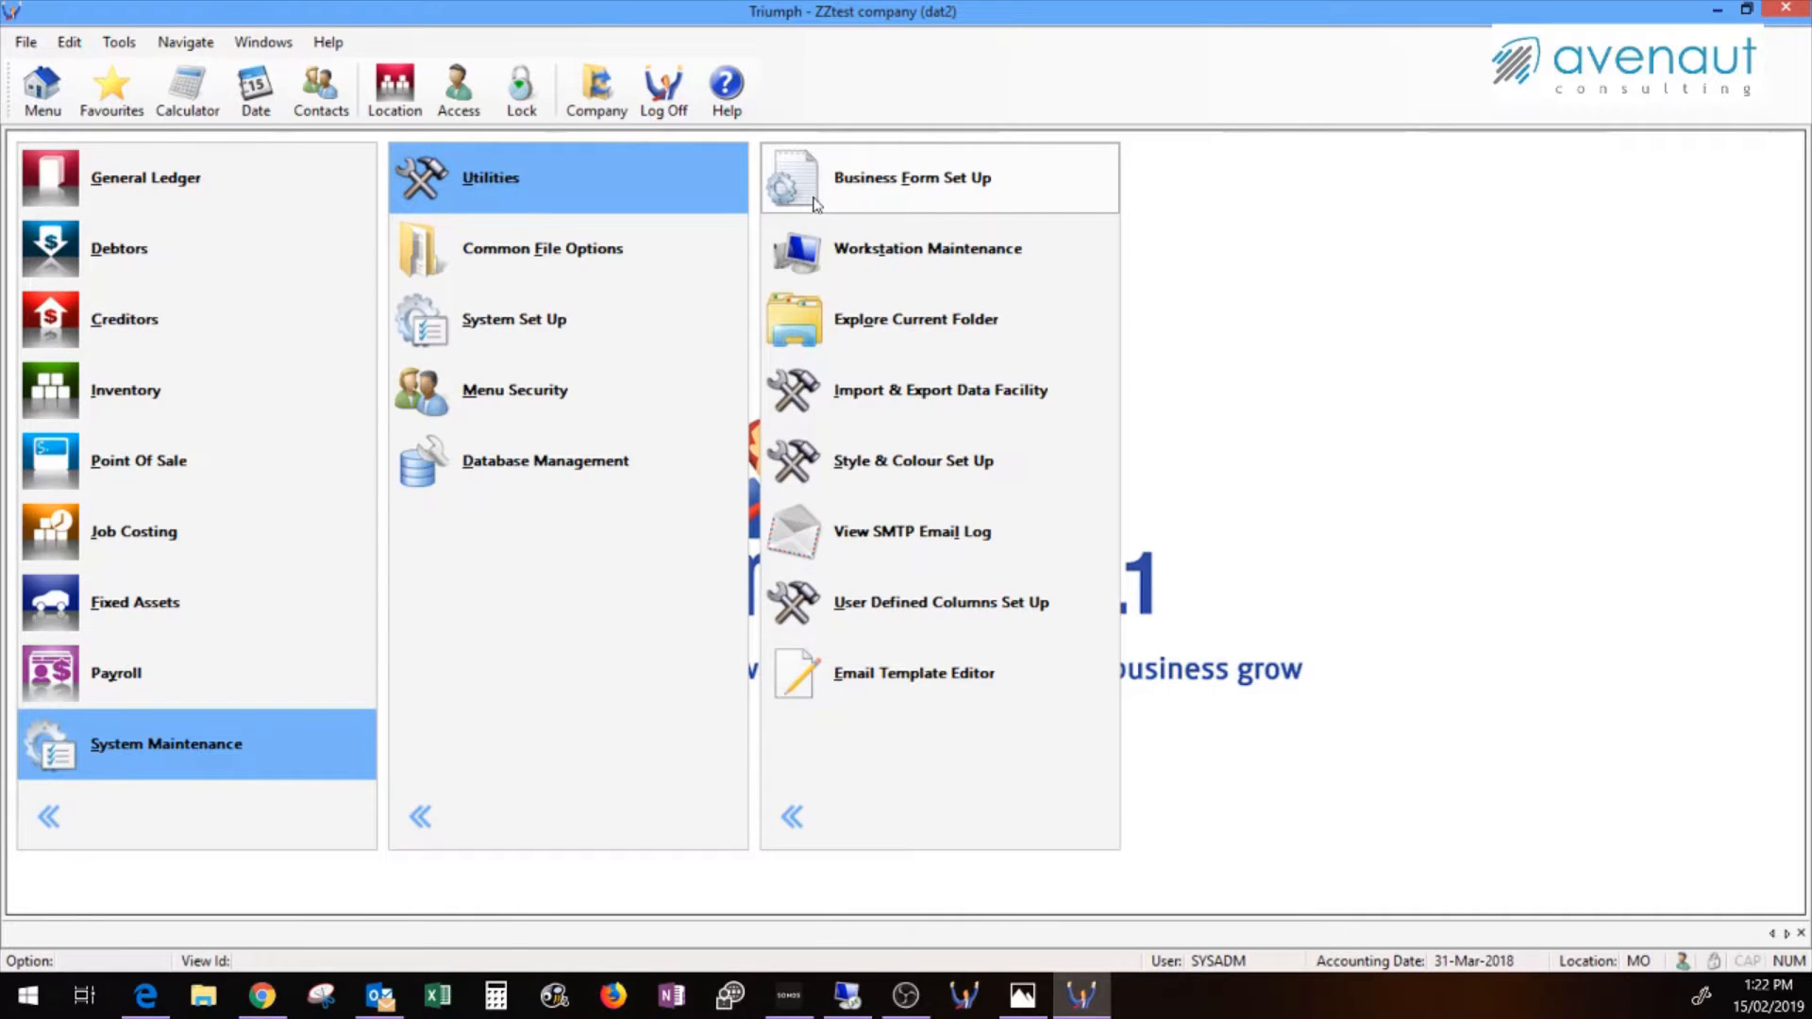
{"action": "left_click", "coordinate": [897, 463]}
{"action": "left_click", "coordinate": [1234, 184]}
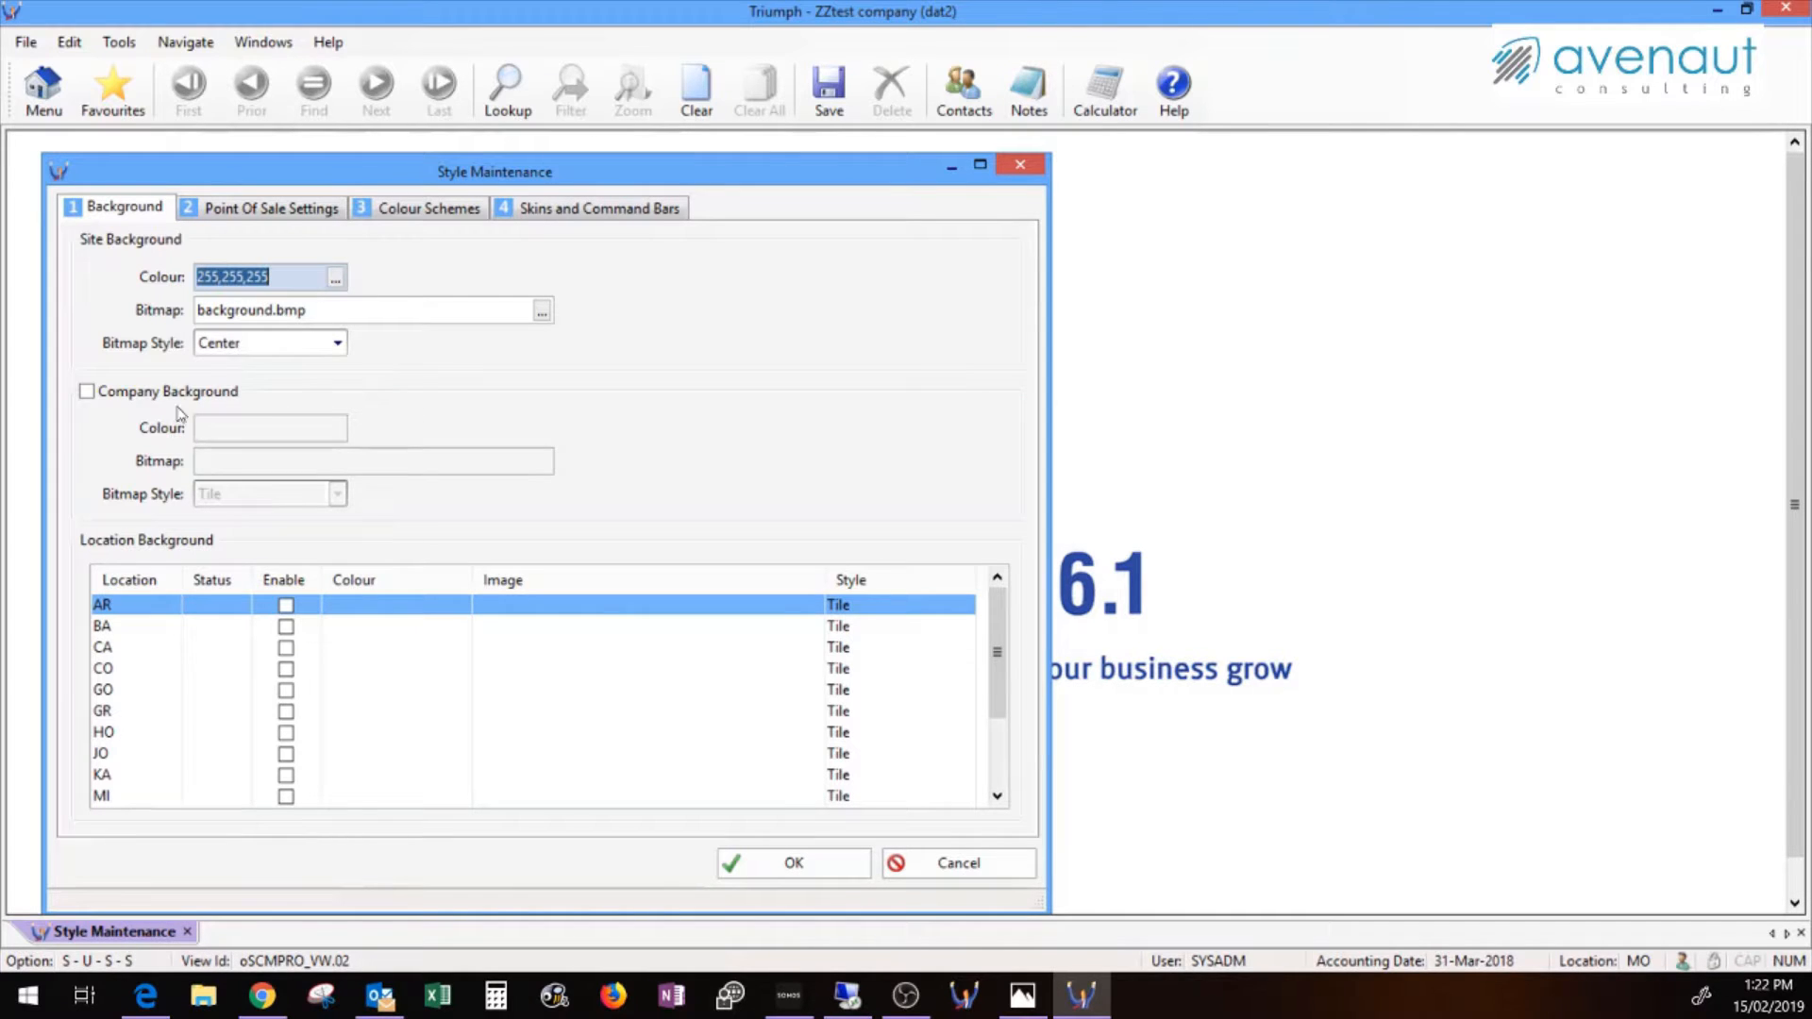
{"action": "left_click", "coordinate": [132, 393]}
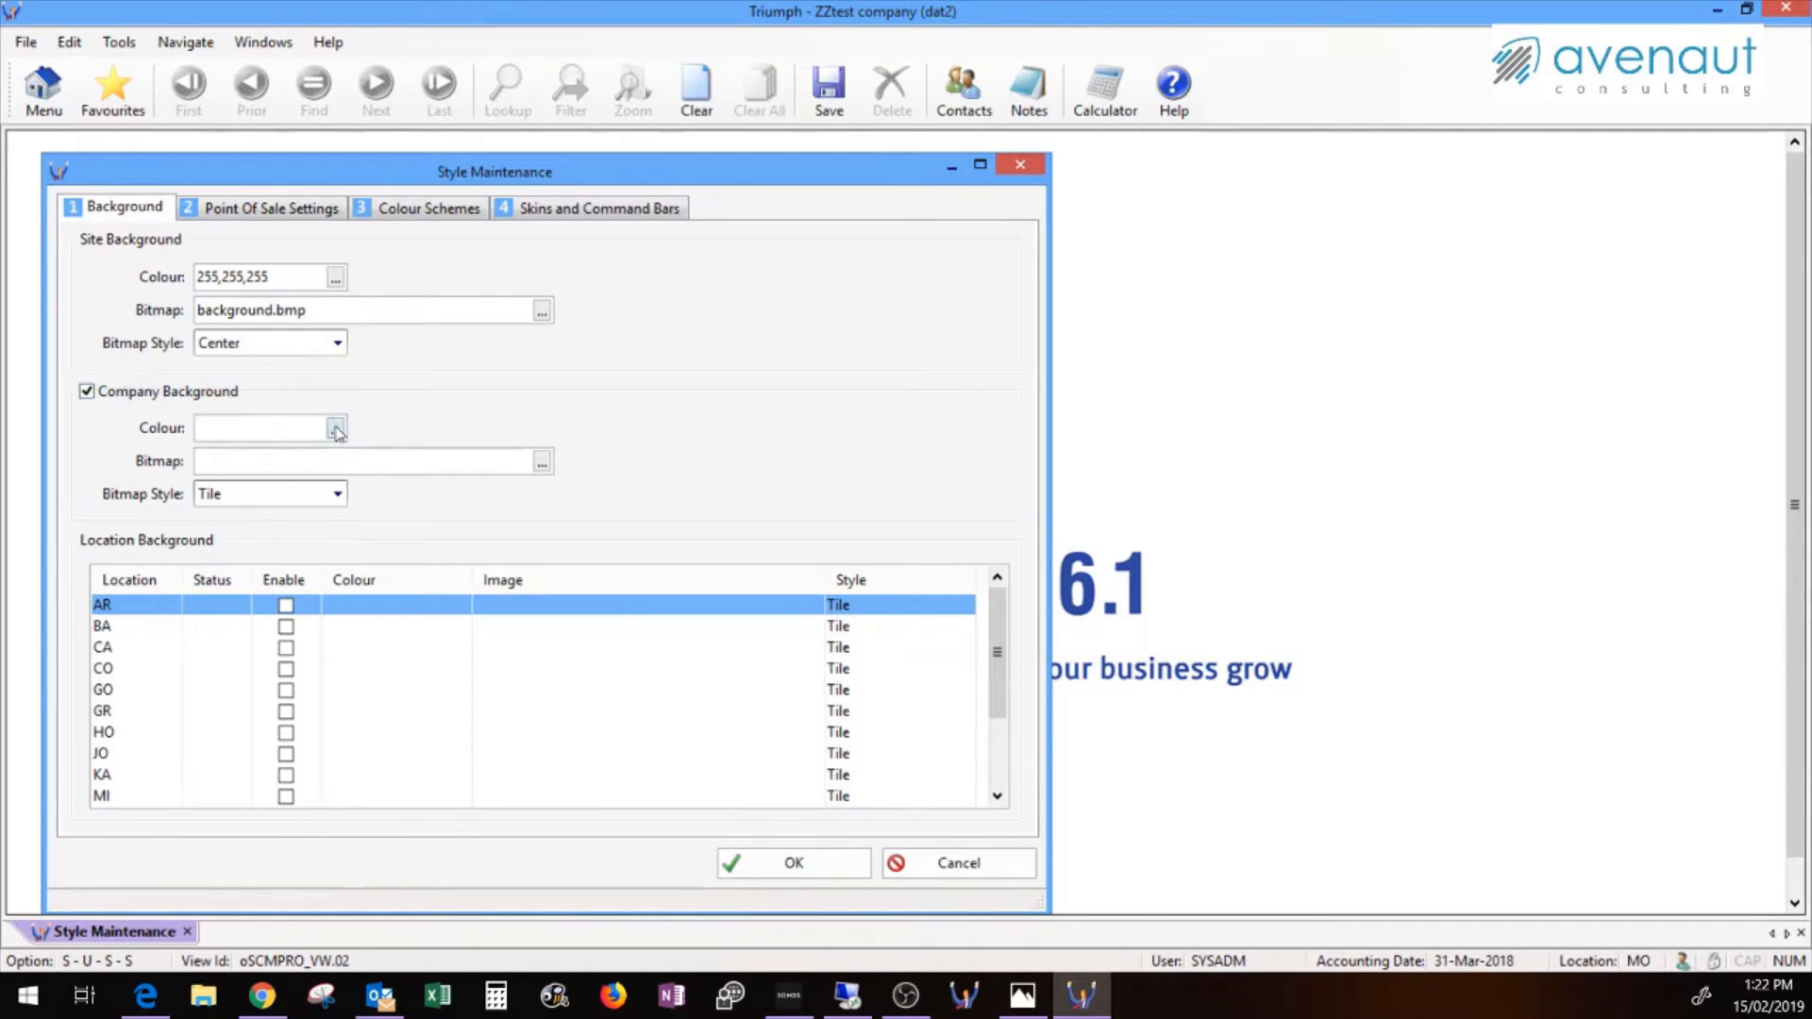
Set the company background colour to pink 227,74,213 and save the style settings
{"action": "left_click", "coordinate": [335, 430]}
{"action": "left_click", "coordinate": [454, 128]}
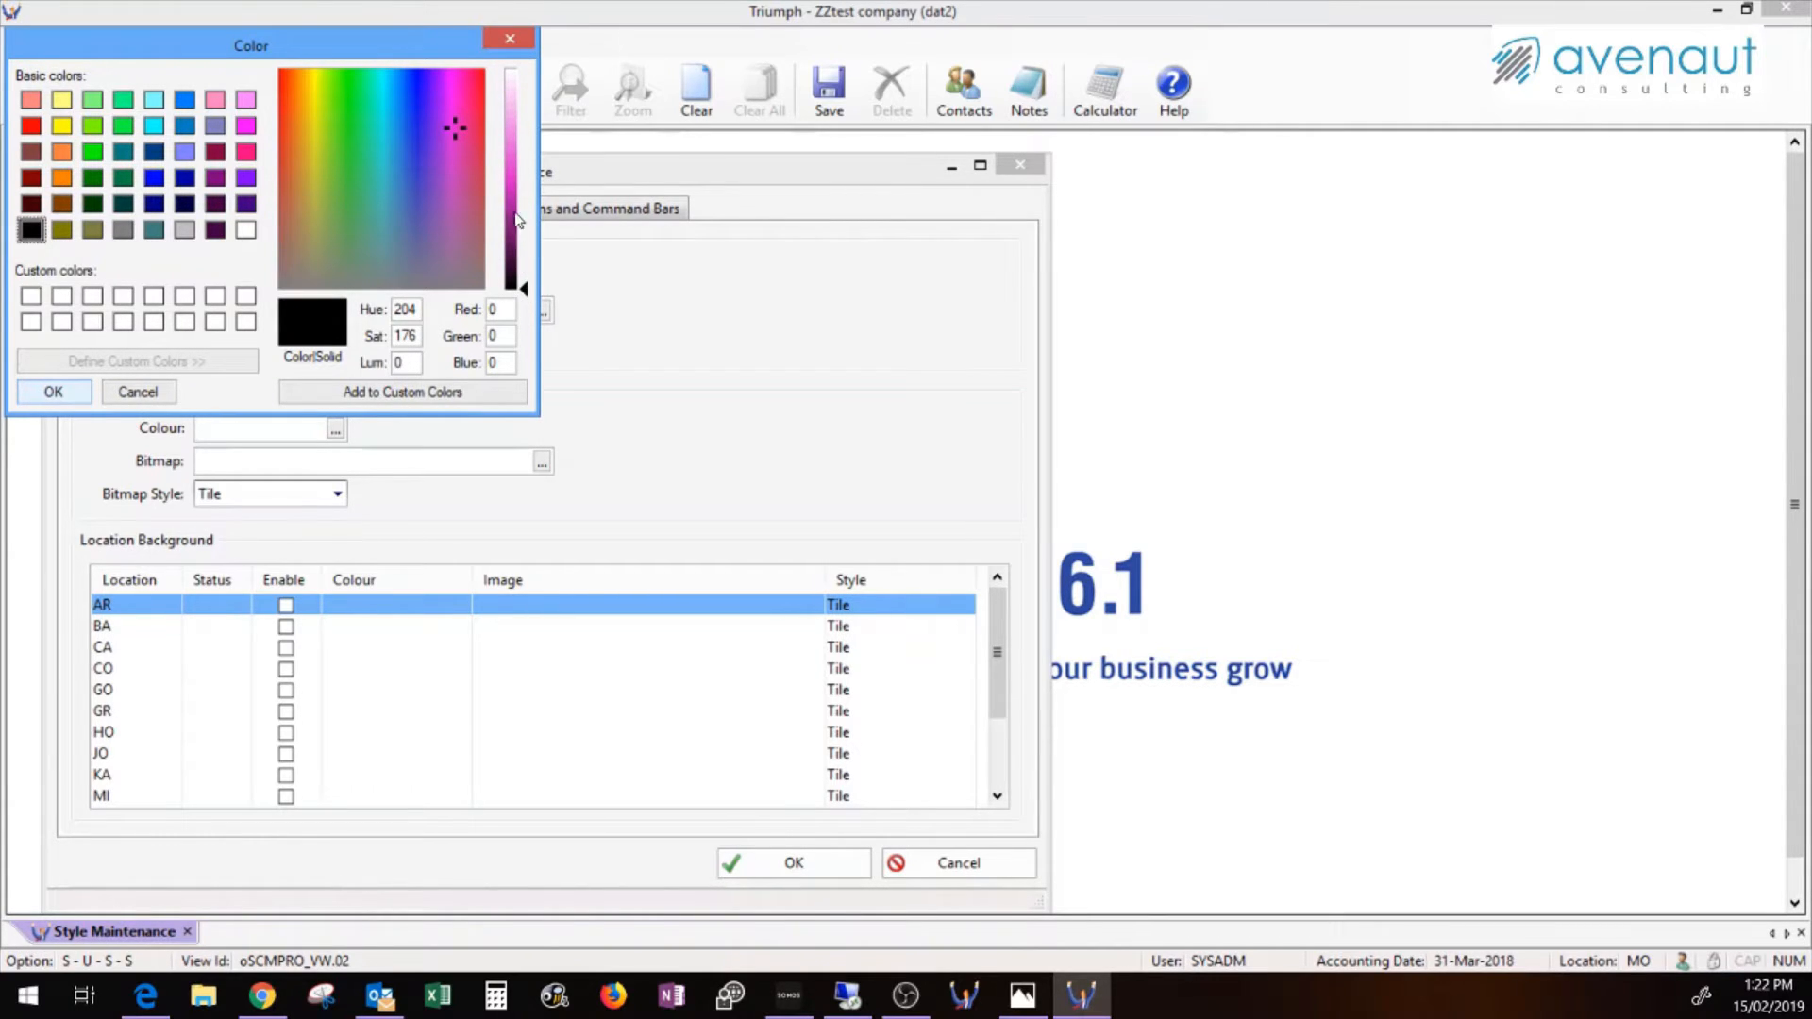
{"action": "left_click_drag", "start_coordinate": [525, 291], "coordinate": [522, 159]}
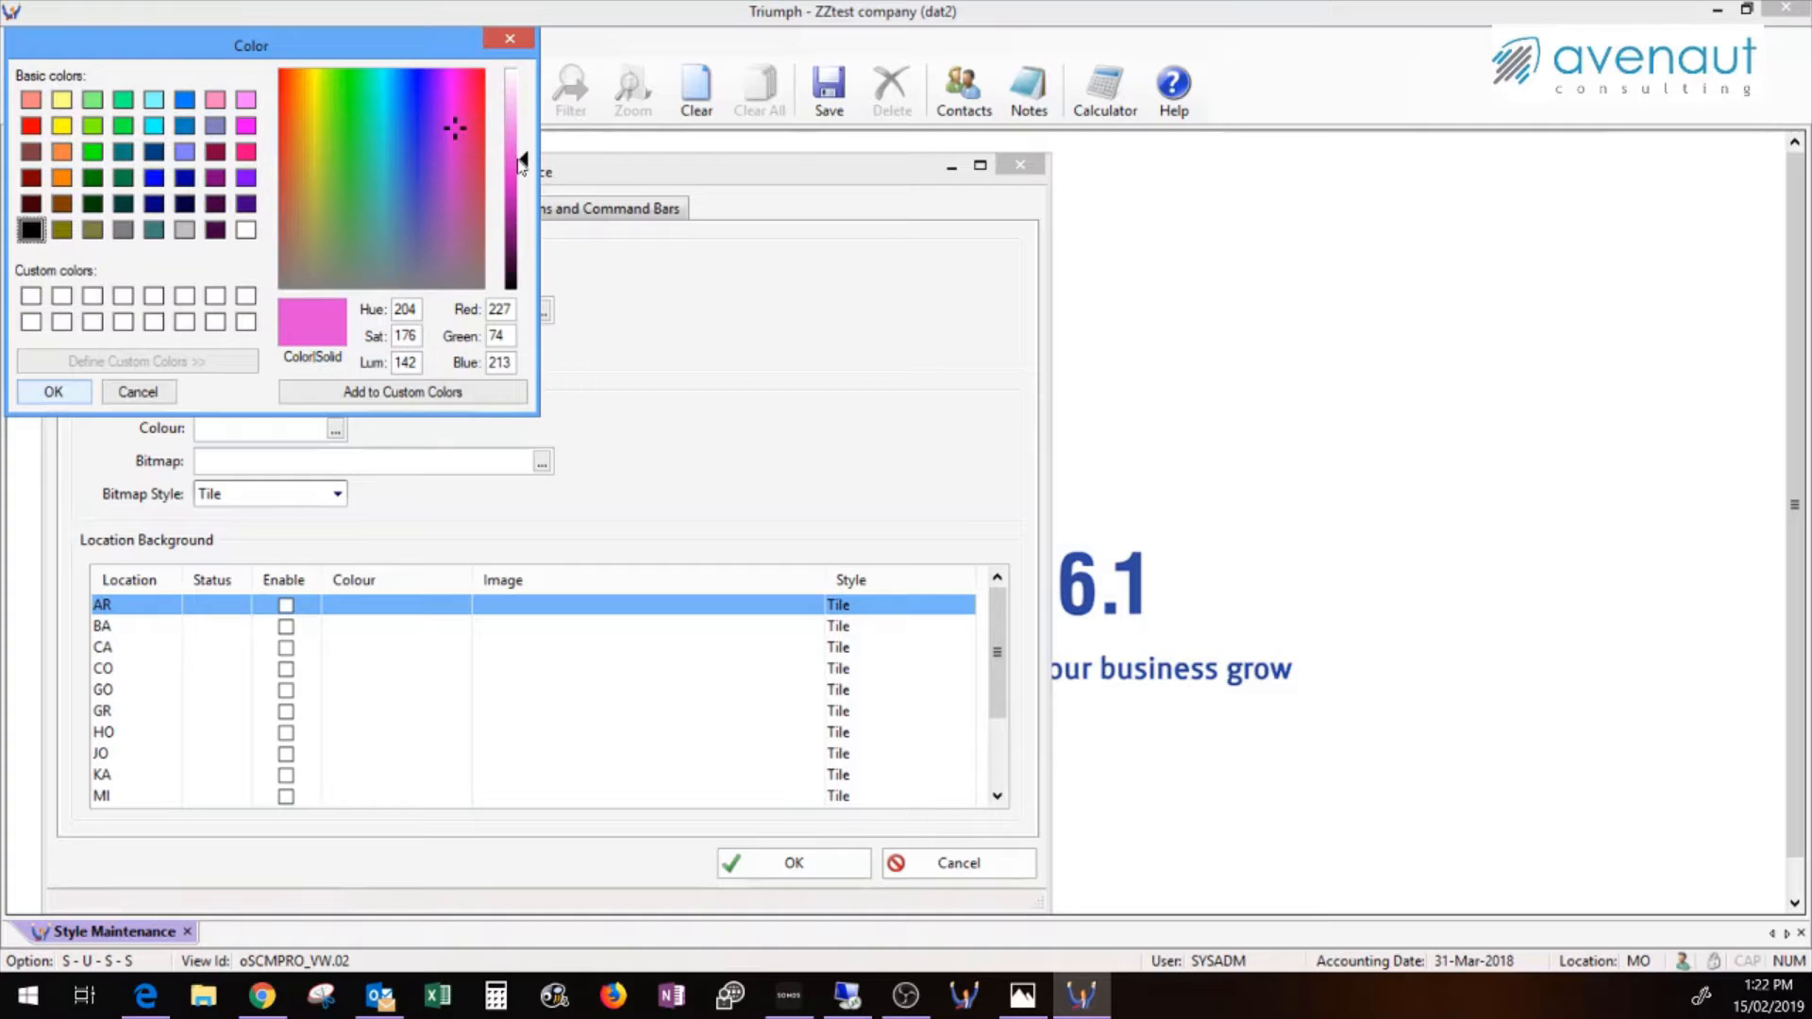
{"action": "left_click", "coordinate": [64, 396]}
{"action": "left_click", "coordinate": [817, 862]}
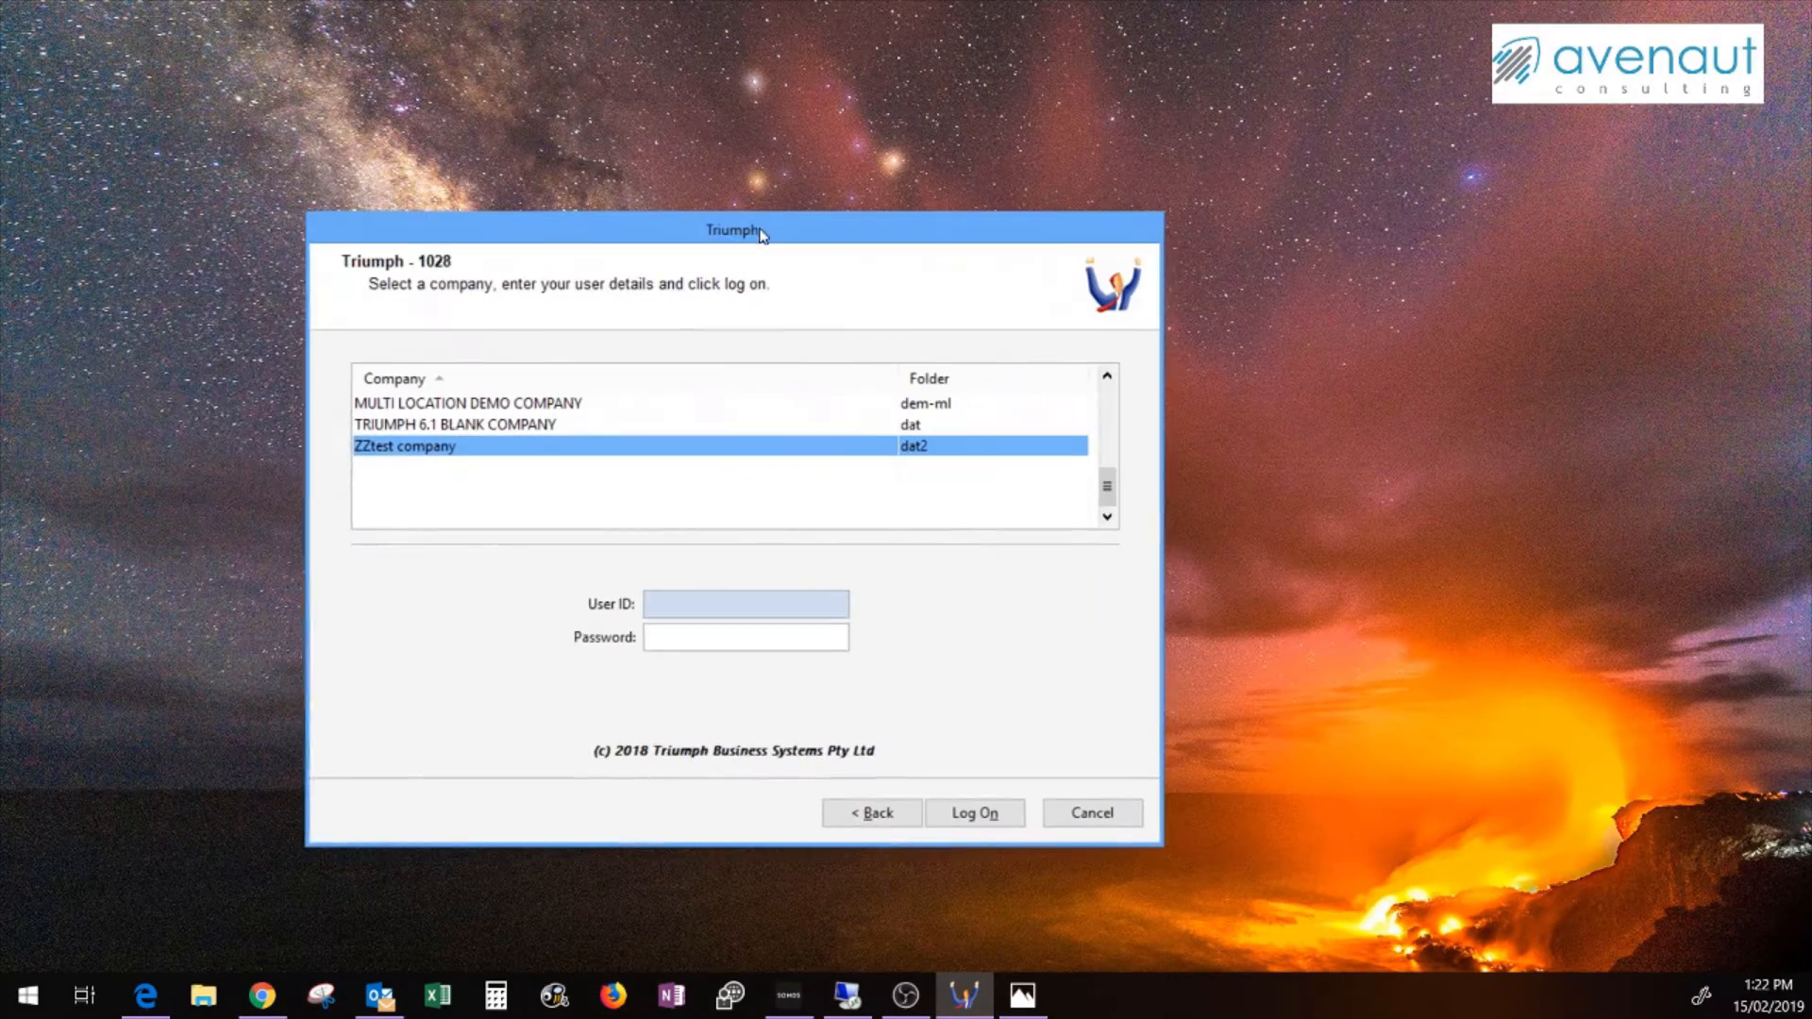
Enter the user ID and log on to ZZtest company
{"action": "type", "text": "YSADM"}
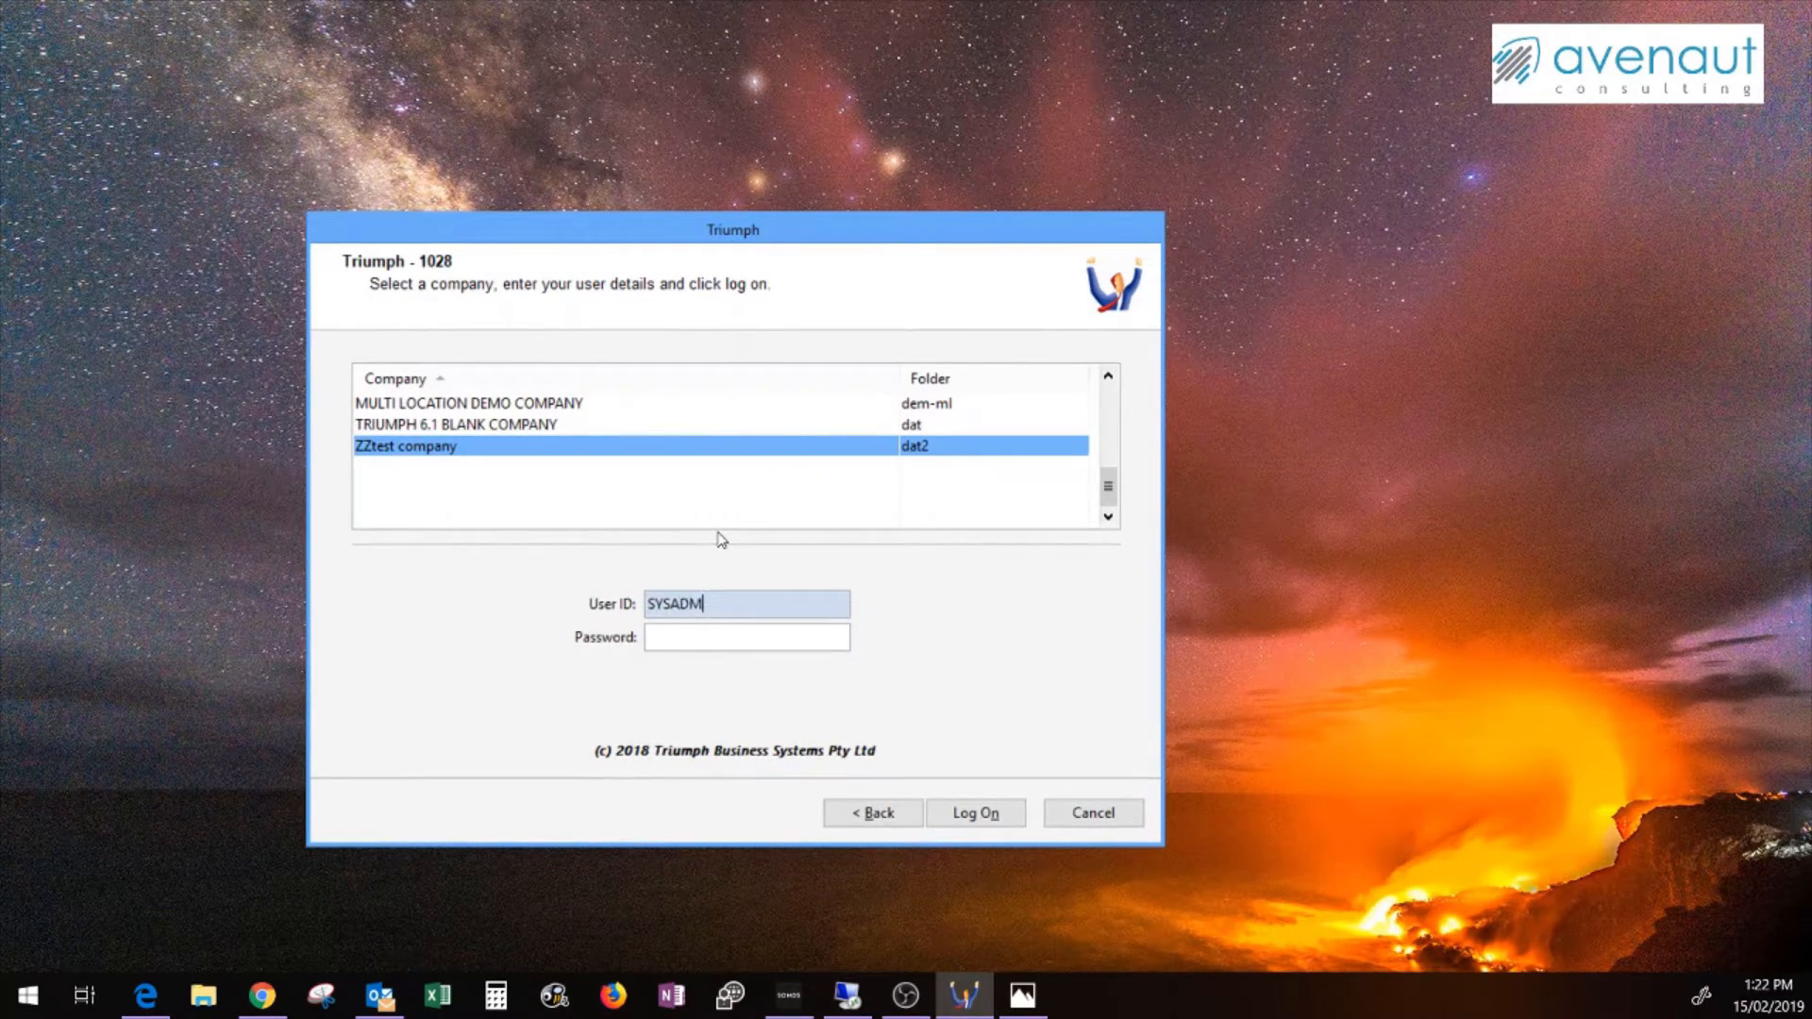
{"action": "key", "text": "Tab"}
{"action": "key", "text": "Tab"}
{"action": "key", "text": "Tab"}
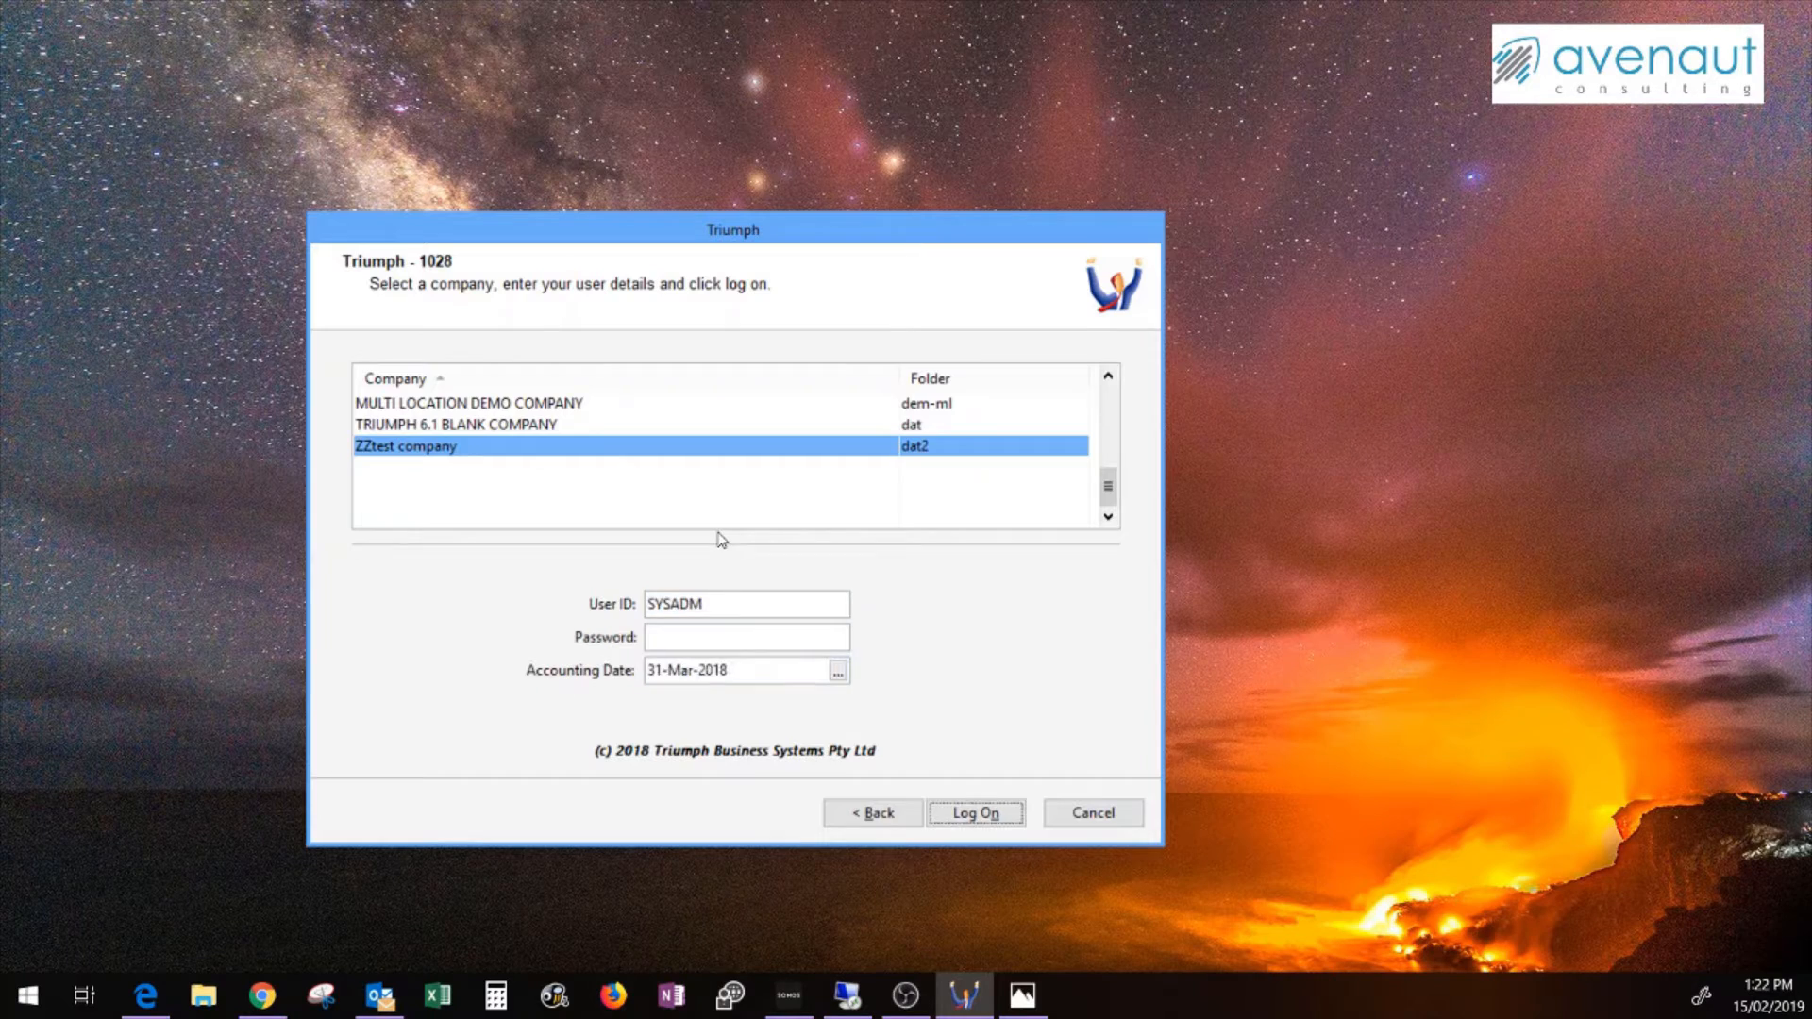
{"action": "key", "text": "Return"}
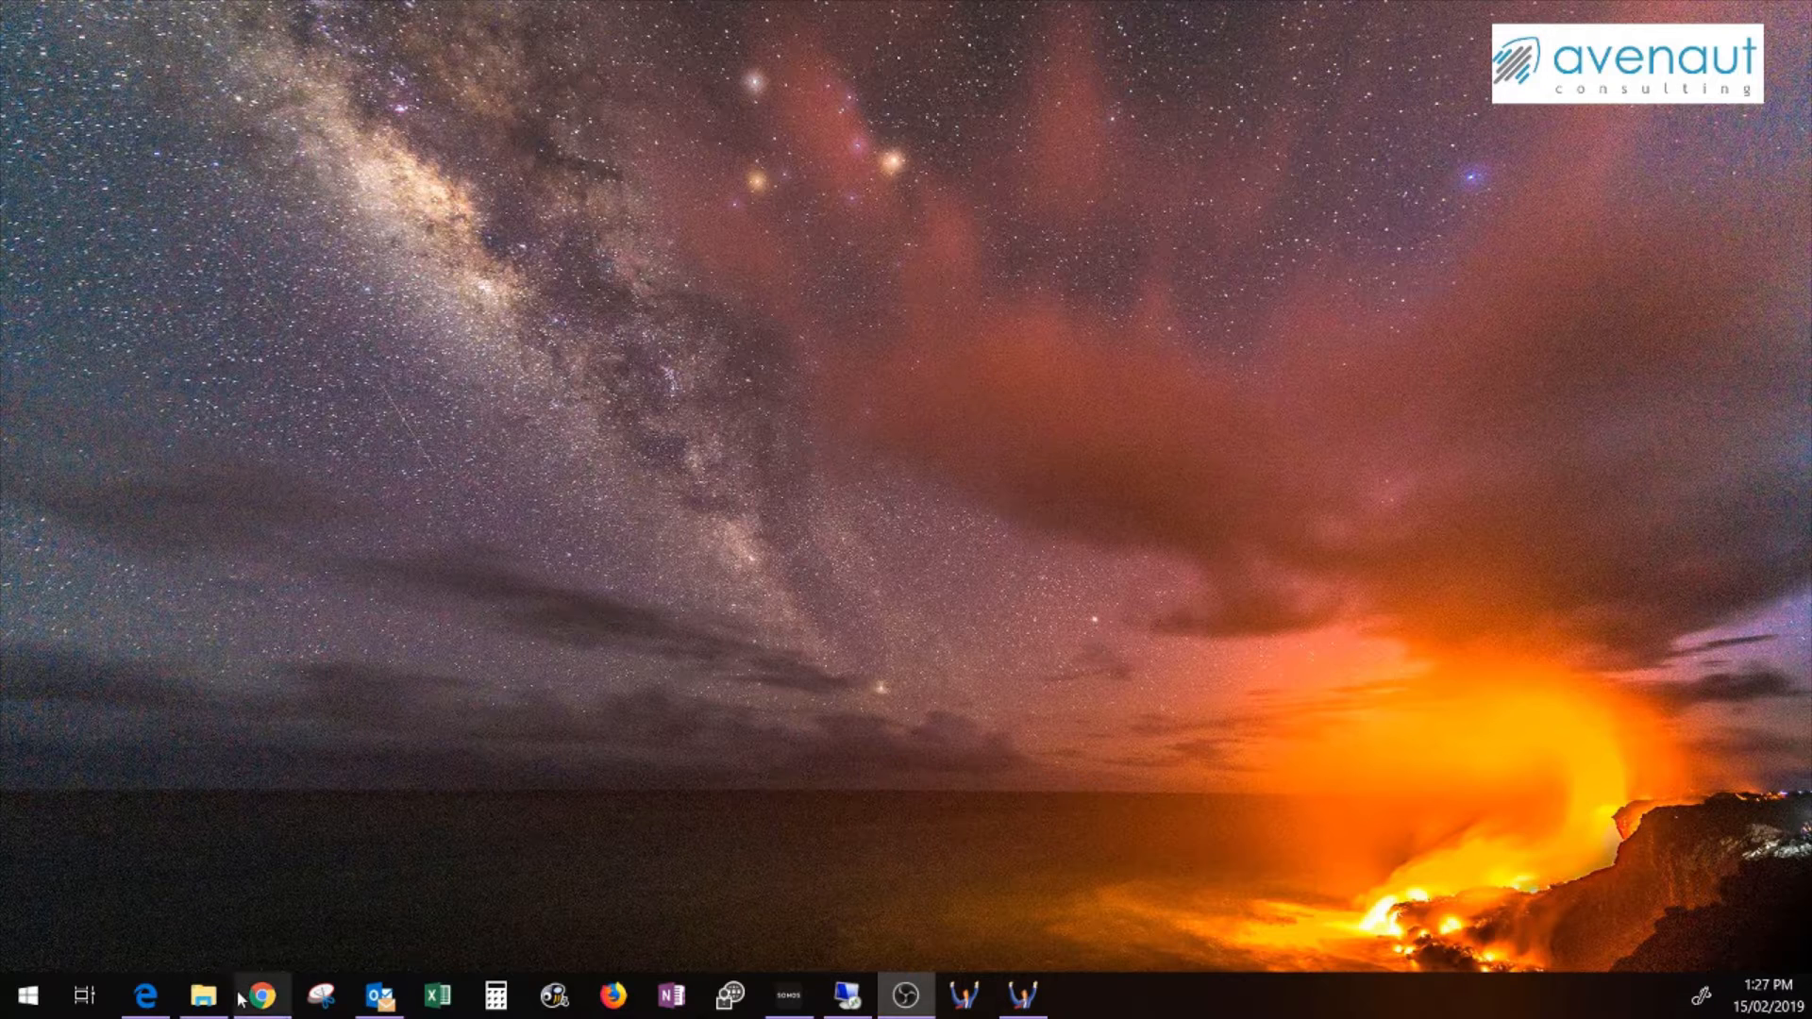
Browse the dat-15Feb19 folder in Explorer, return to Triumph6.1, then switch back to Triumph
{"action": "left_click", "coordinate": [204, 997]}
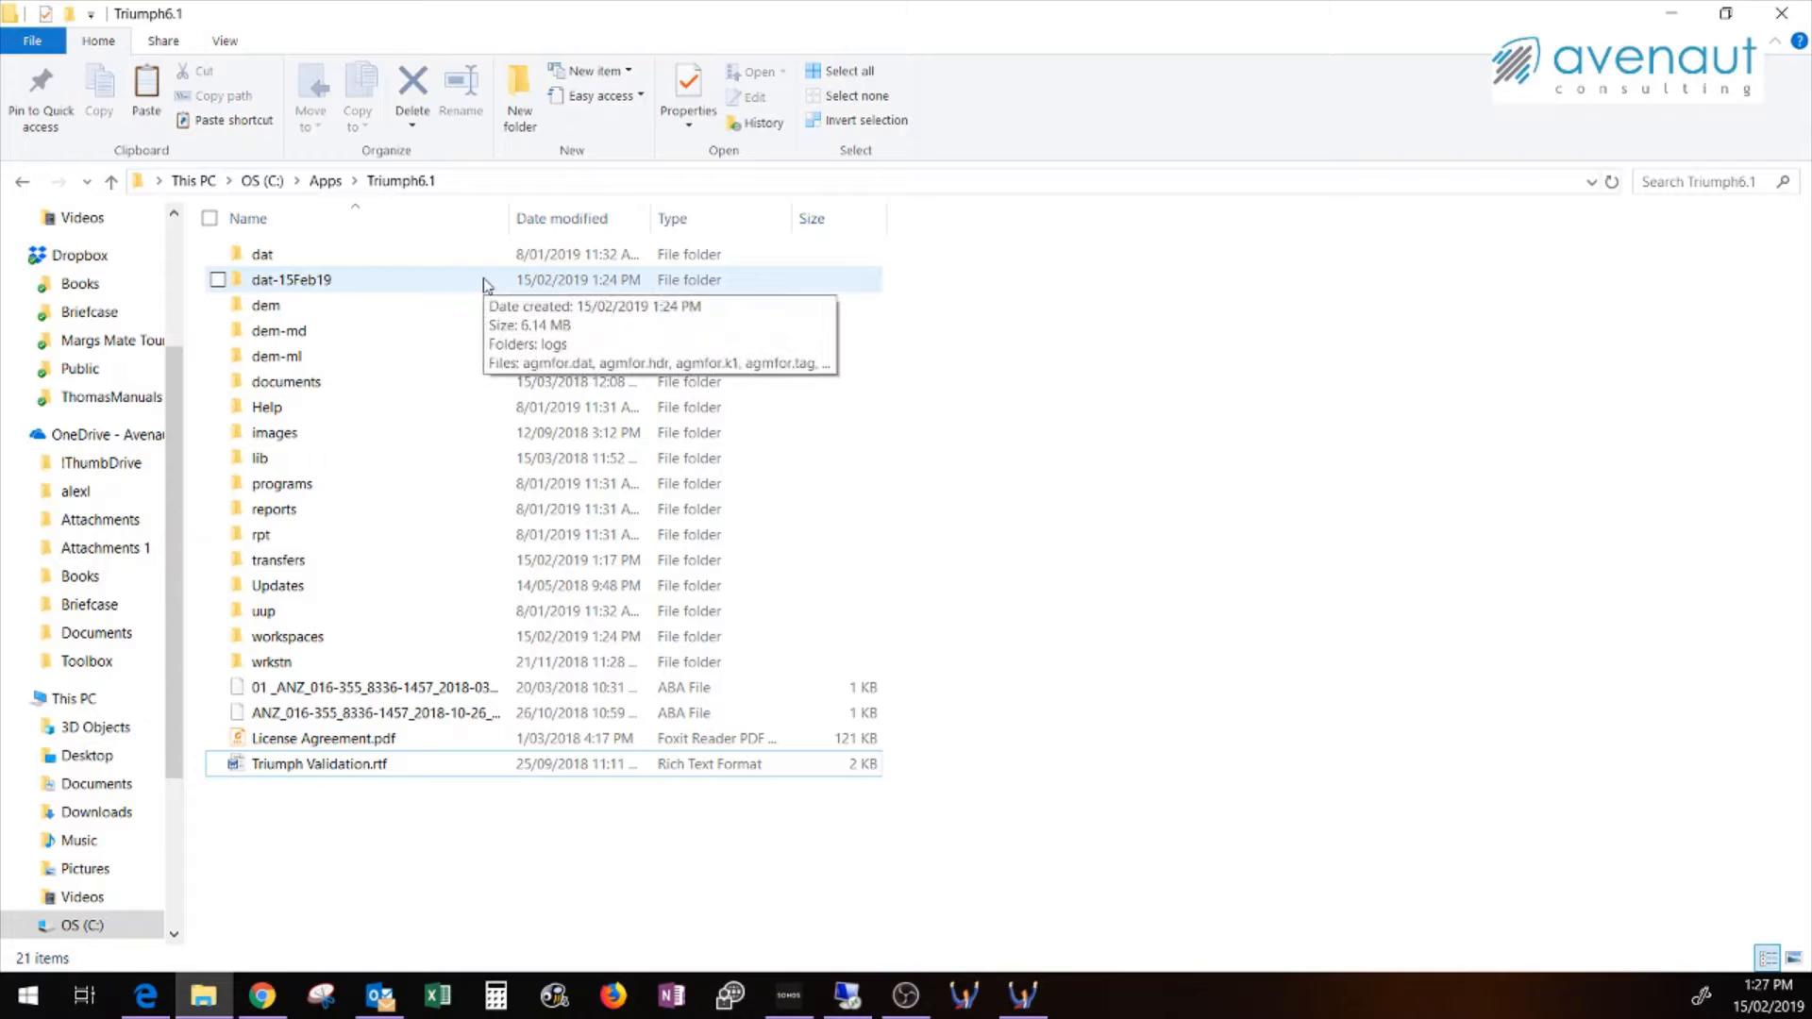
{"action": "double_click", "coordinate": [344, 280]}
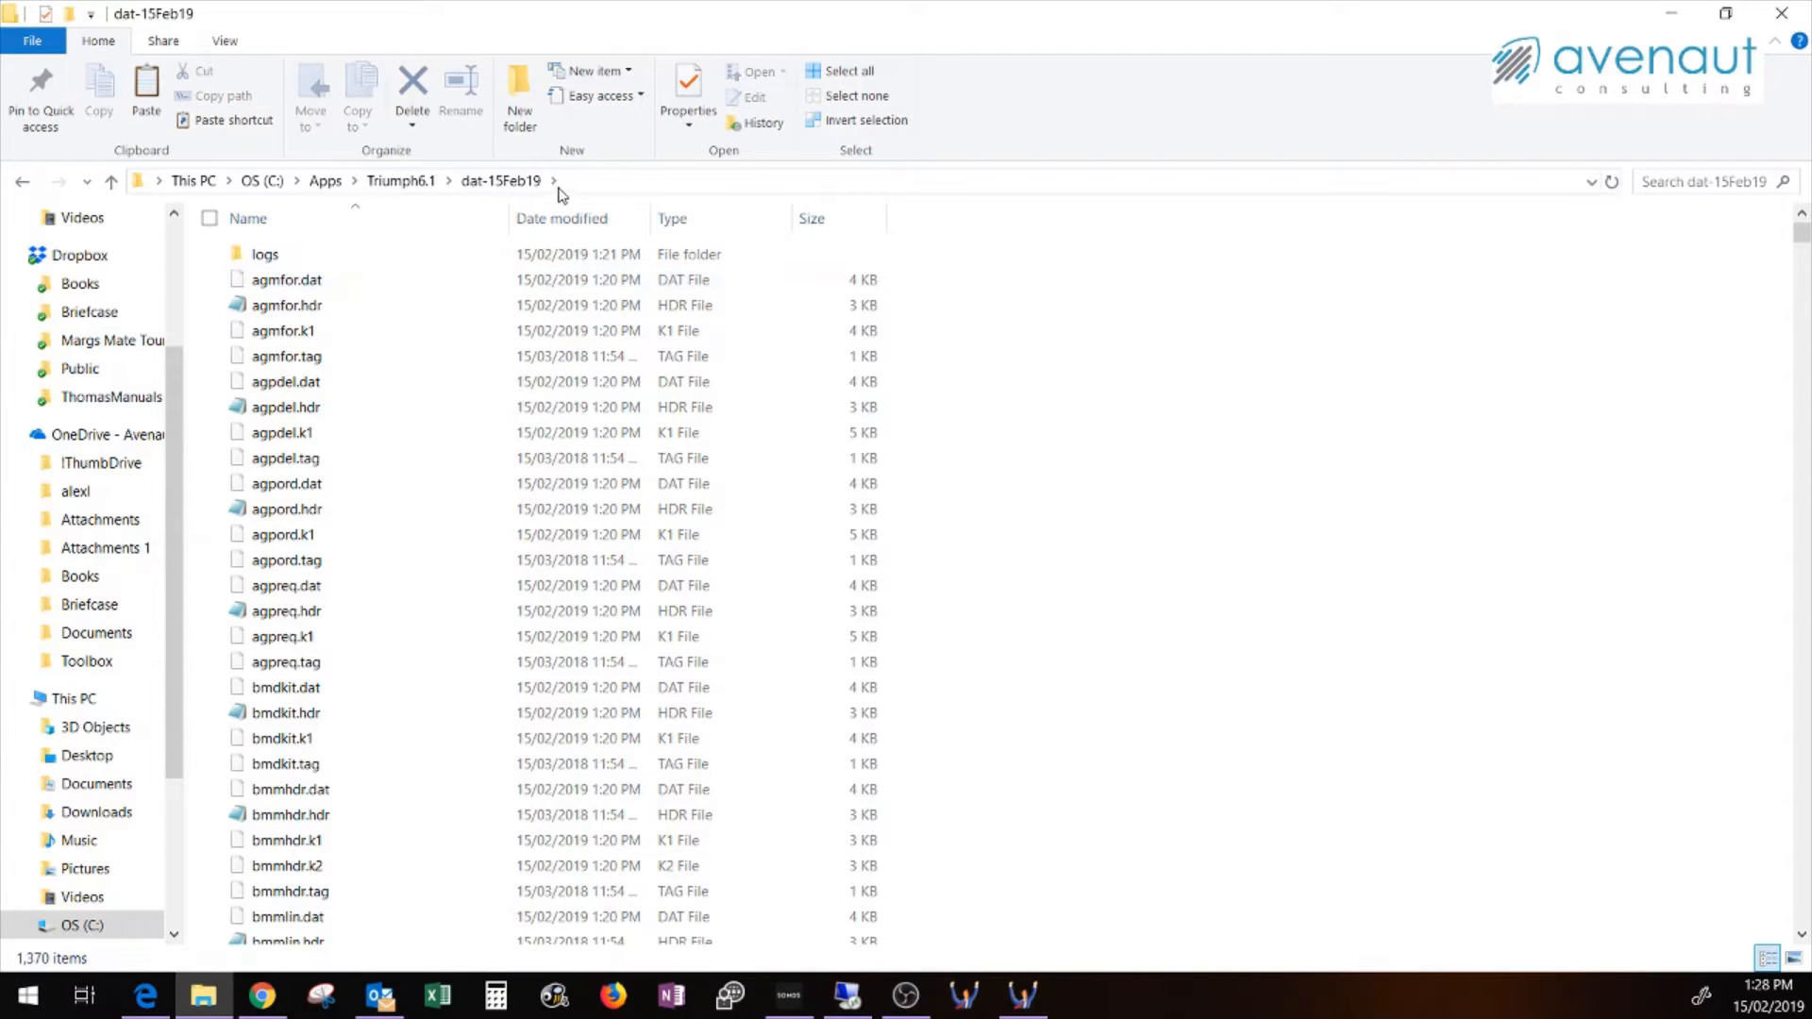
{"action": "left_click", "coordinate": [406, 181]}
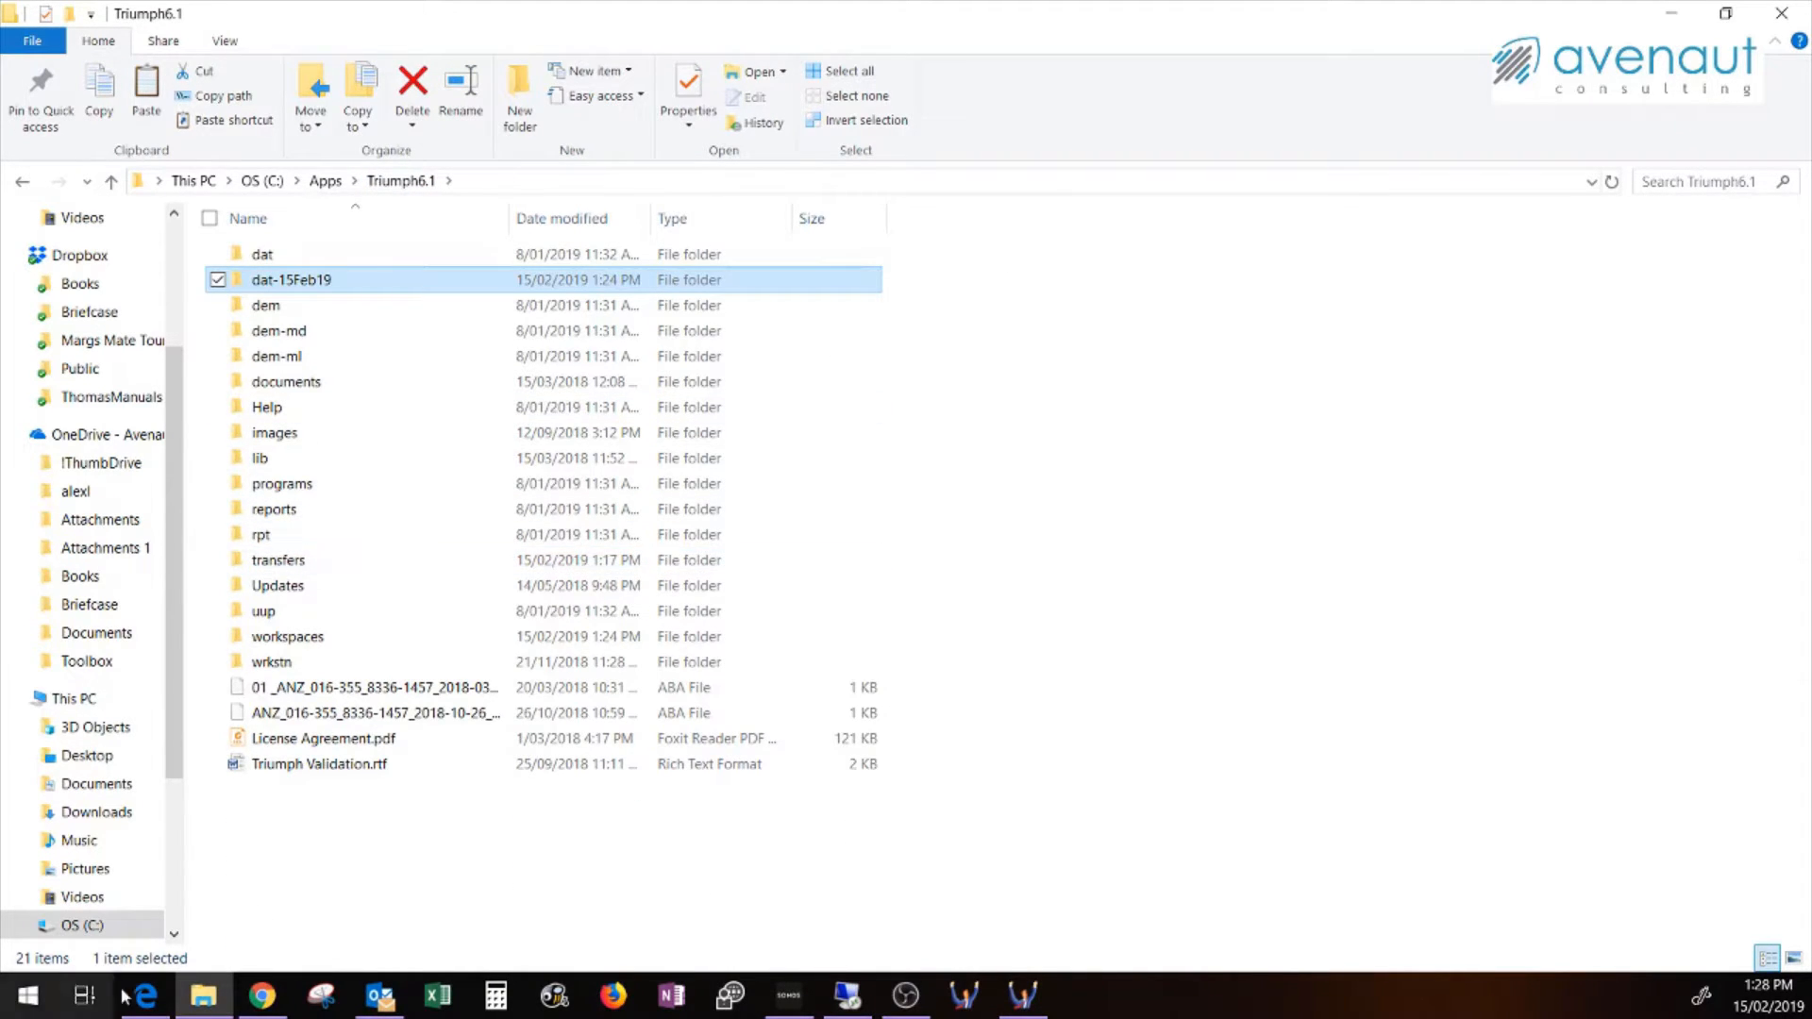
{"action": "left_click", "coordinate": [1022, 997]}
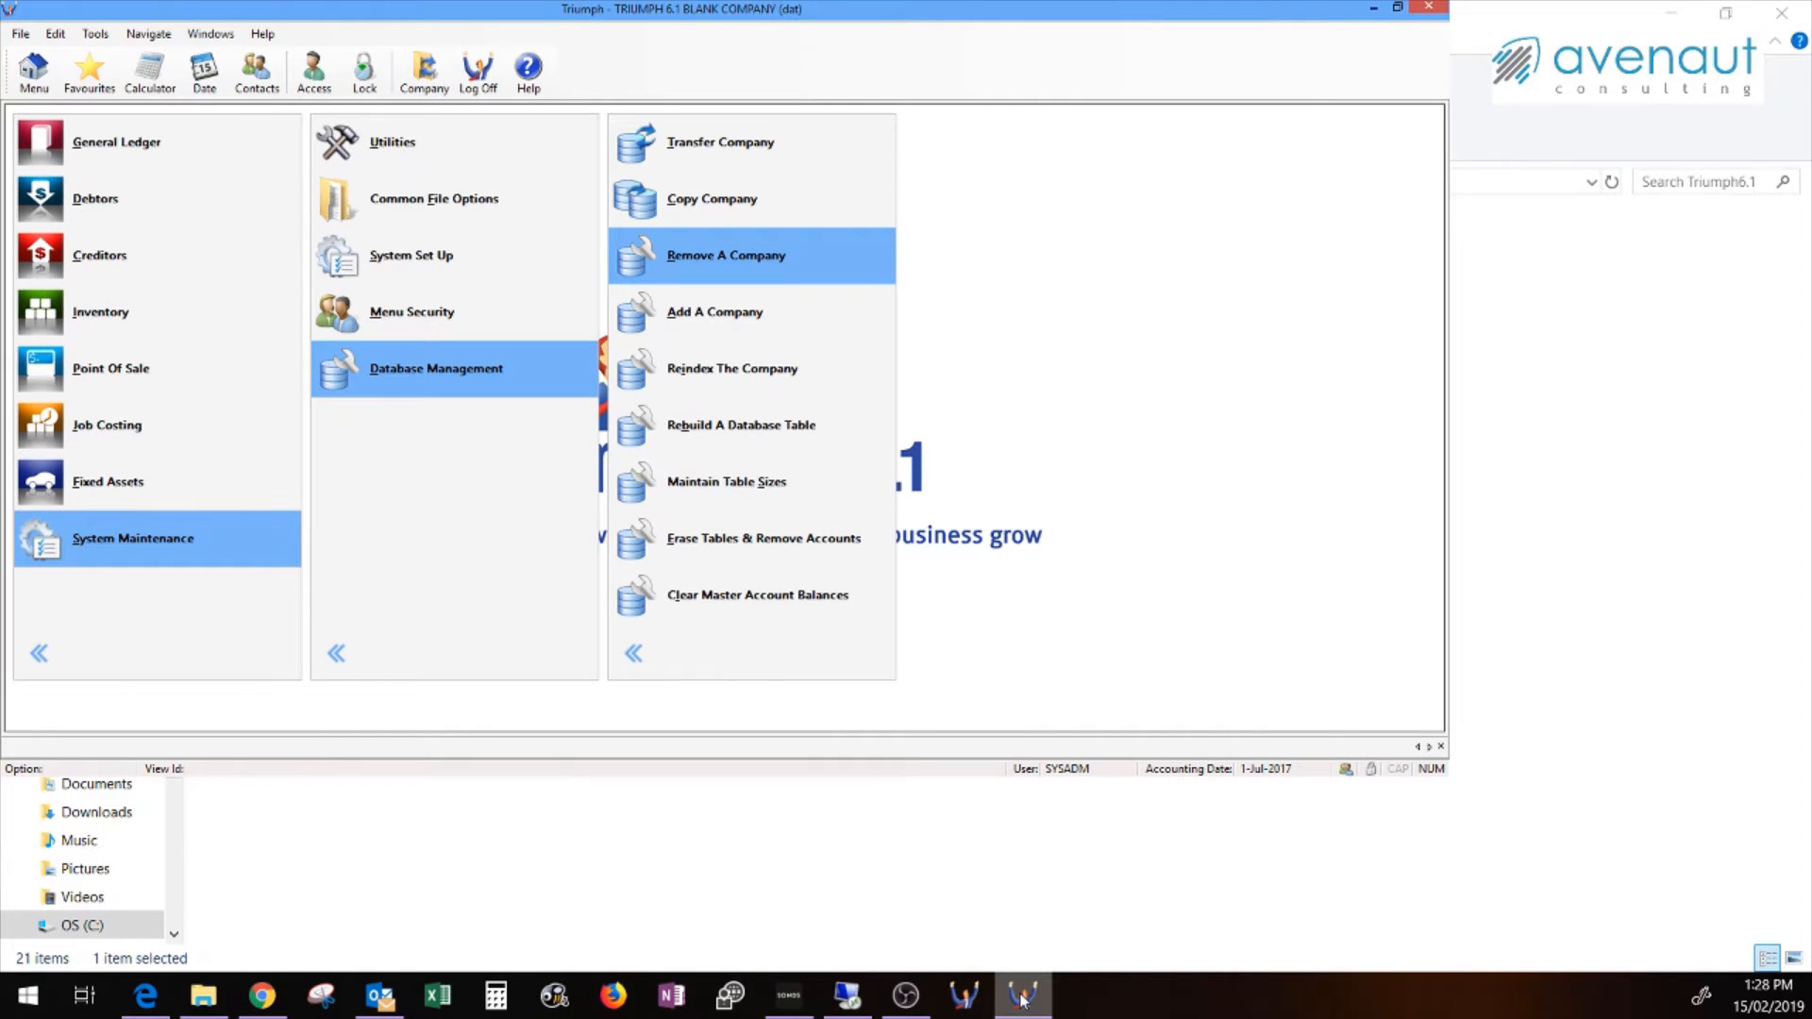
Maximise the Triumph window and open the Add A Company screen
{"action": "left_click", "coordinate": [1396, 8]}
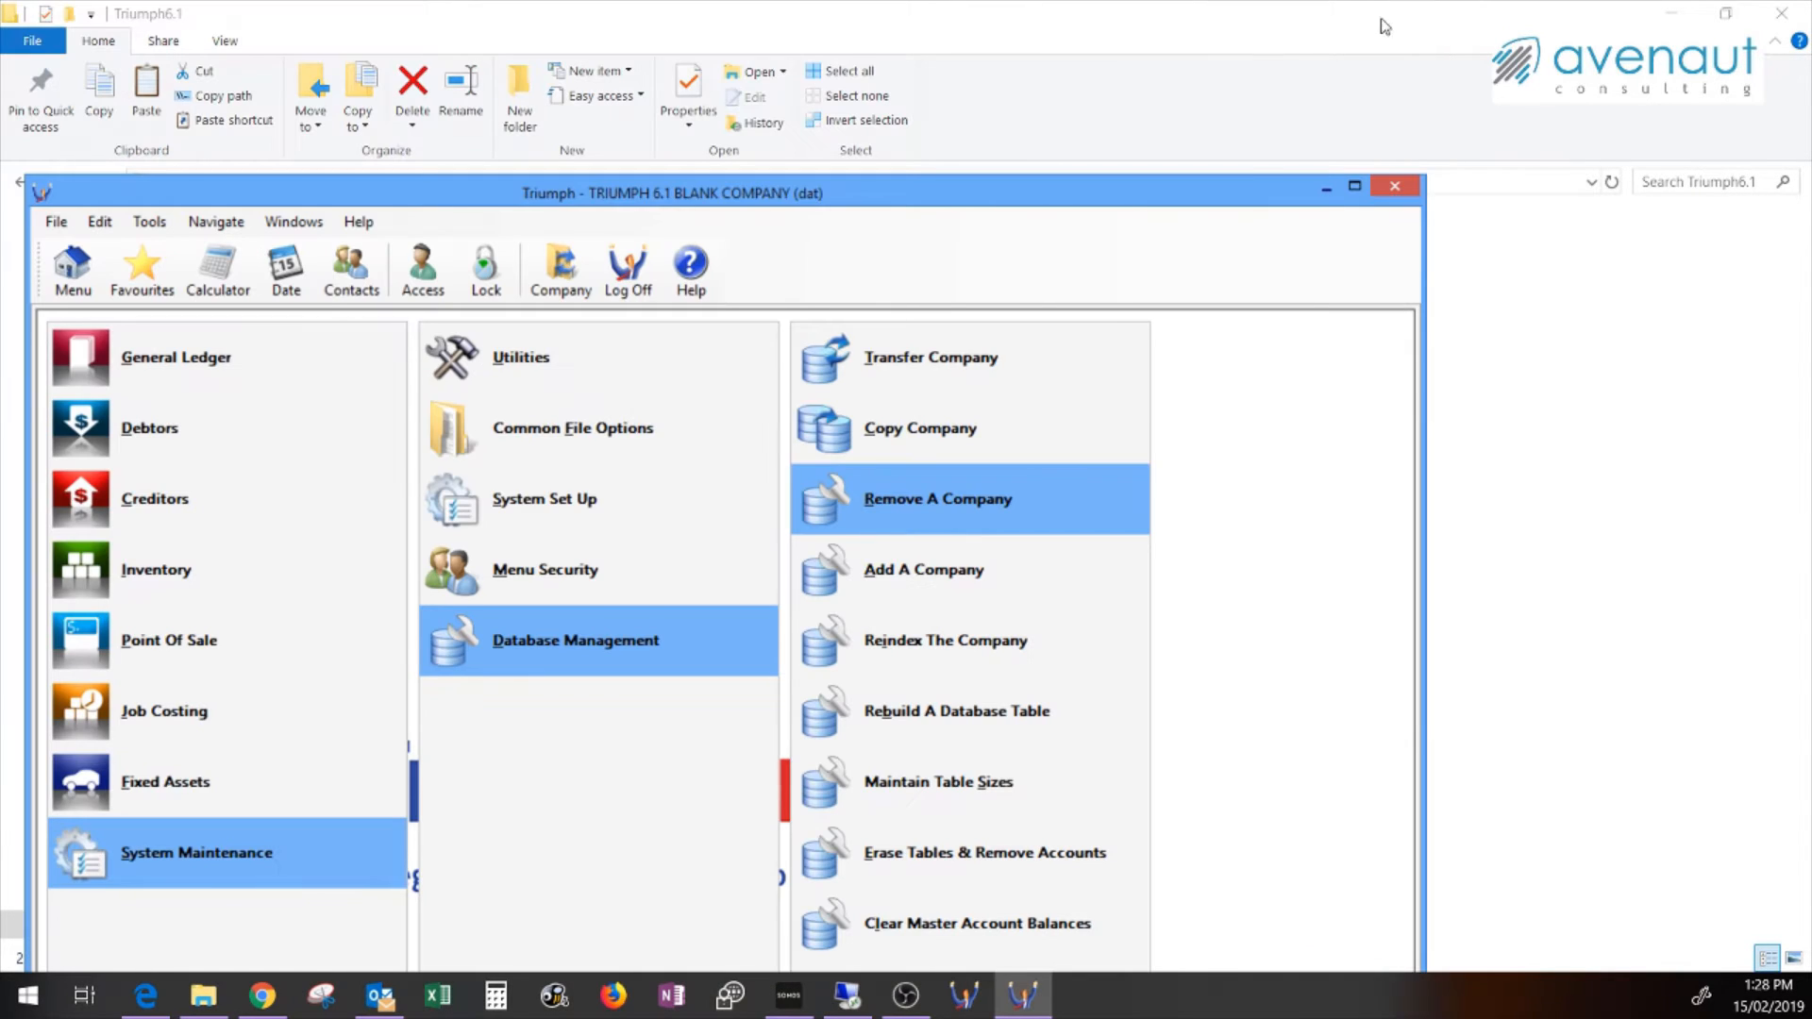
{"action": "double_click", "coordinate": [676, 194]}
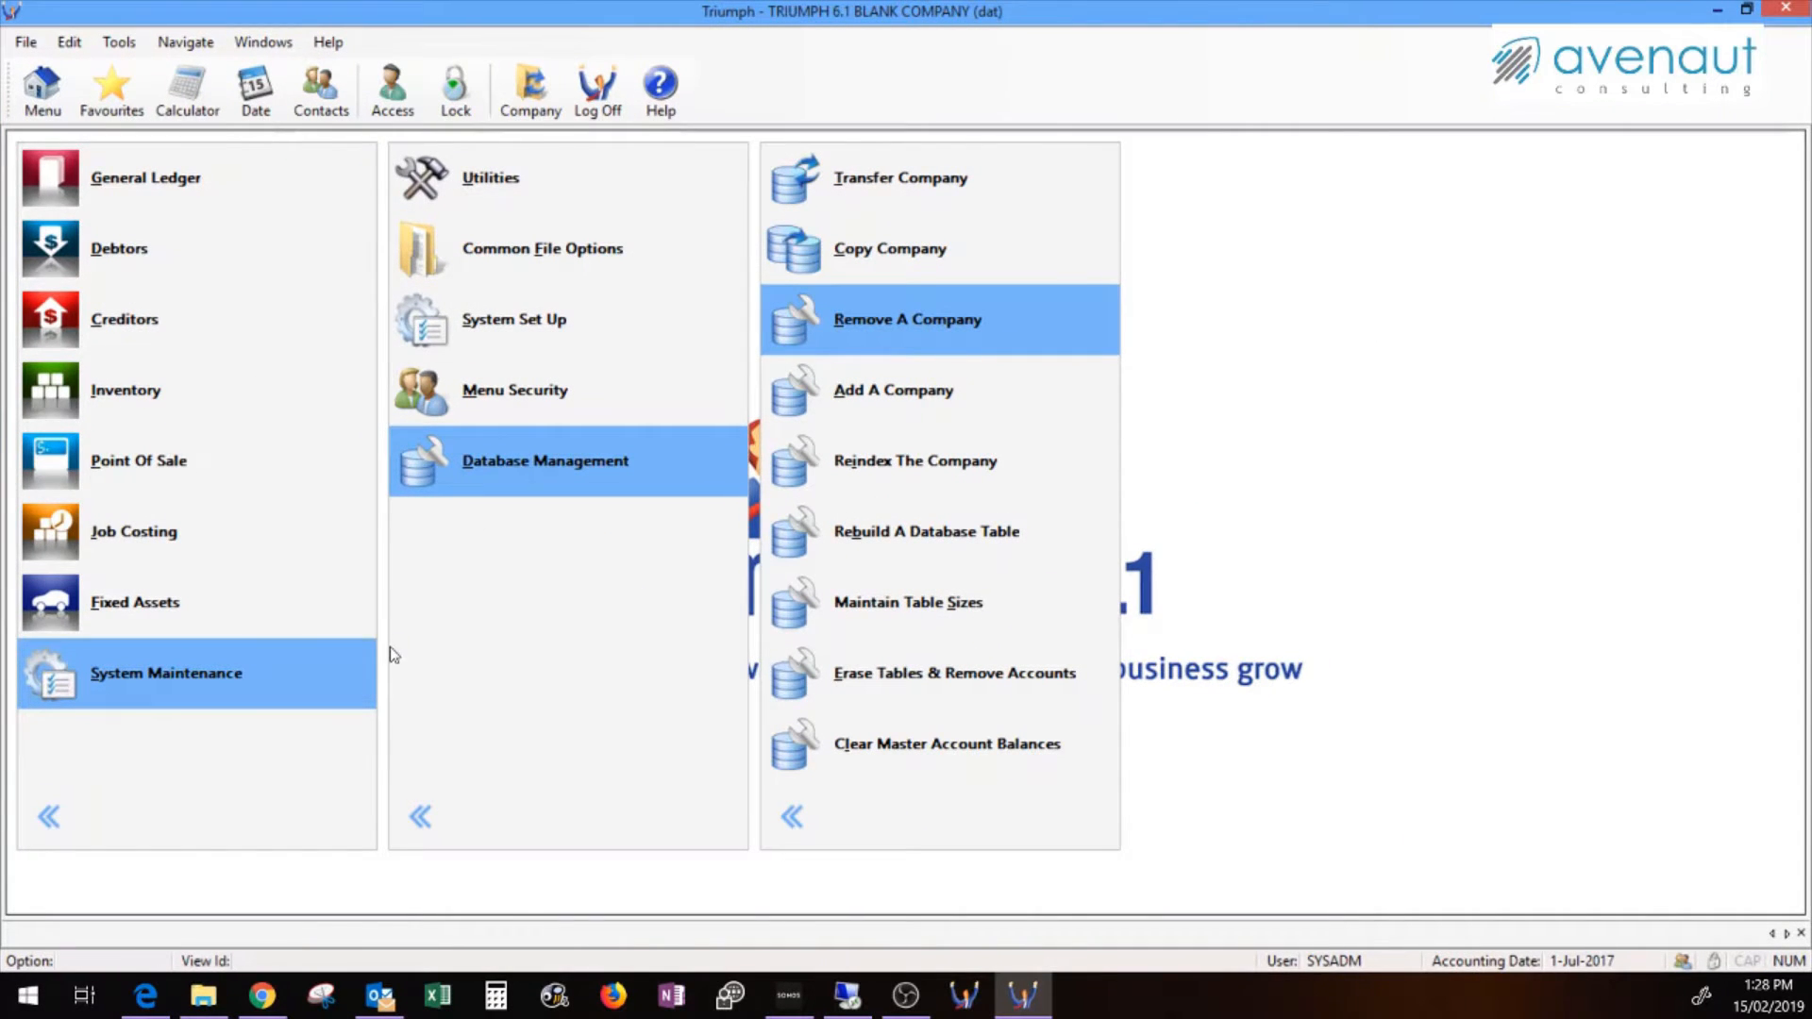
{"action": "left_click", "coordinate": [873, 392]}
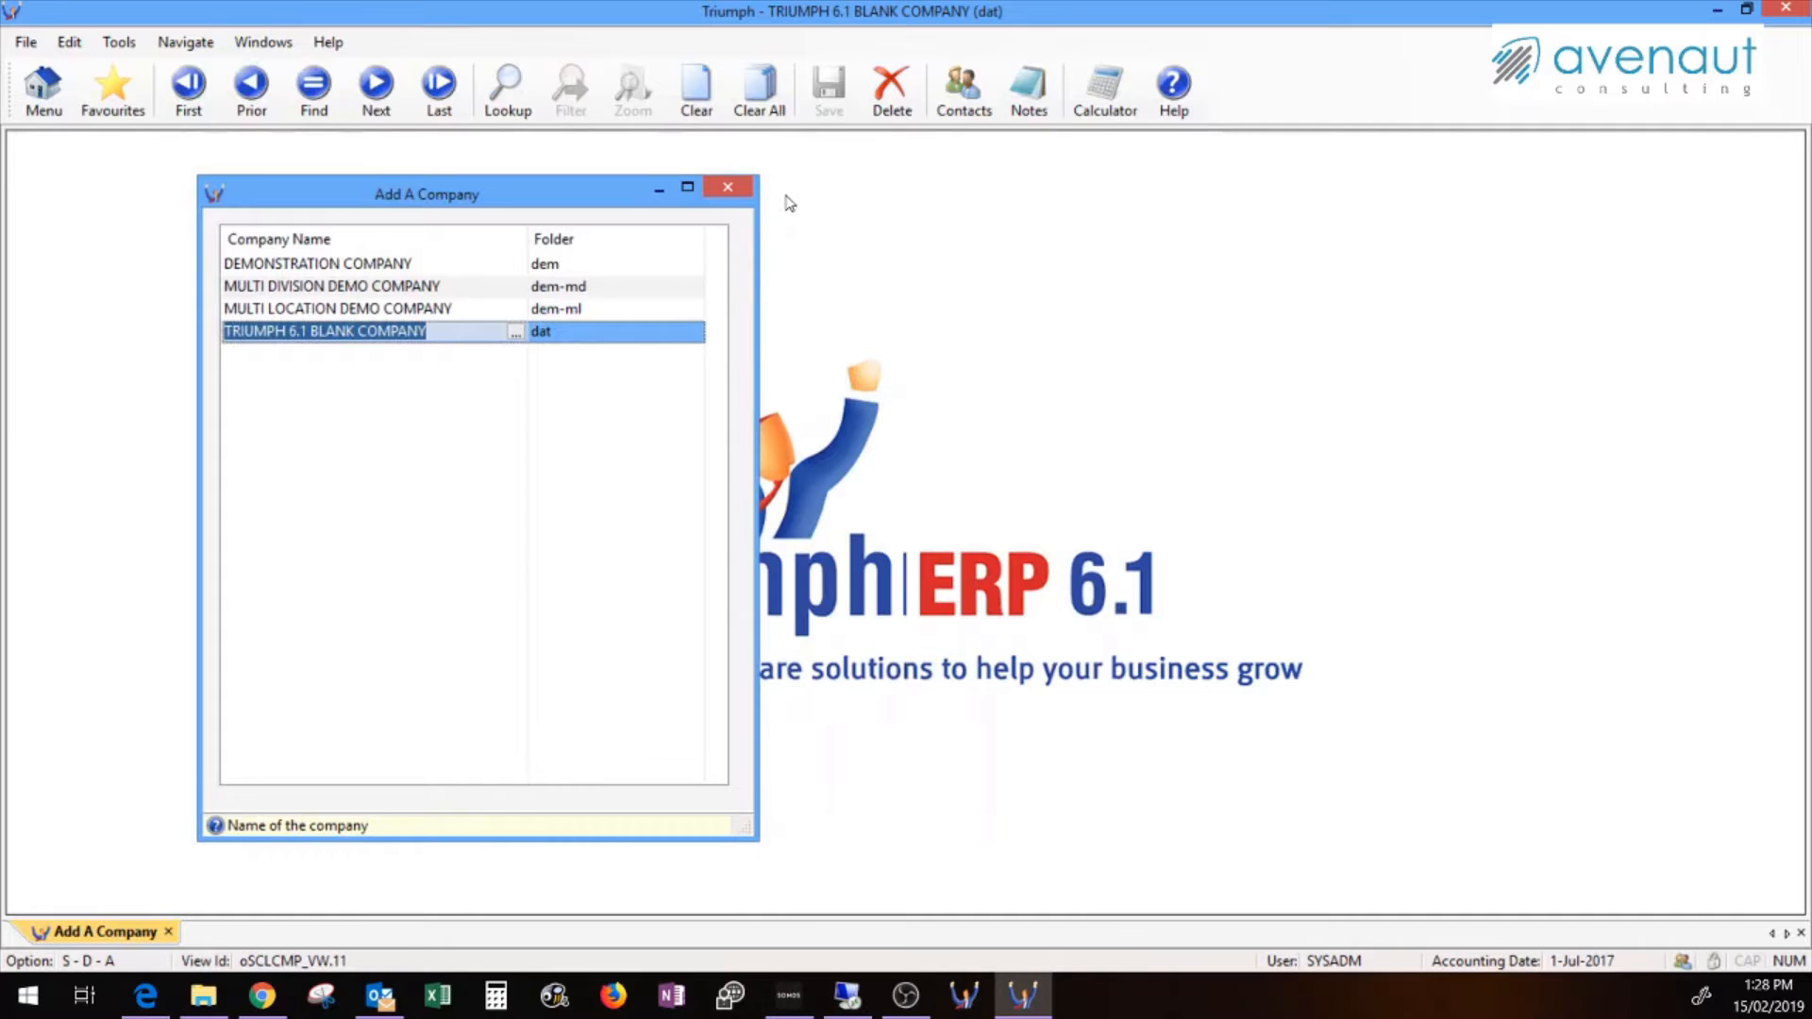
{"action": "left_click_drag", "start_coordinate": [745, 179], "coordinate": [732, 184]}
{"action": "left_click", "coordinate": [730, 185]}
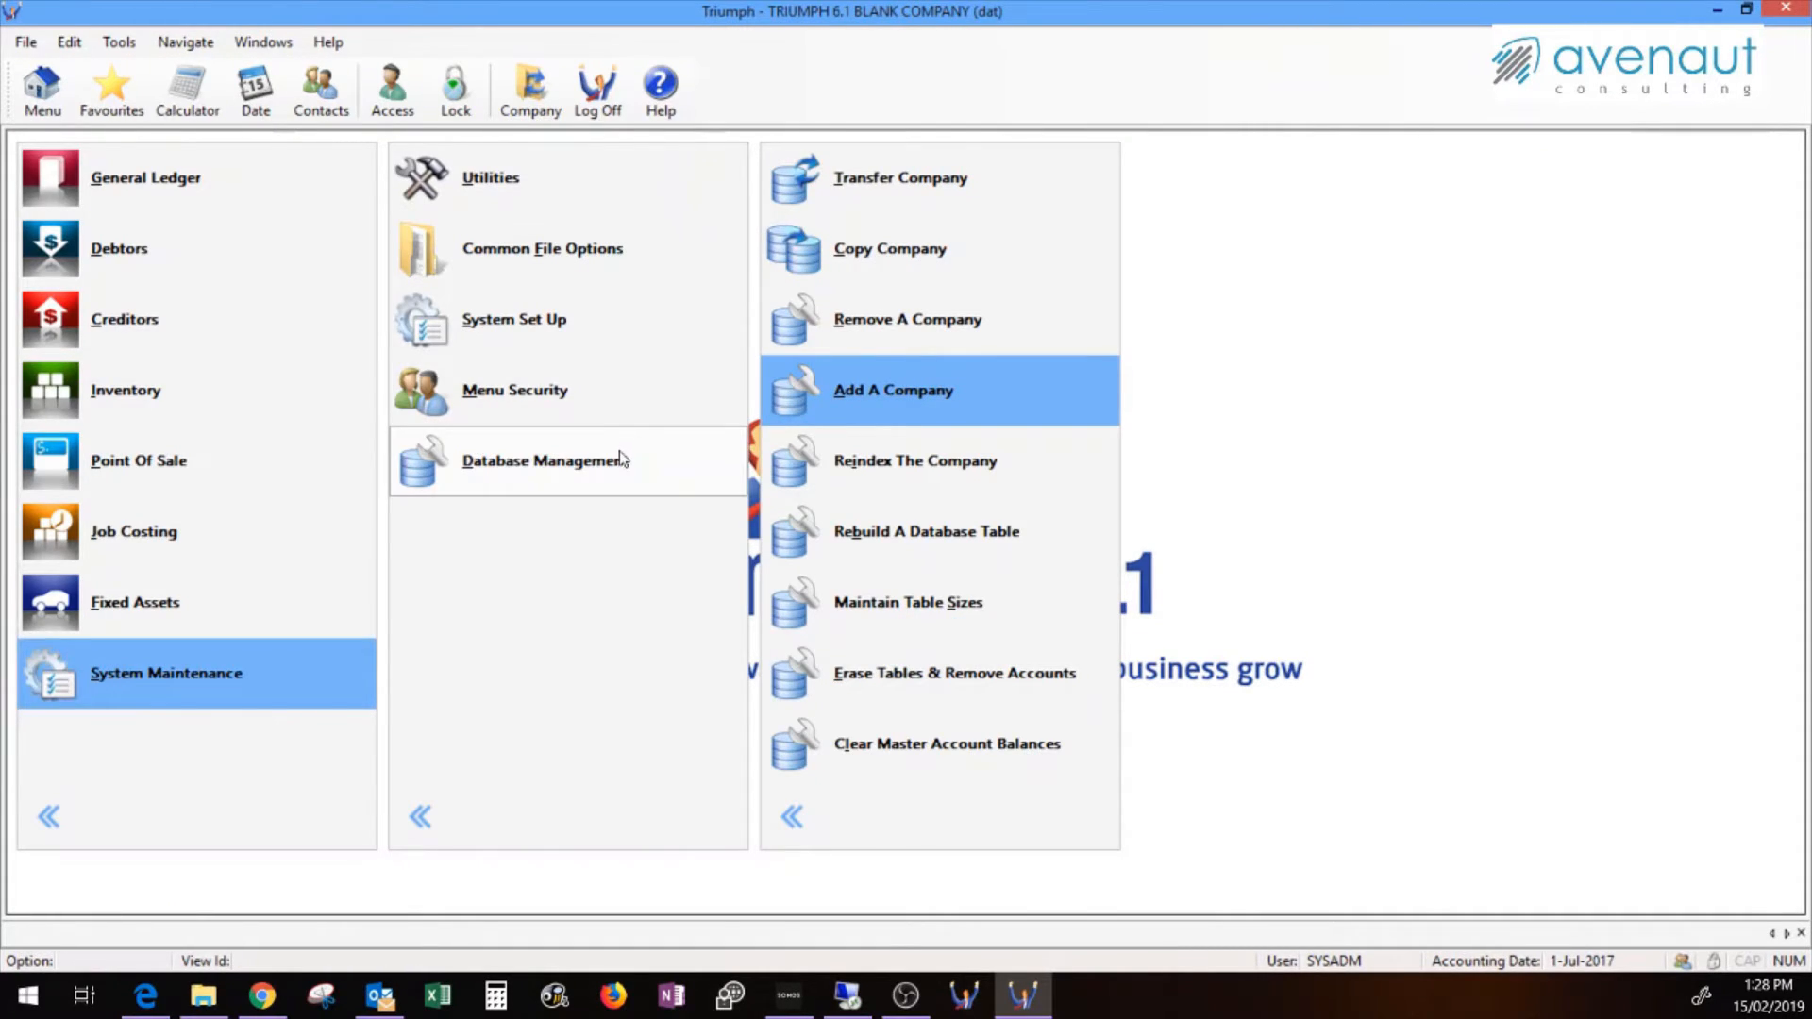
{"action": "left_click", "coordinate": [897, 397]}
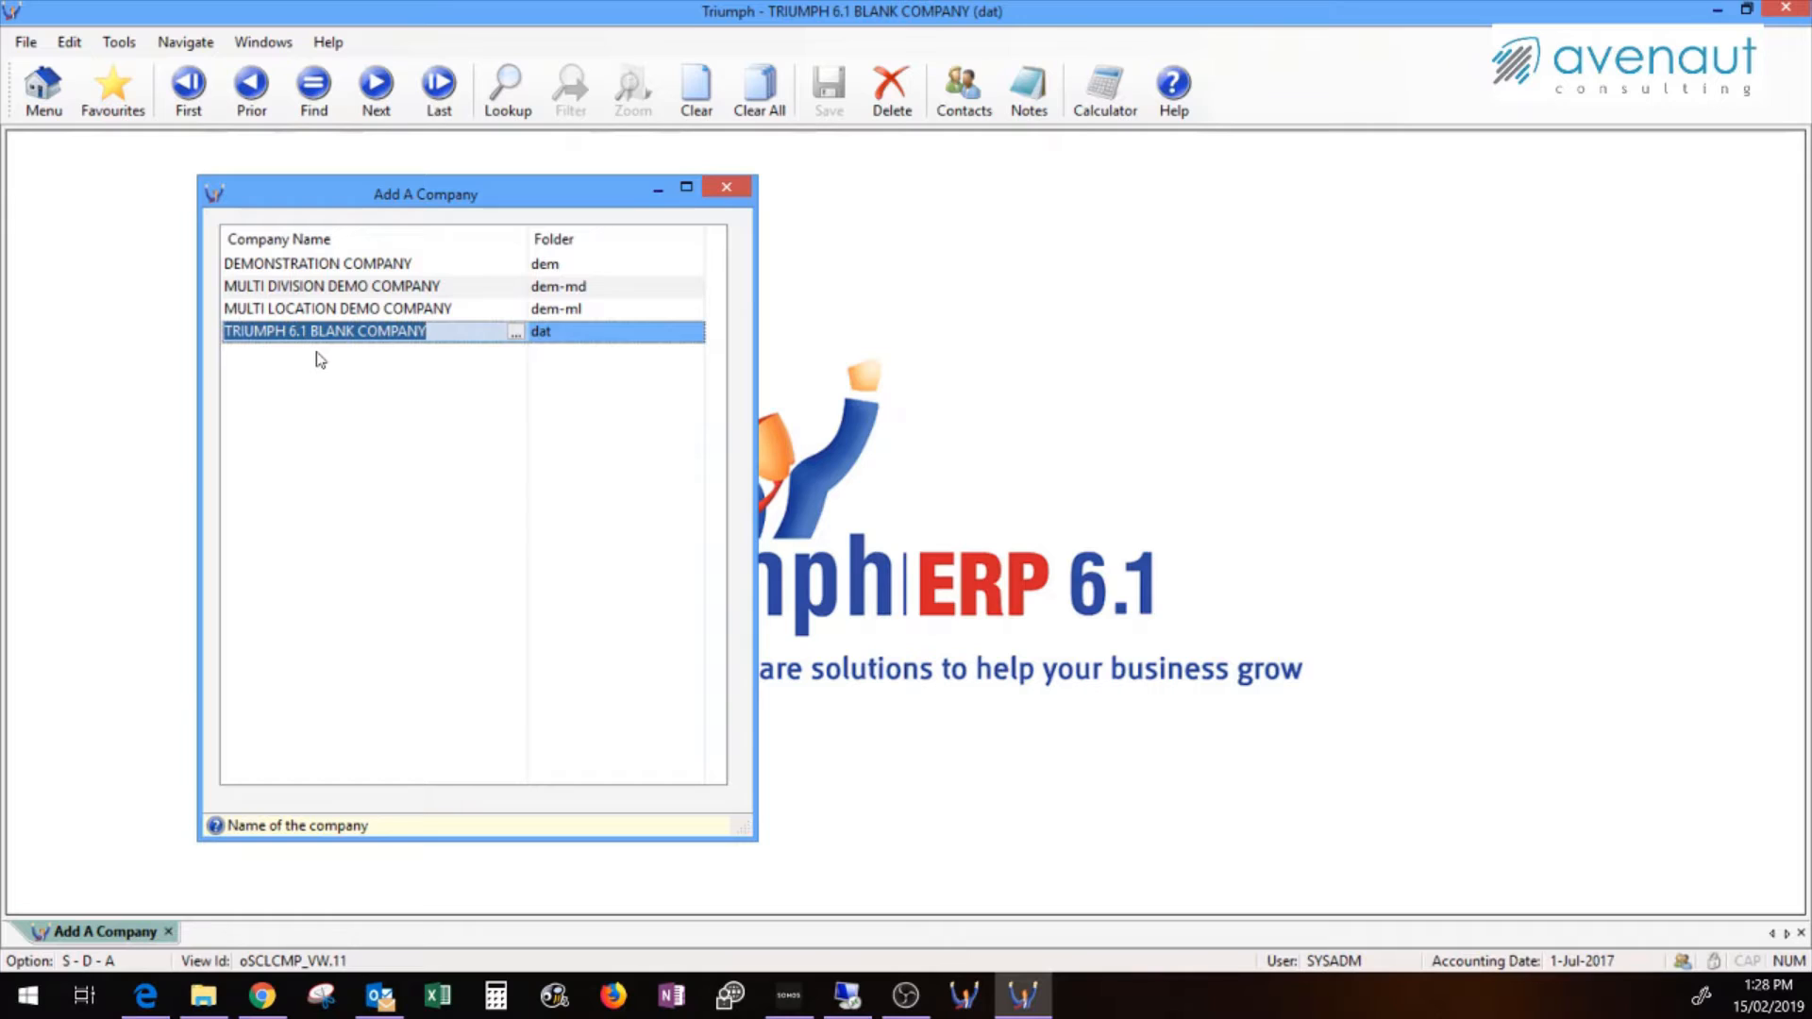
Add a company row named TestCompany with folder test, save it, and close the window
{"action": "left_click", "coordinate": [319, 357]}
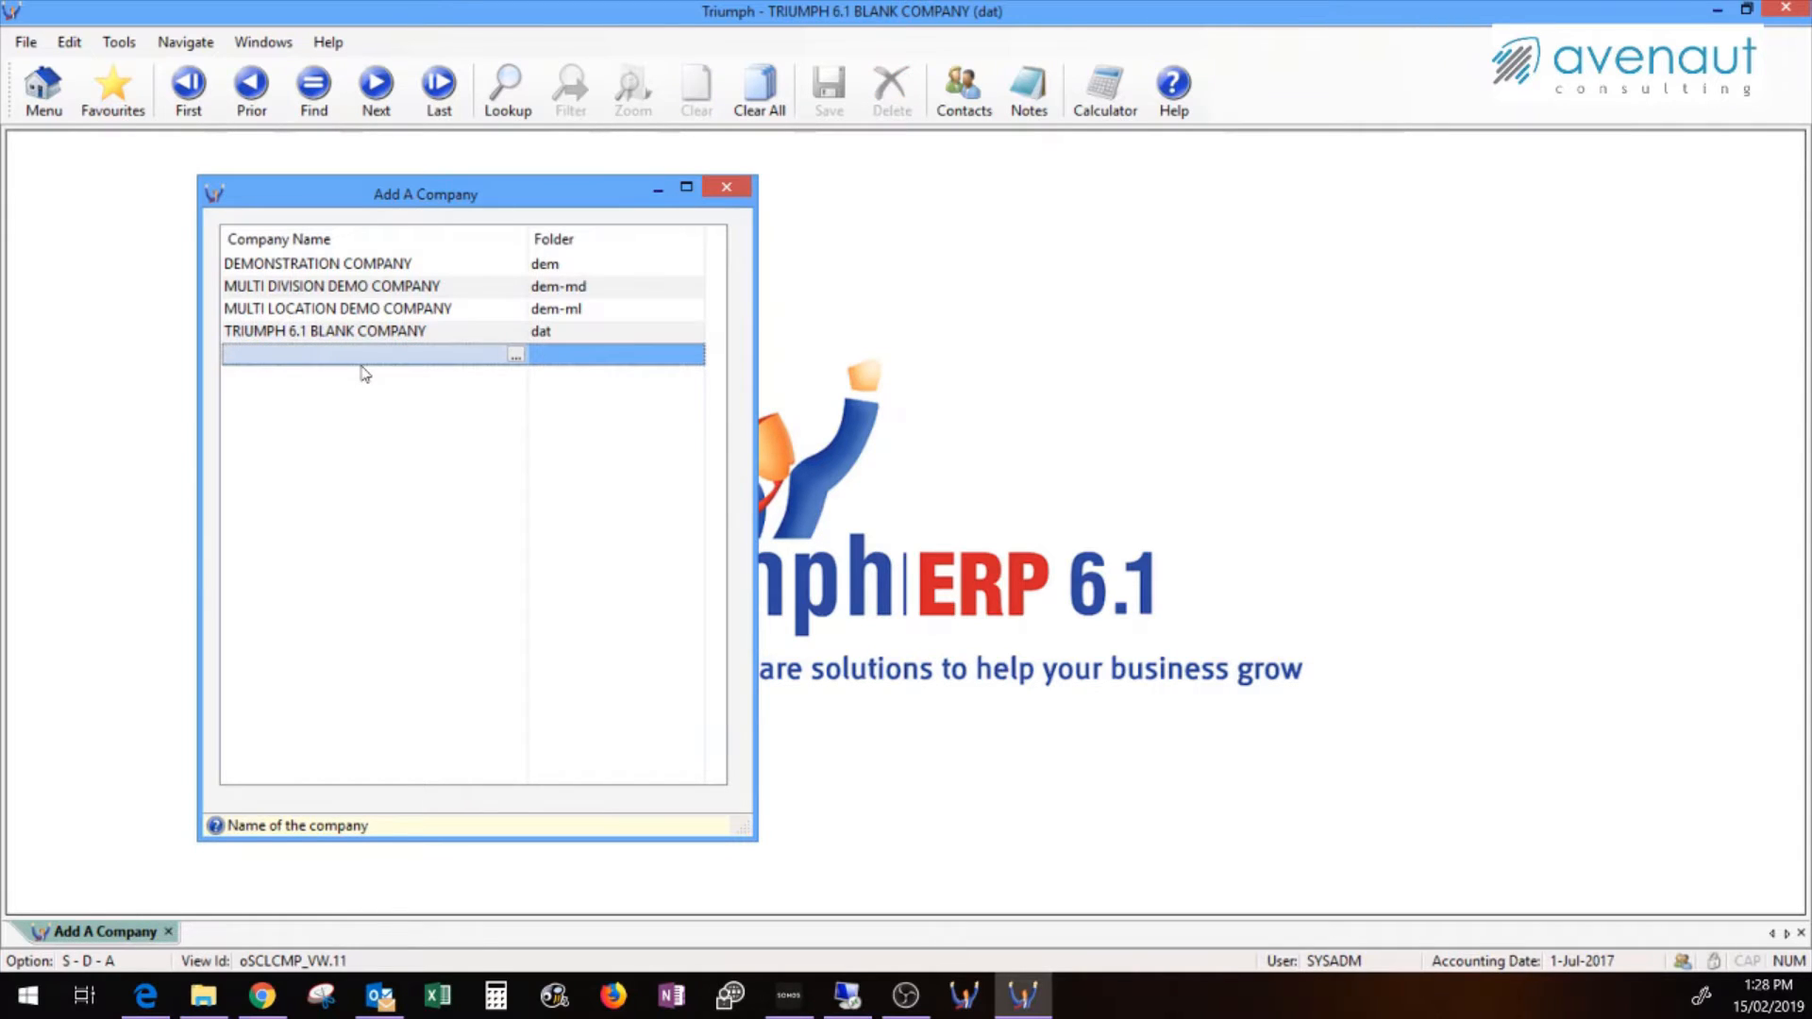
{"action": "type", "text": "Test"}
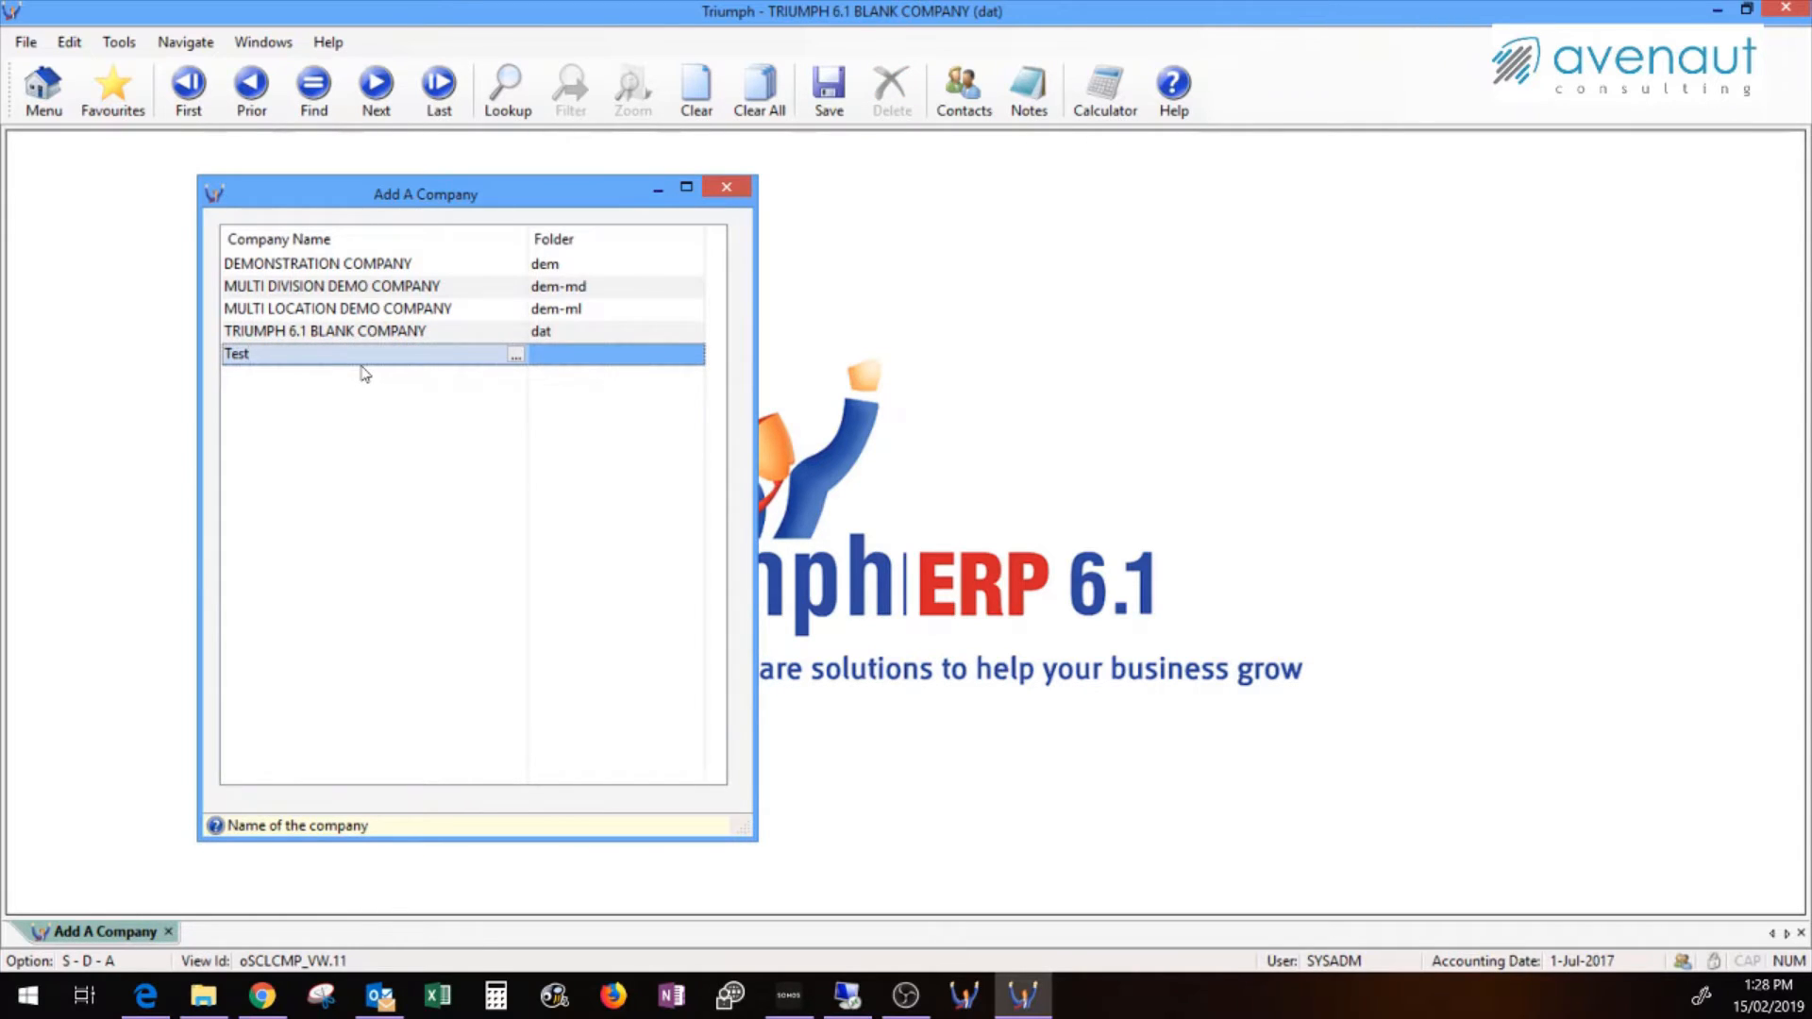
{"action": "type", "text": "Company"}
{"action": "left_click", "coordinate": [563, 356]}
{"action": "type", "text": "test"}
{"action": "key", "text": "Return"}
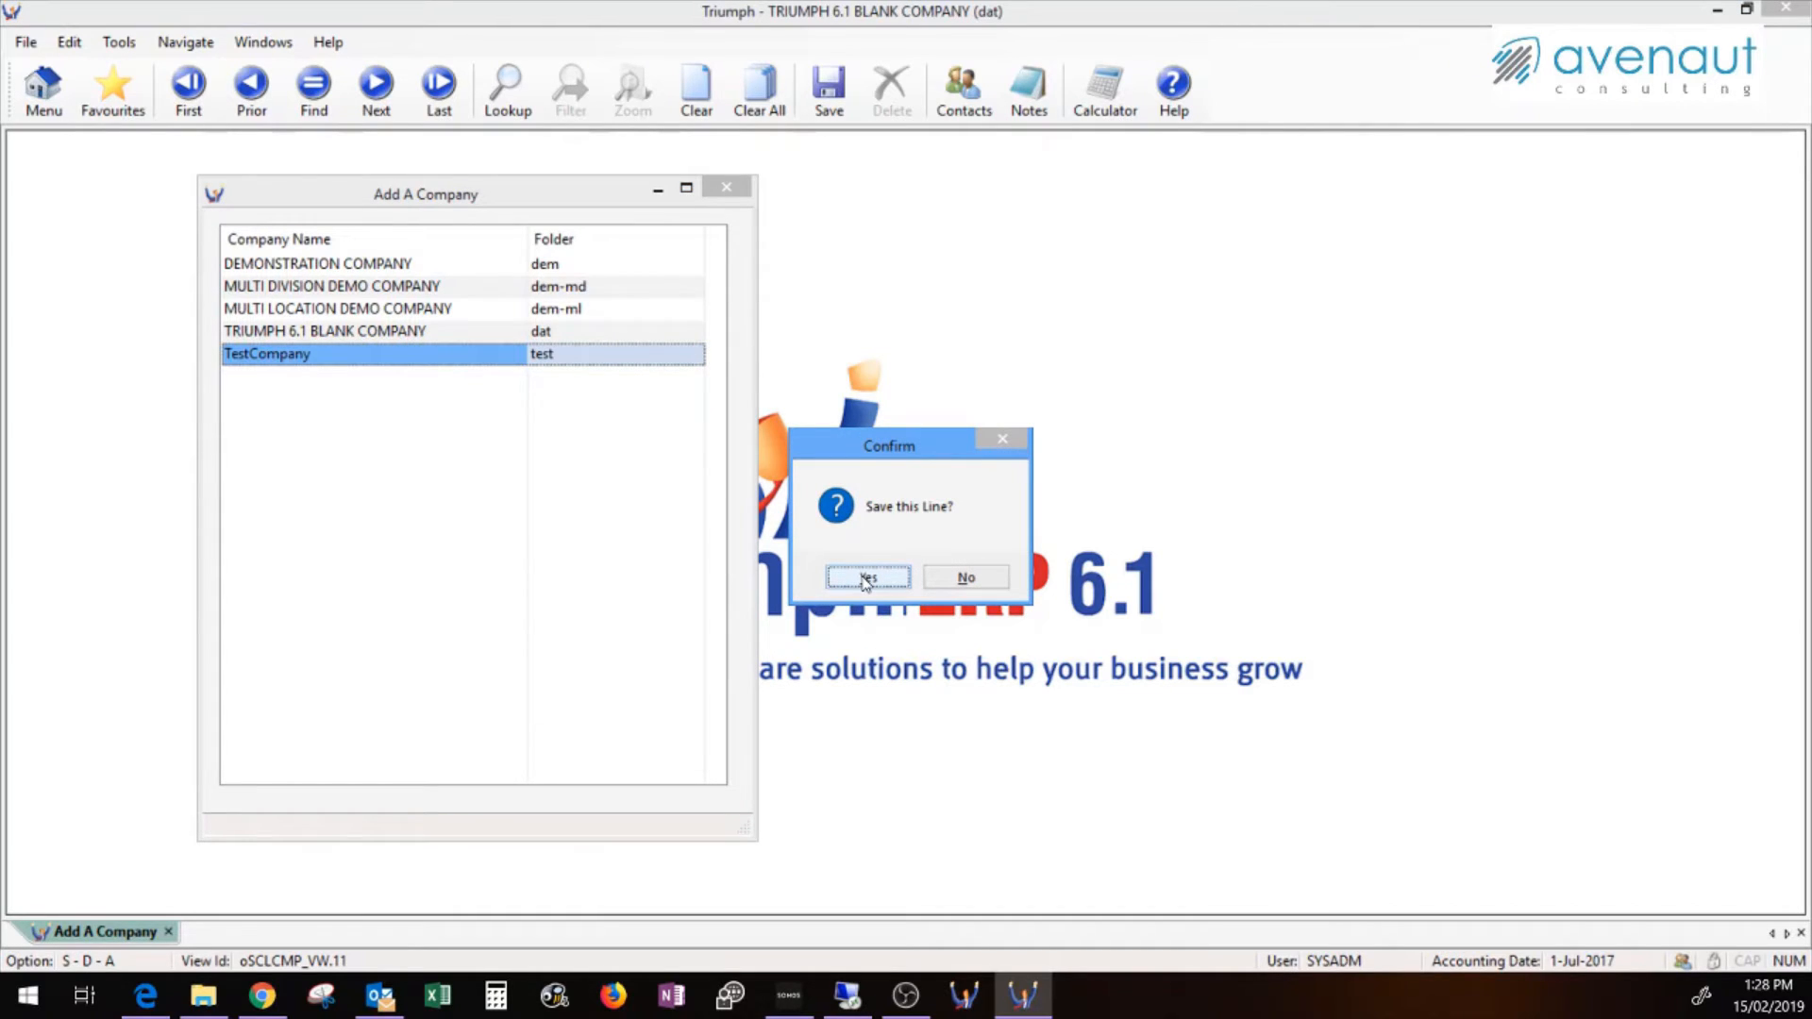
{"action": "left_click", "coordinate": [866, 577]}
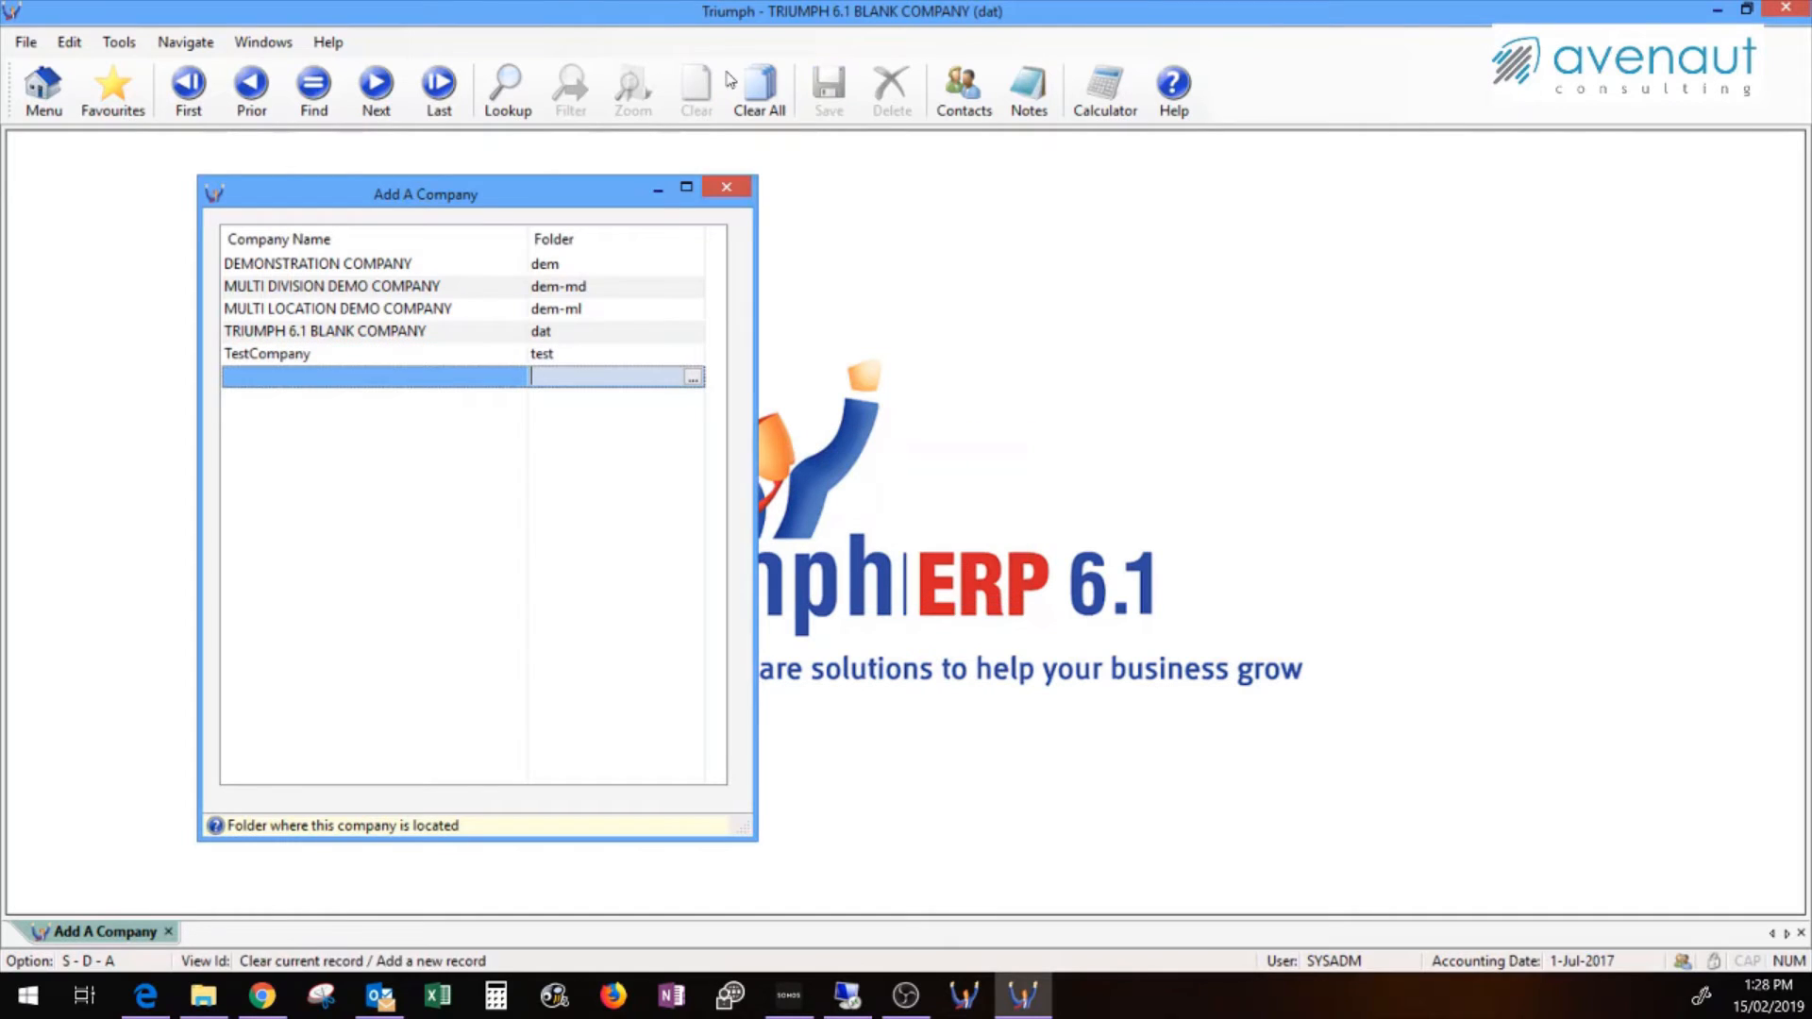
{"action": "left_click", "coordinate": [726, 191]}
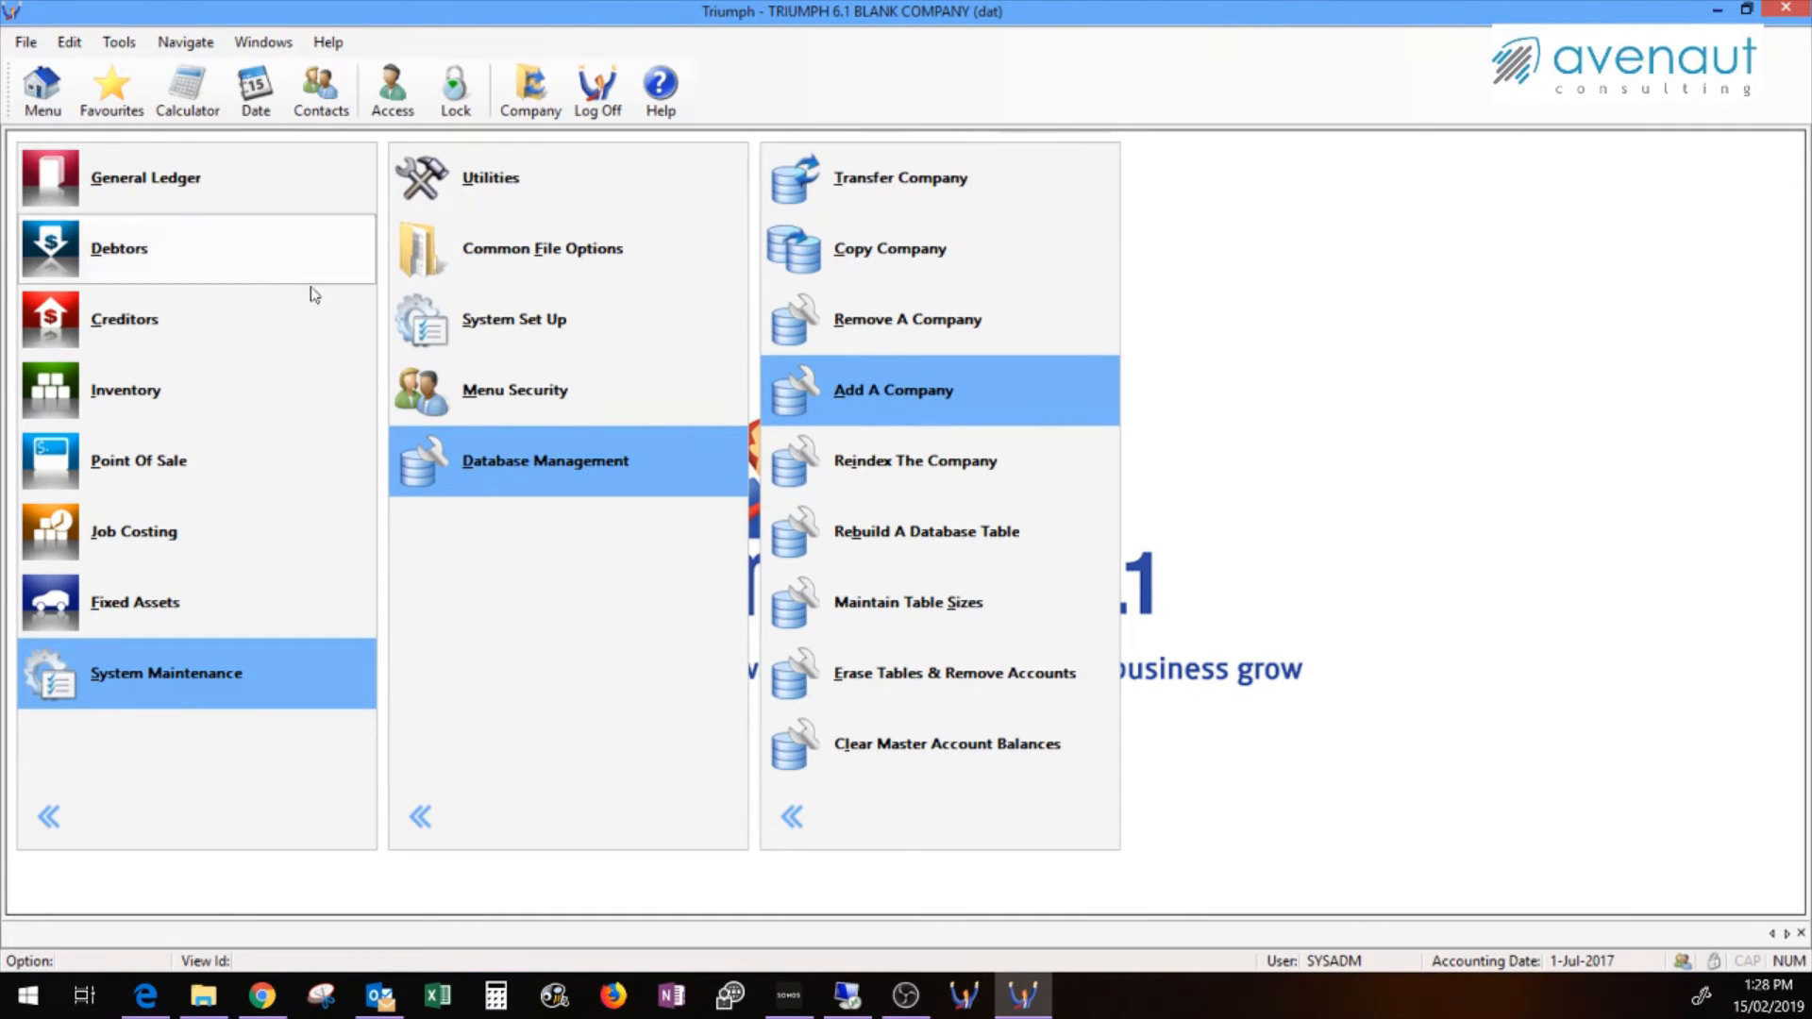
Check that TestCompany appears in the company list, then exit Triumph ERP
{"action": "left_click", "coordinate": [522, 93]}
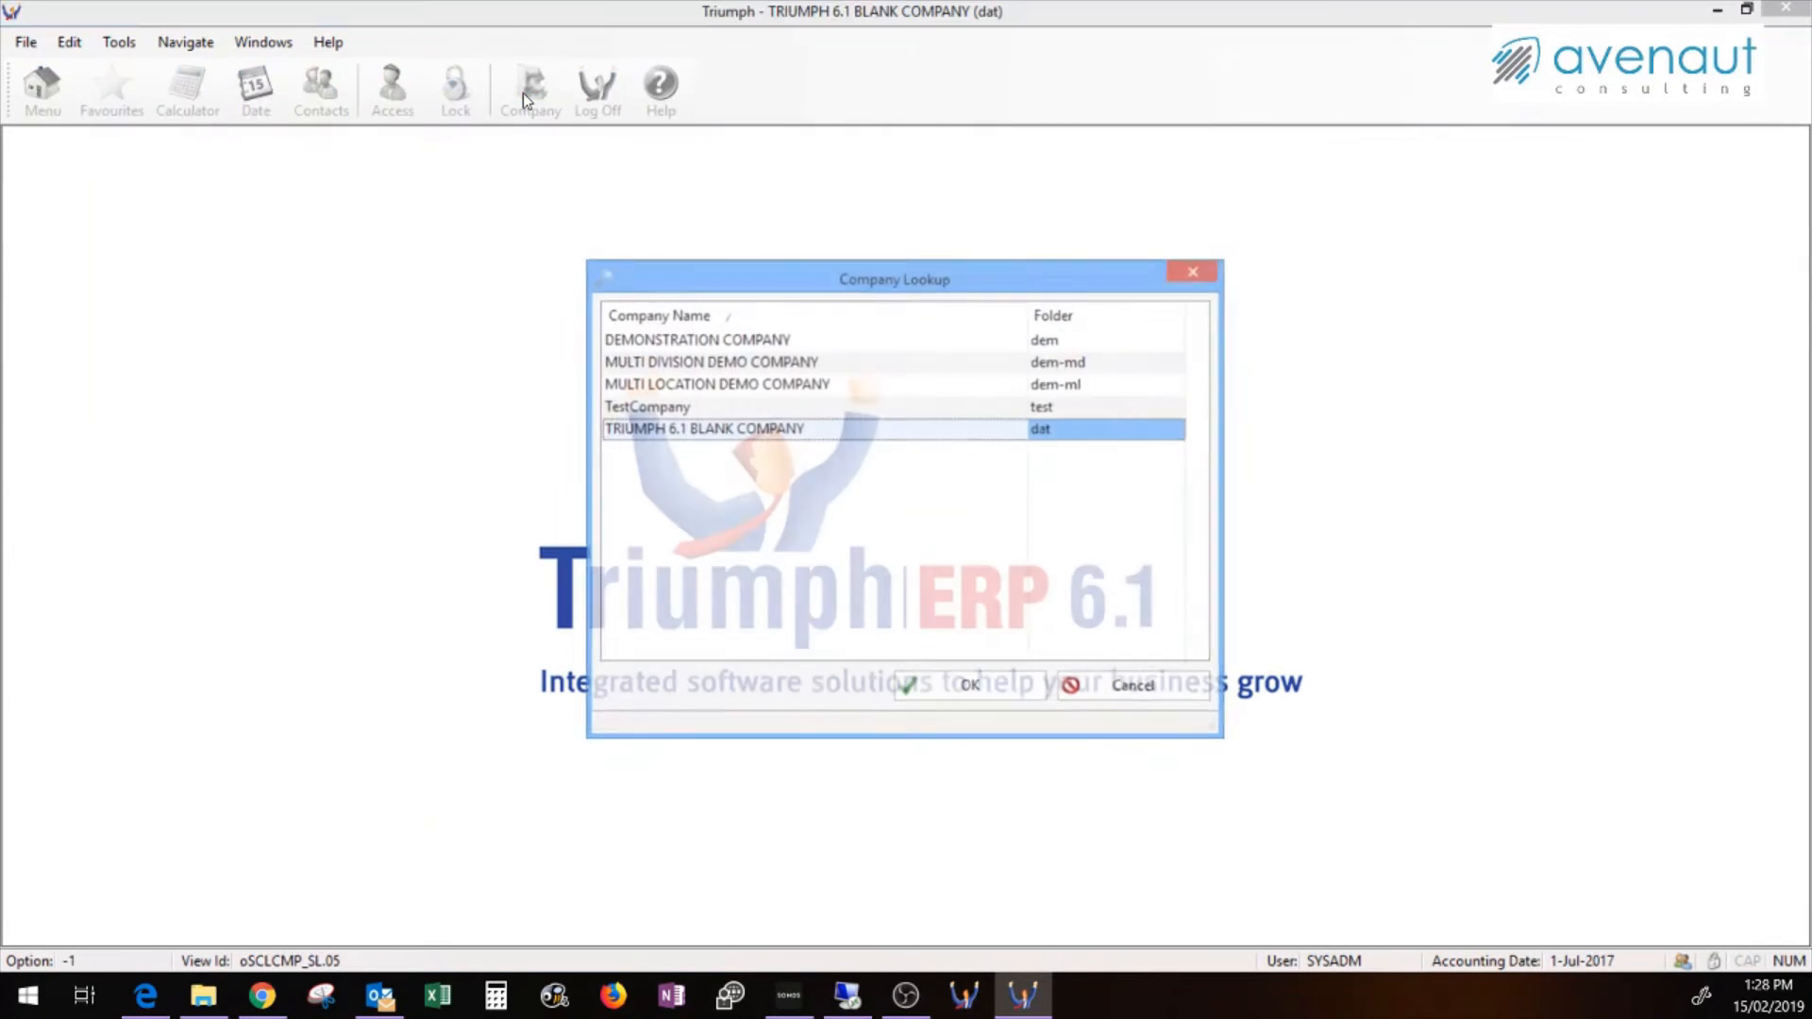
{"action": "left_click", "coordinate": [1045, 413]}
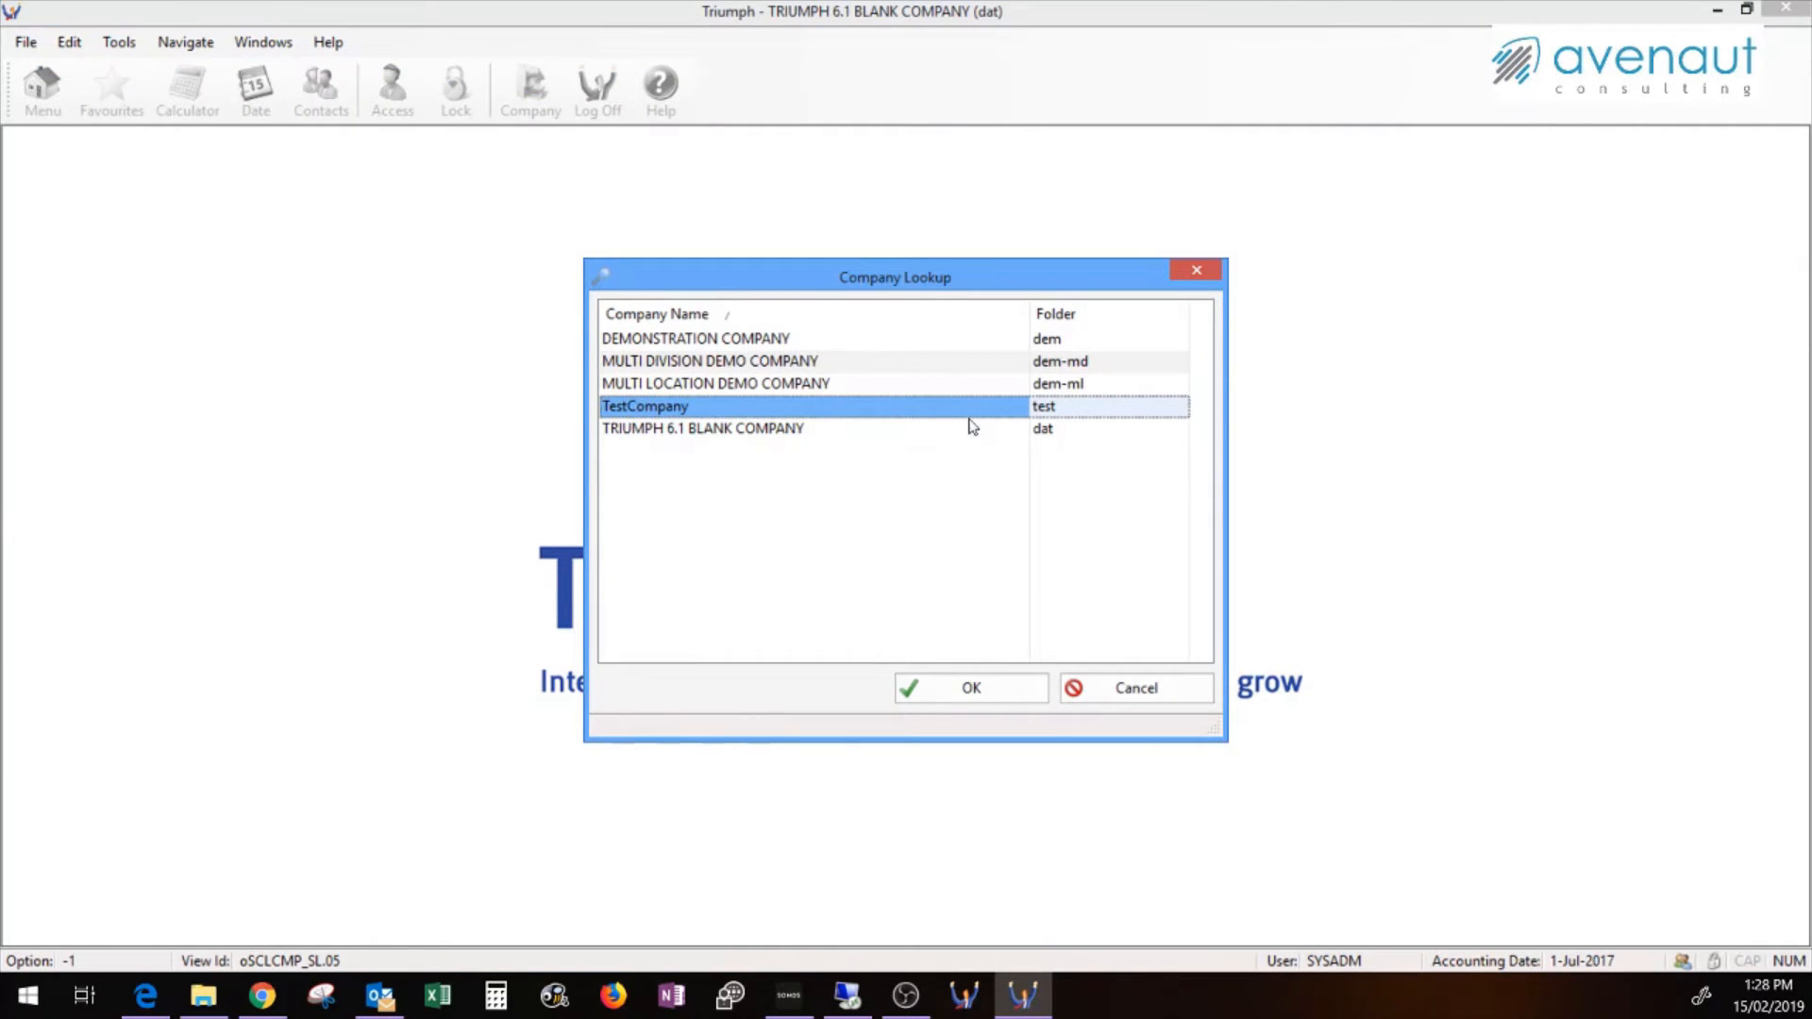
{"action": "left_click", "coordinate": [1117, 690]}
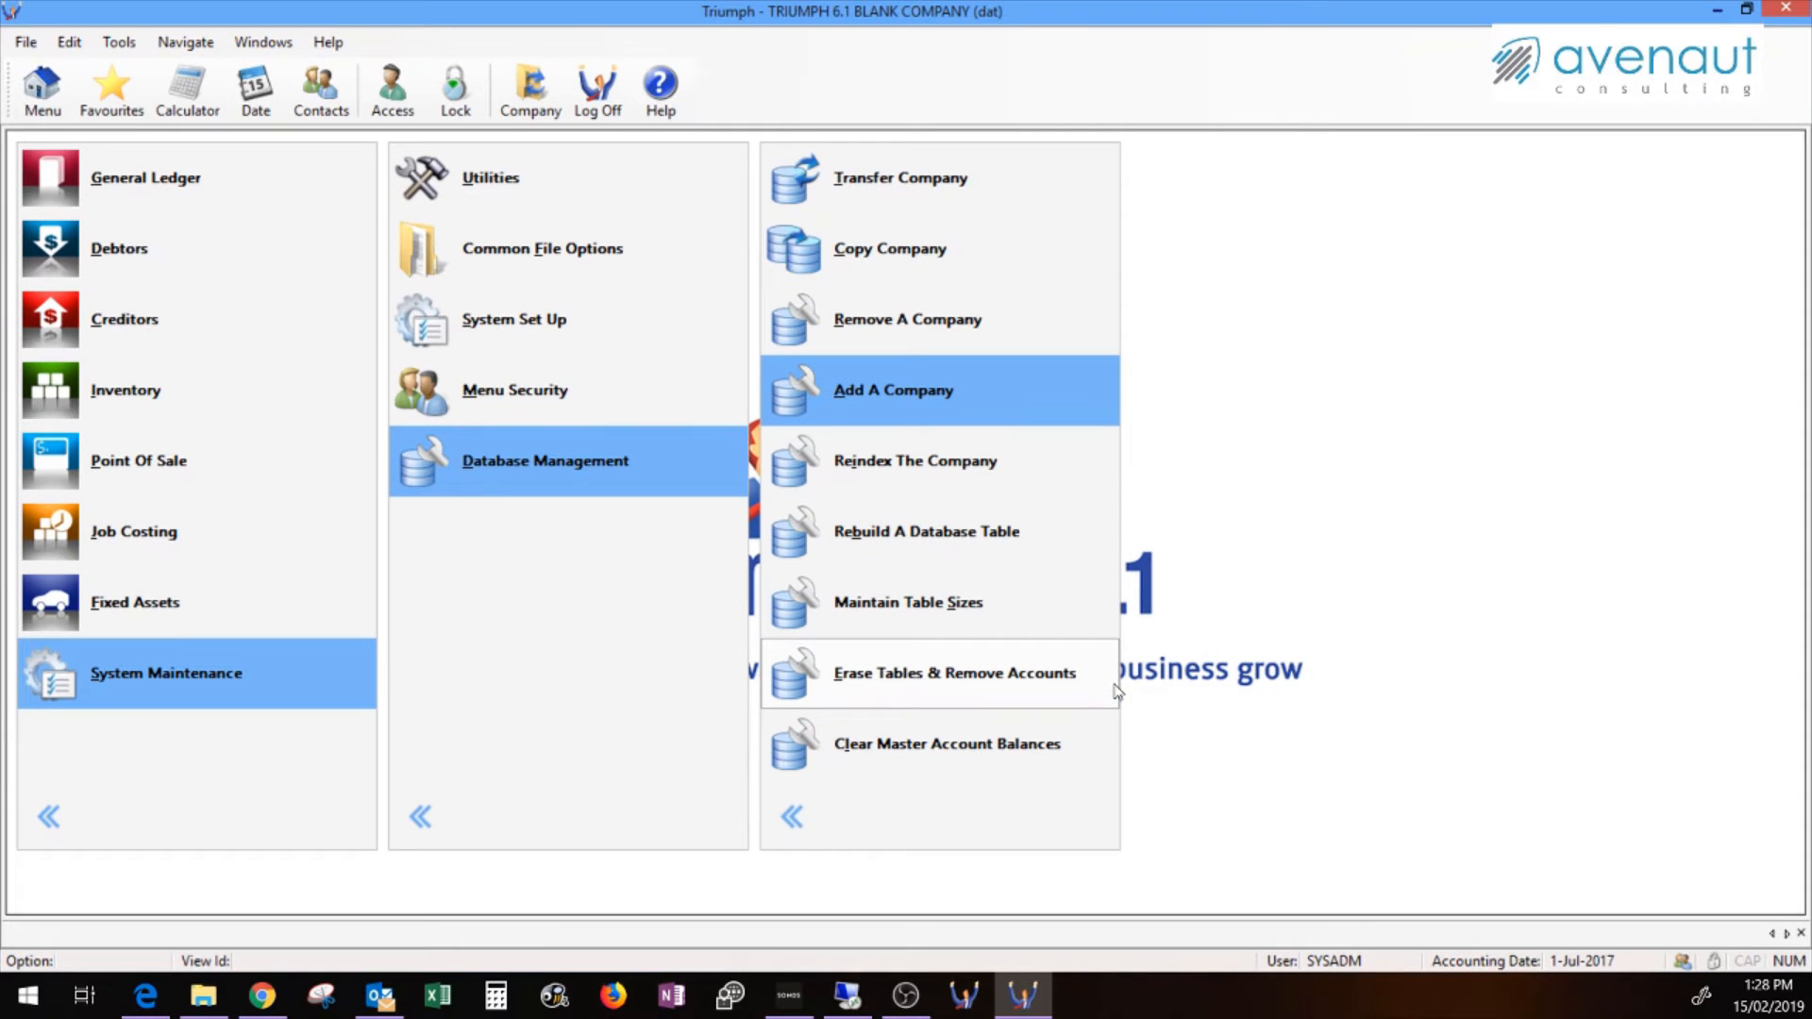
{"action": "left_click", "coordinate": [1787, 12]}
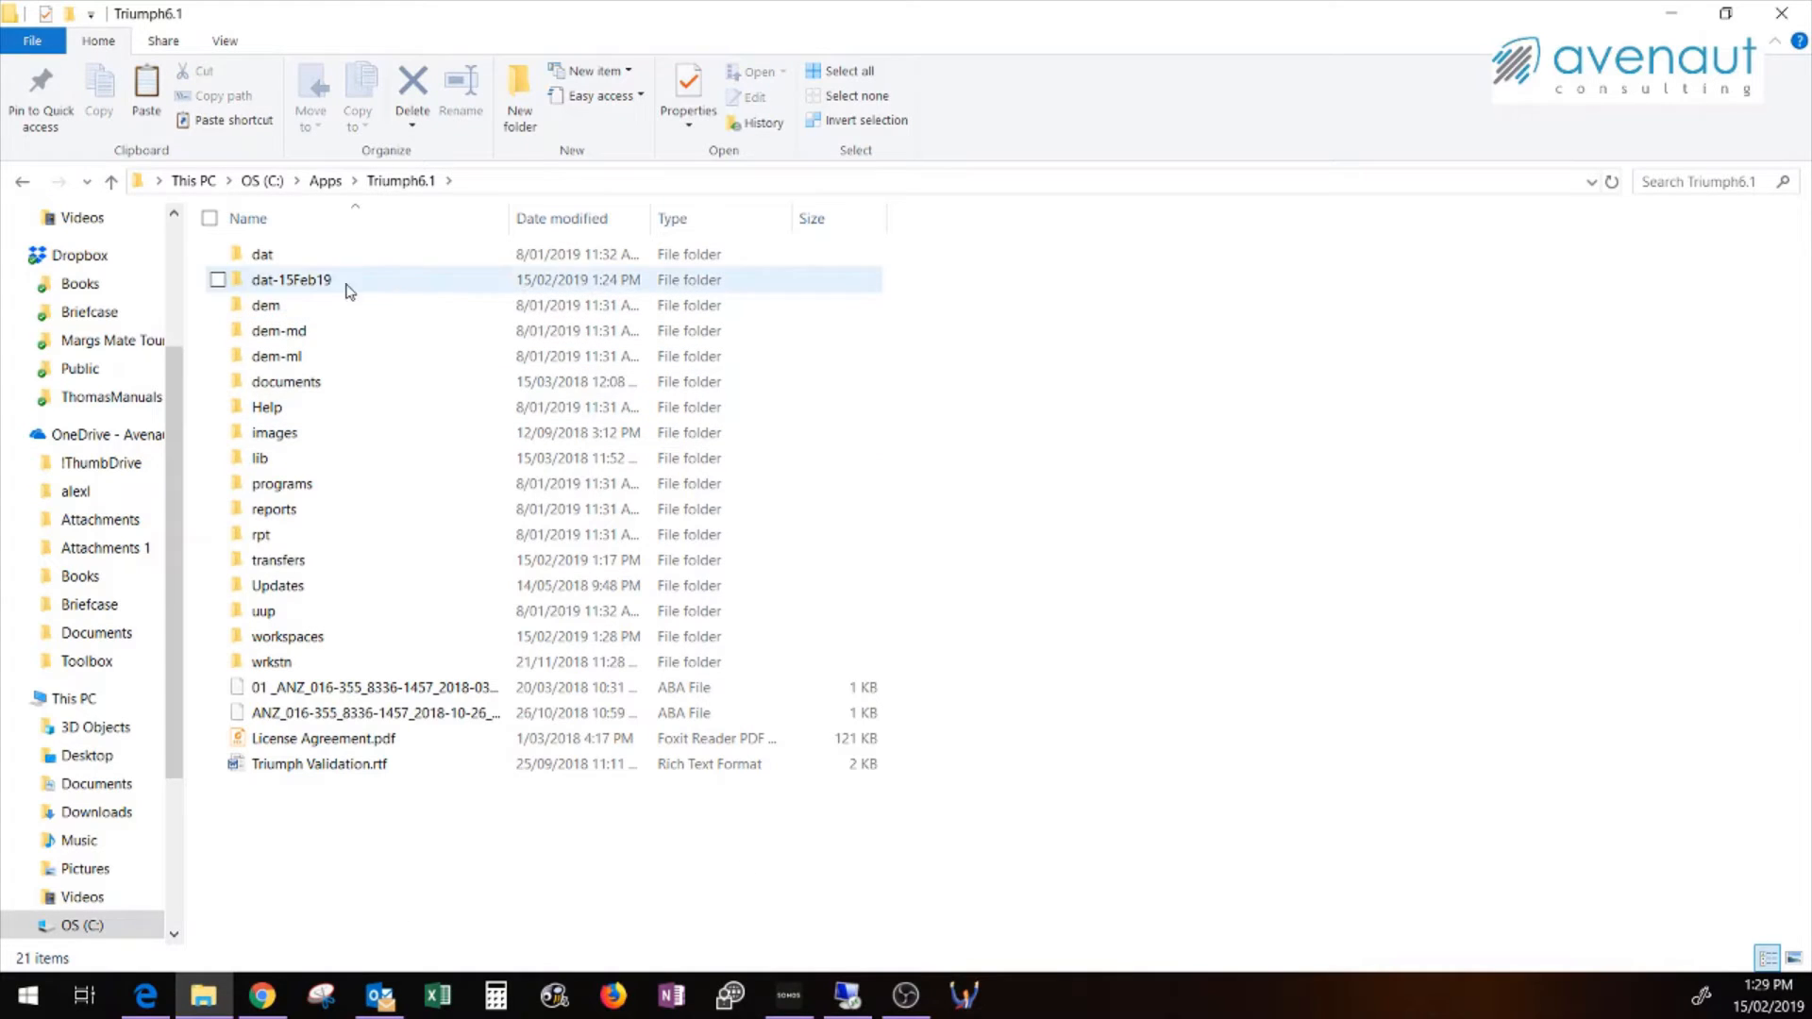
Select the dat-15Feb19 folder and cancel the pending Triumph log-on window
{"action": "left_click", "coordinate": [290, 277]}
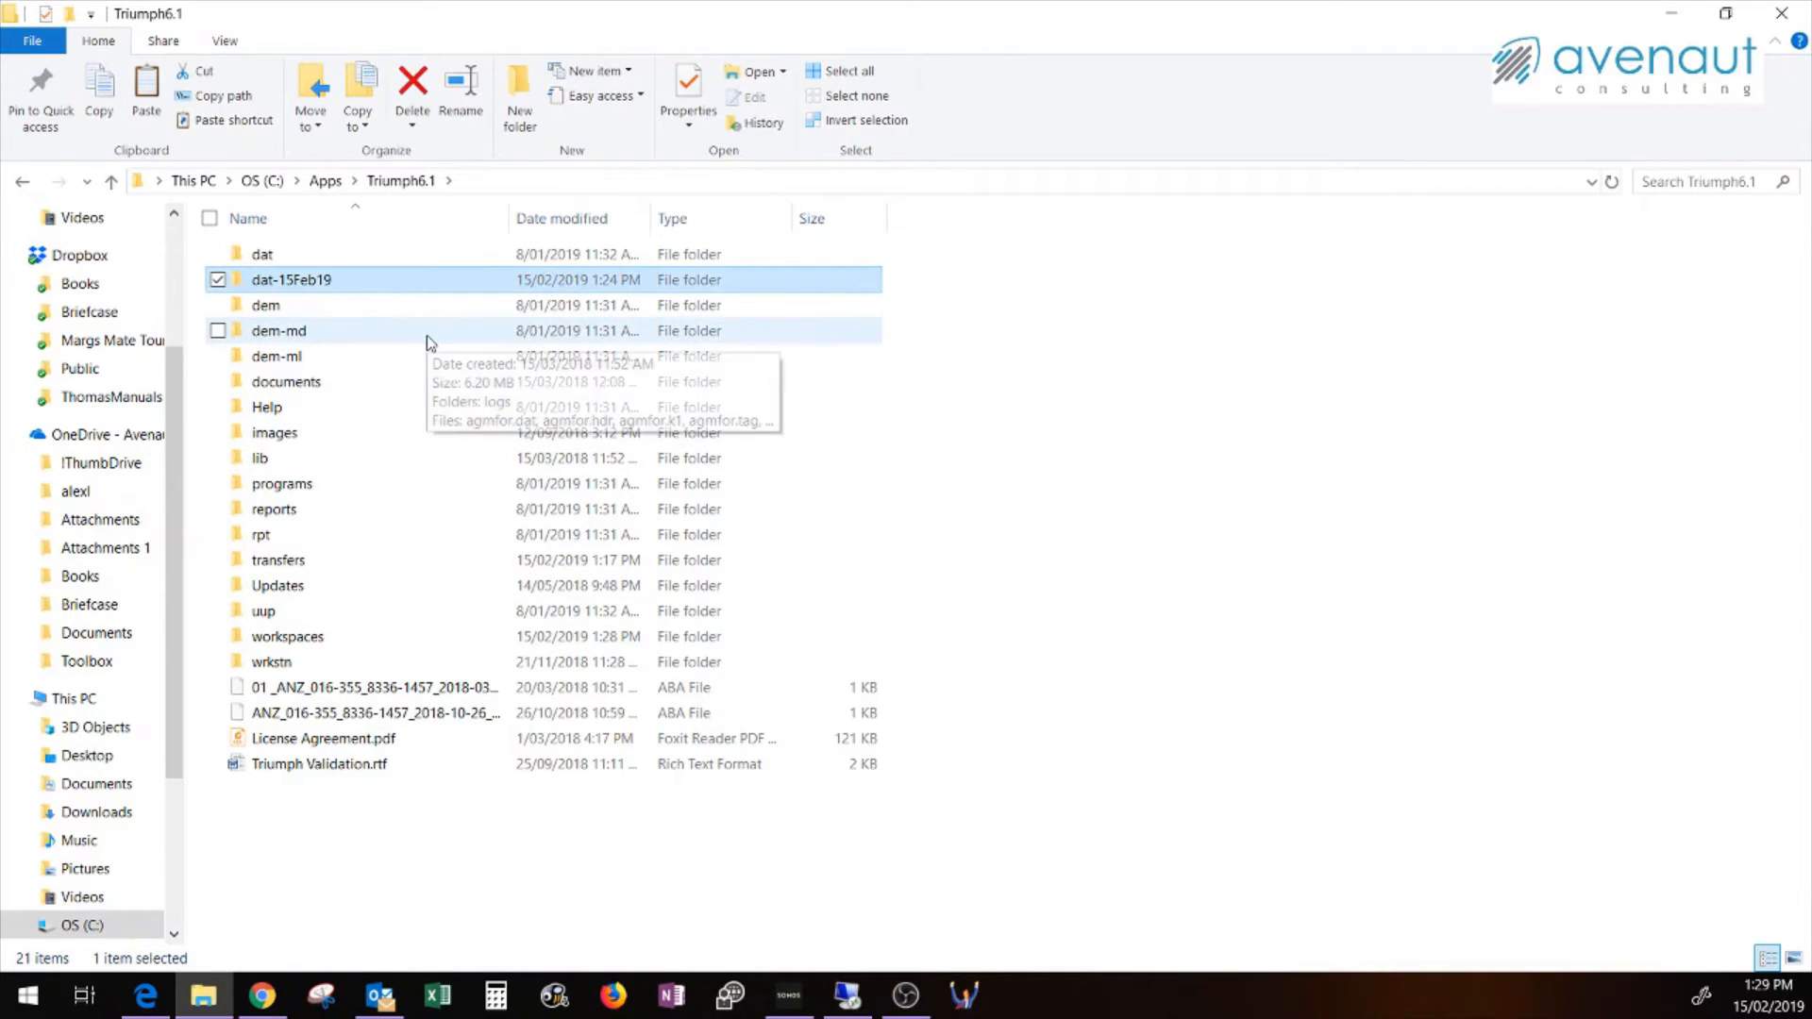
{"action": "left_click", "coordinate": [964, 995]}
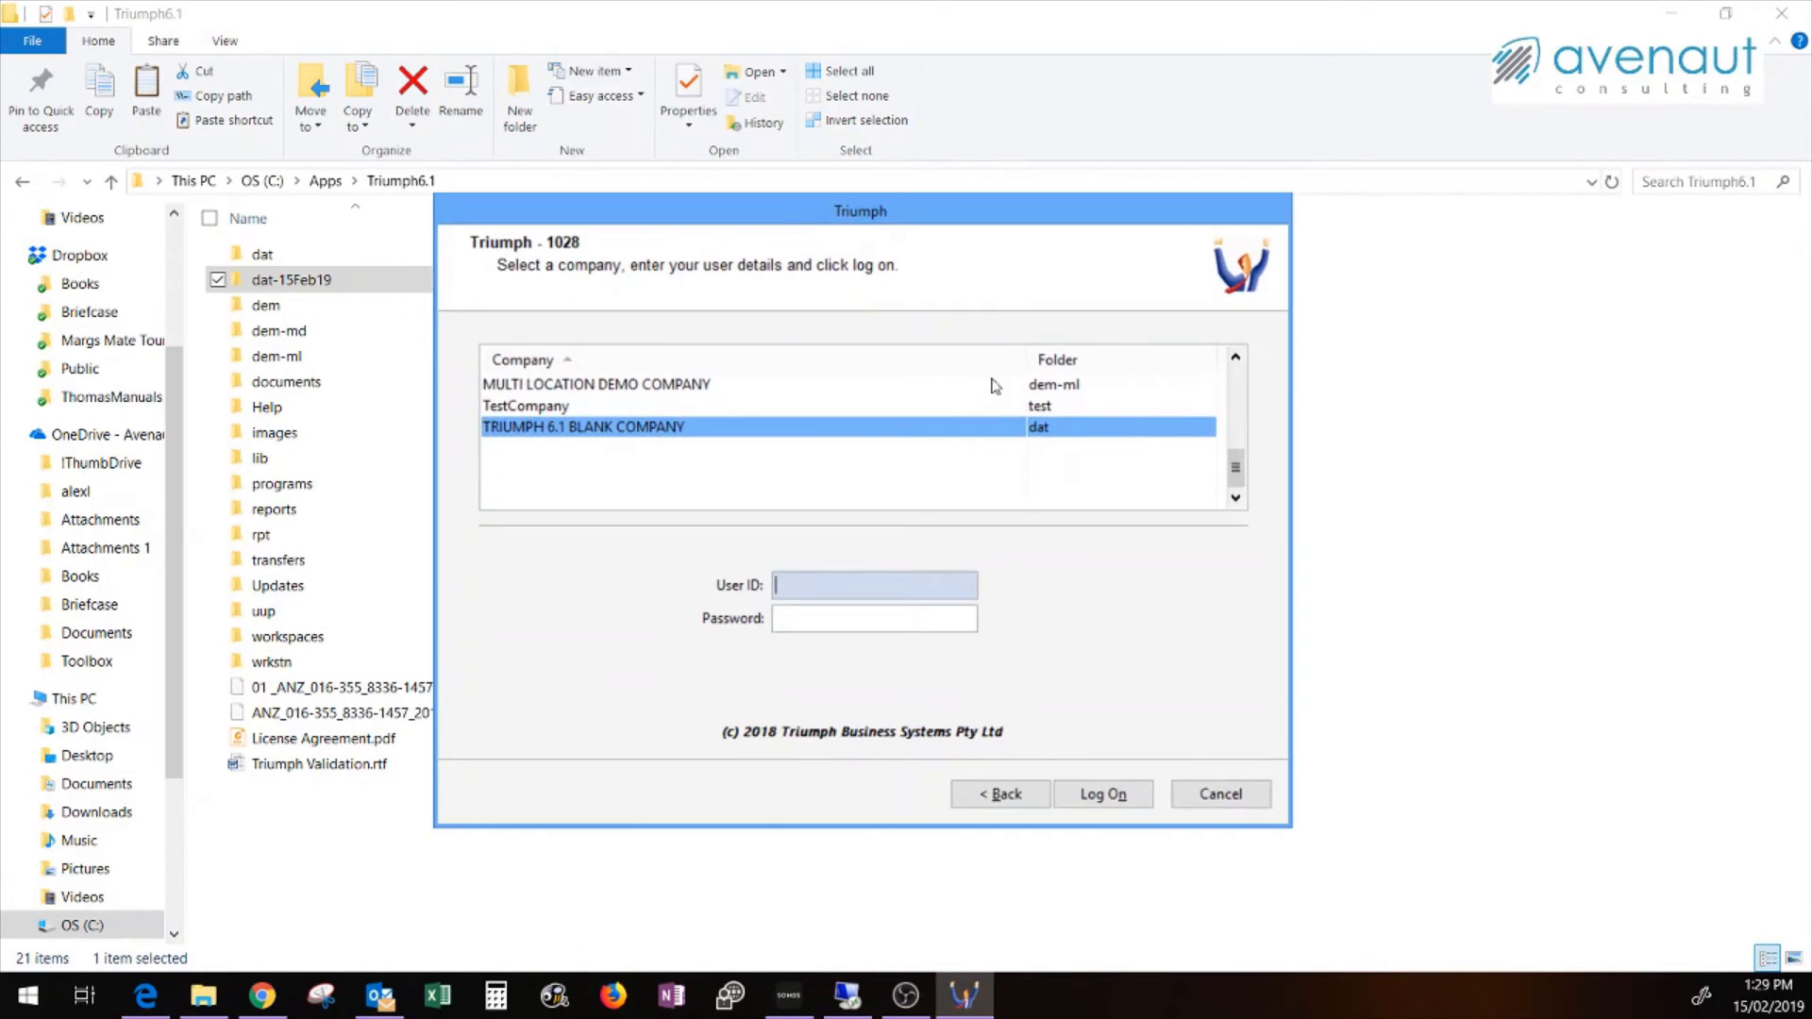
{"action": "left_click", "coordinate": [1223, 795]}
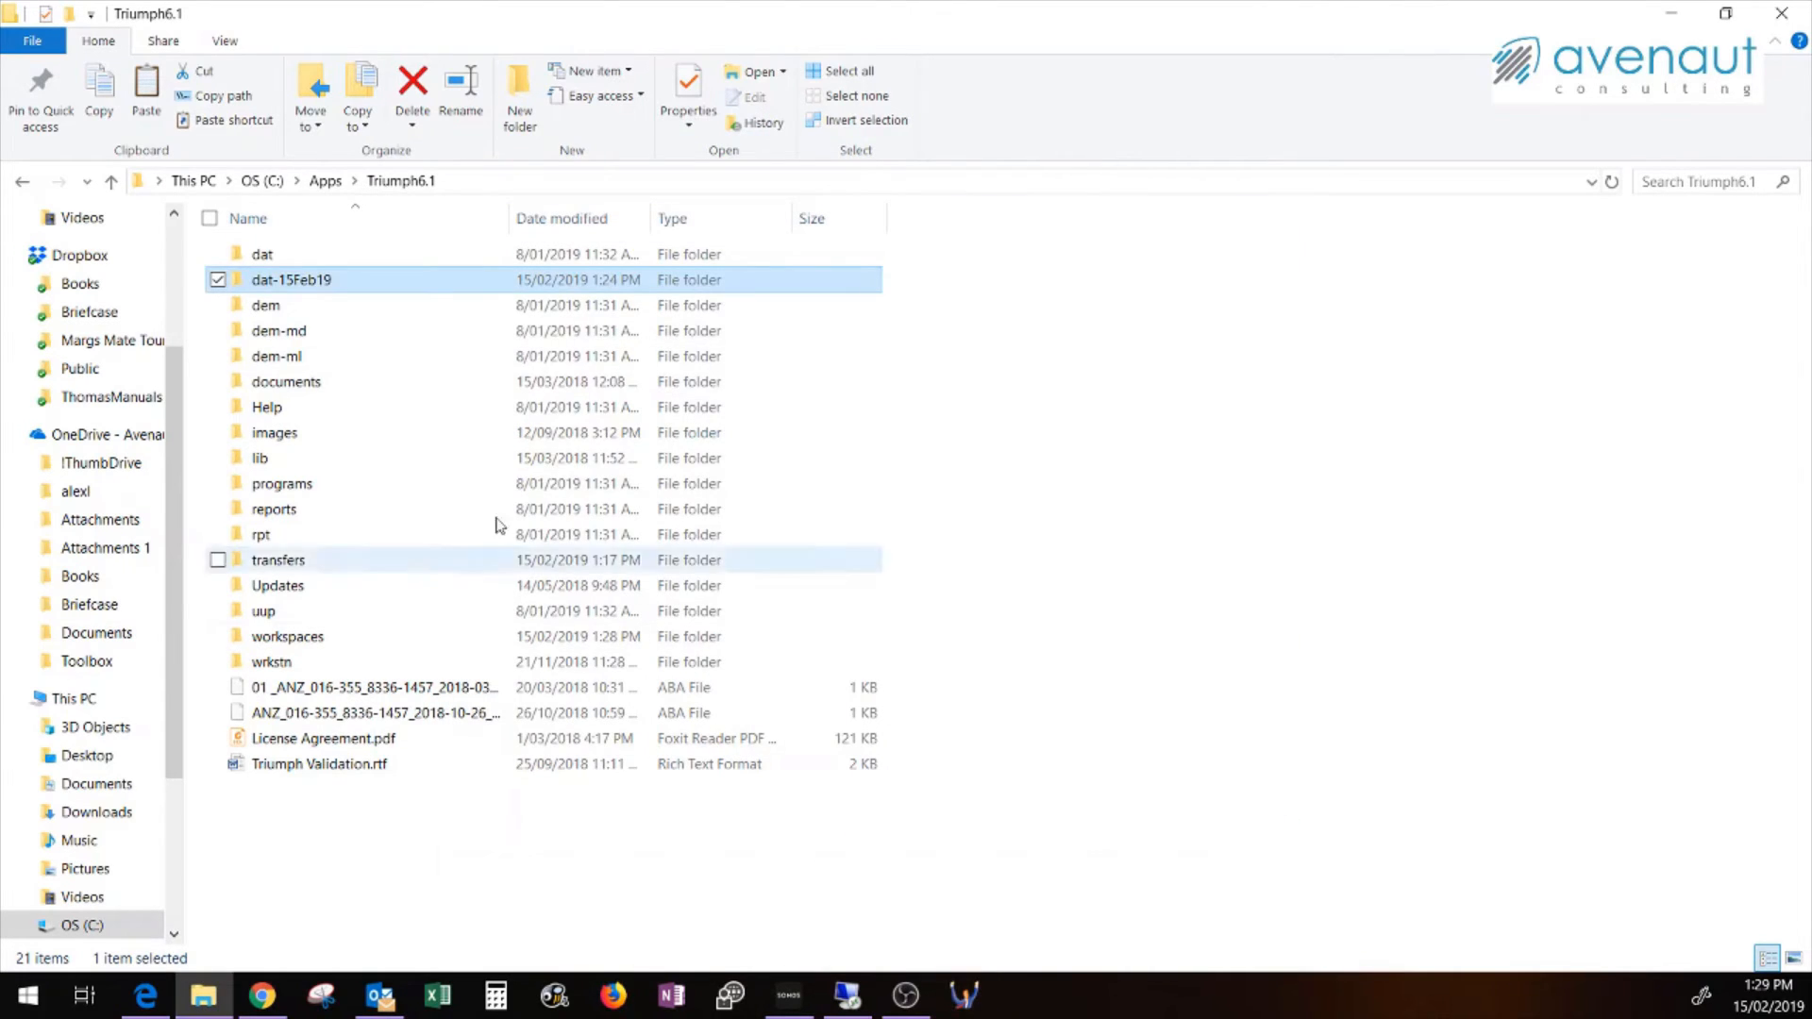
Rename the dat-15Feb19 folder to test and close the Triumph6.1 folder window
{"action": "left_click", "coordinate": [358, 283]}
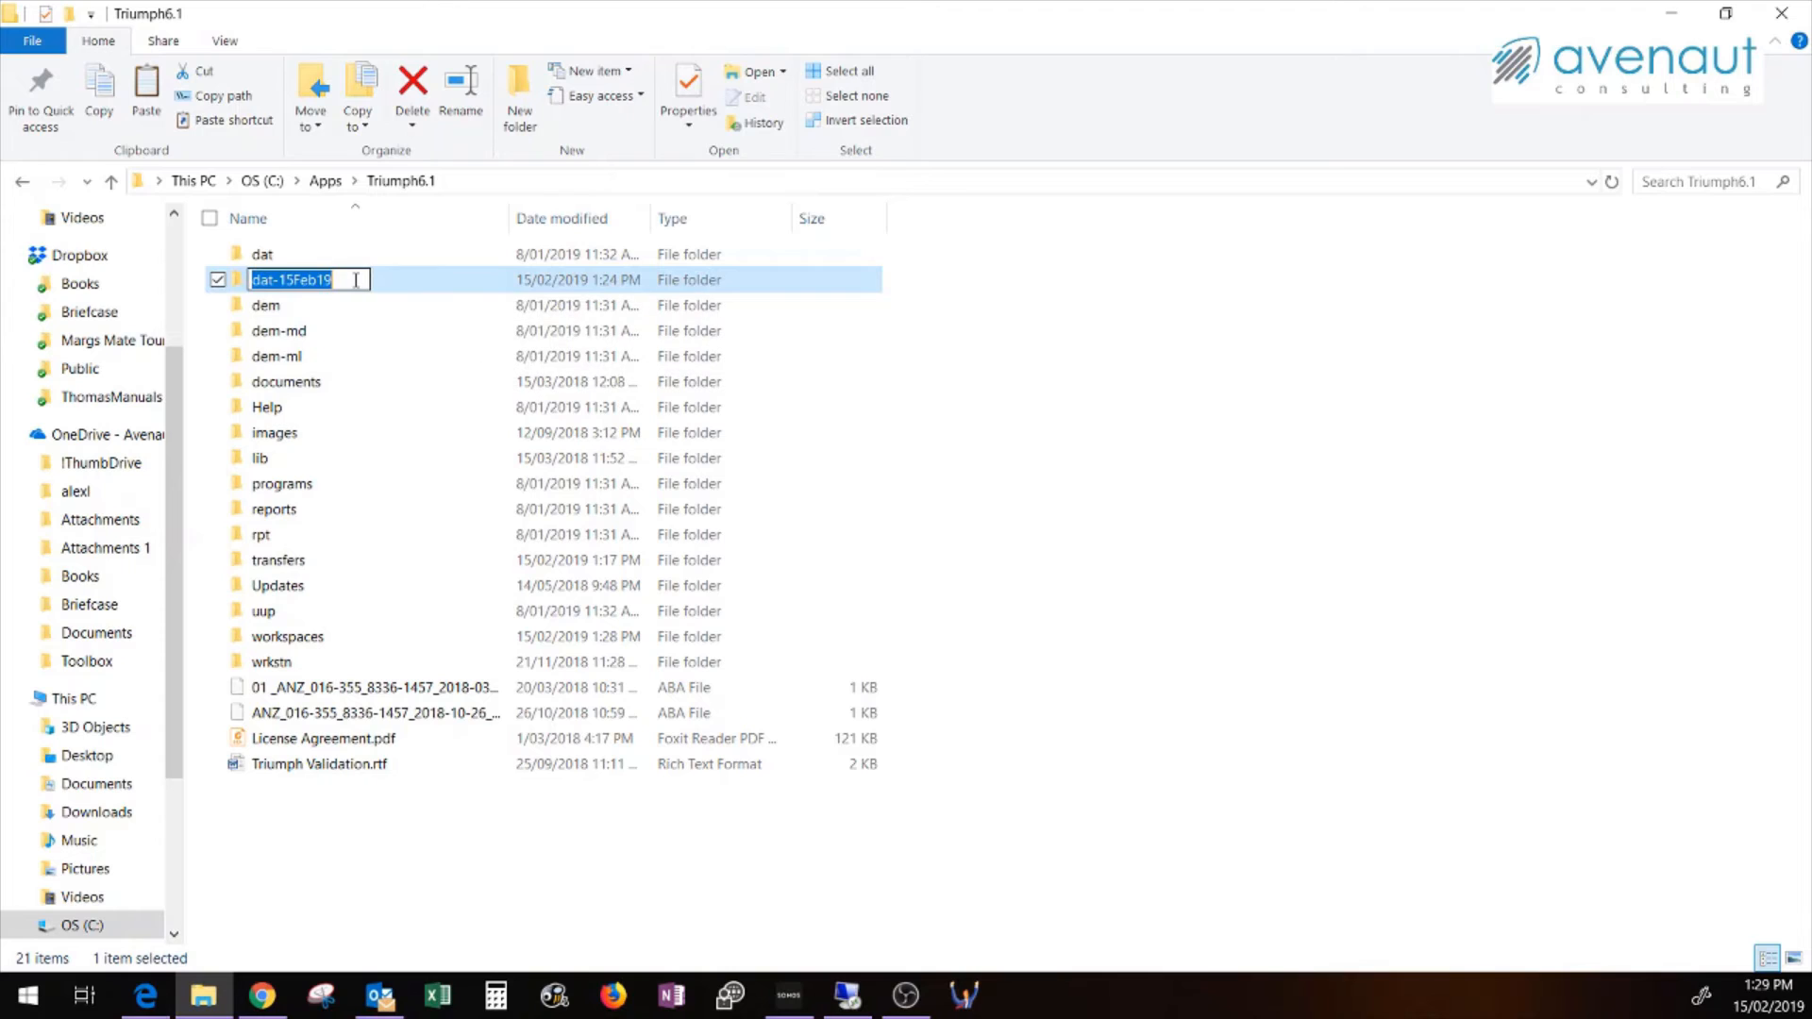
{"action": "type", "text": "test"}
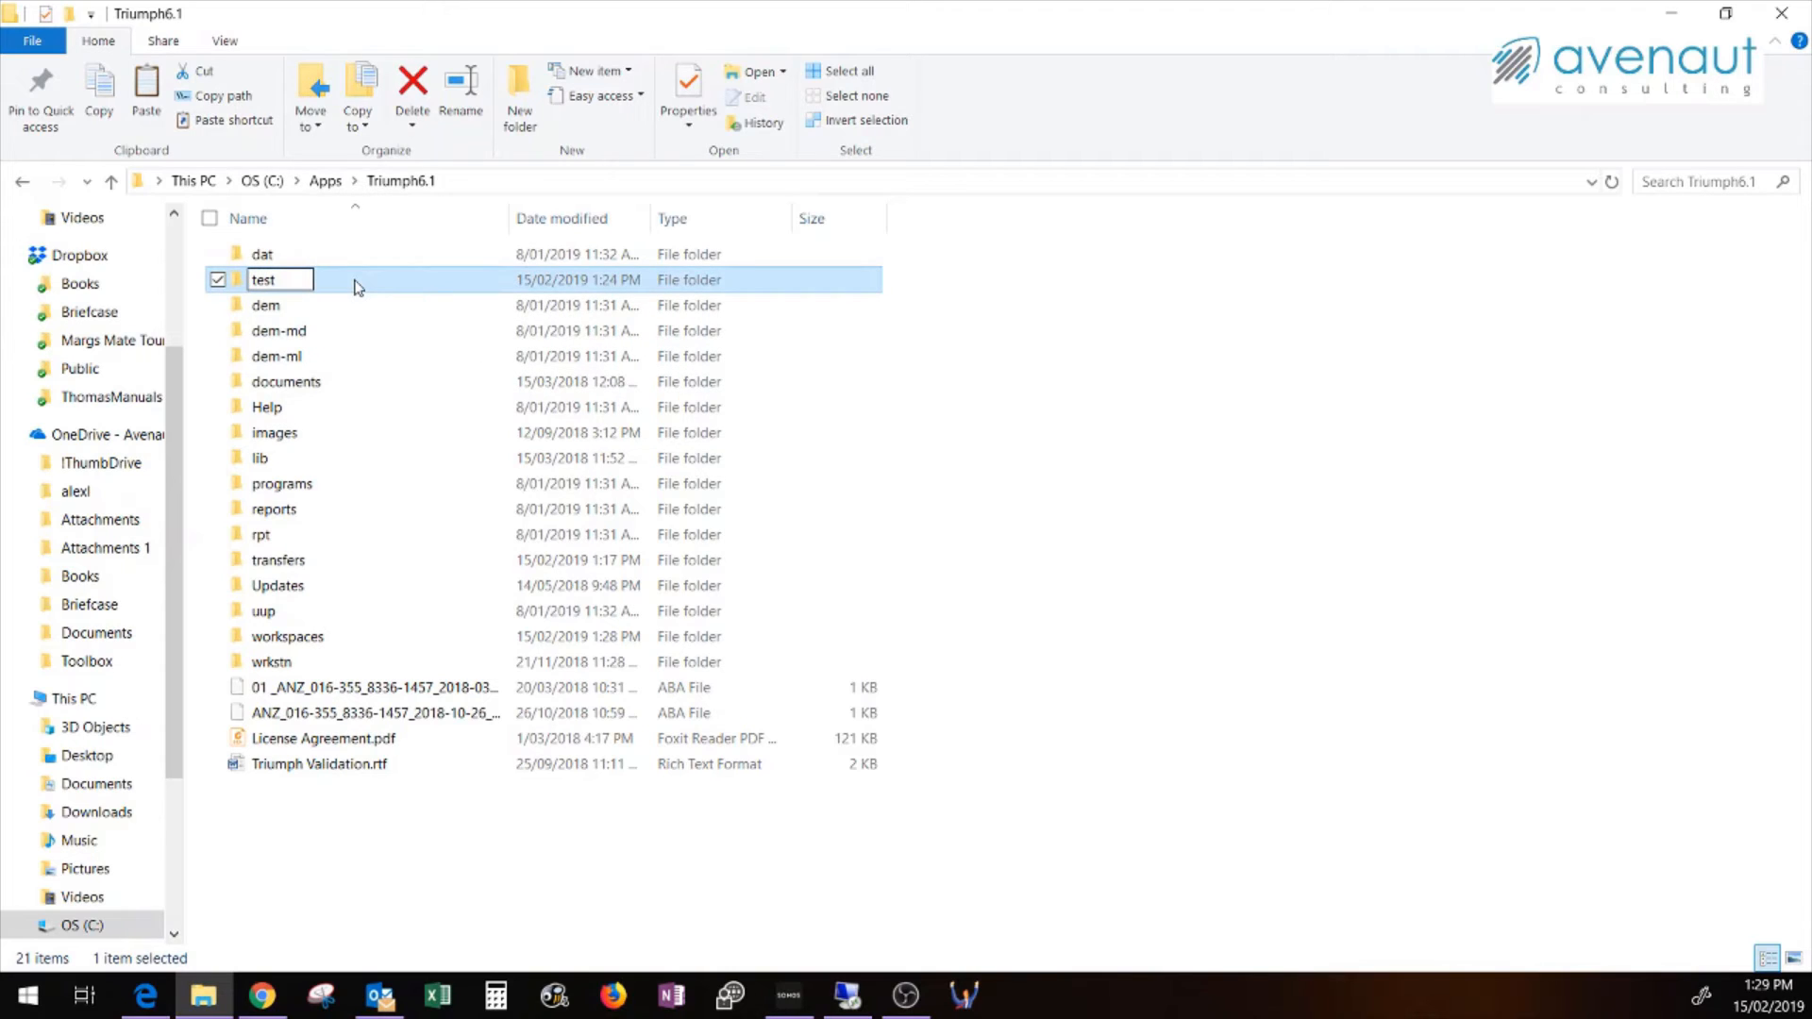
{"action": "left_click", "coordinate": [478, 871]}
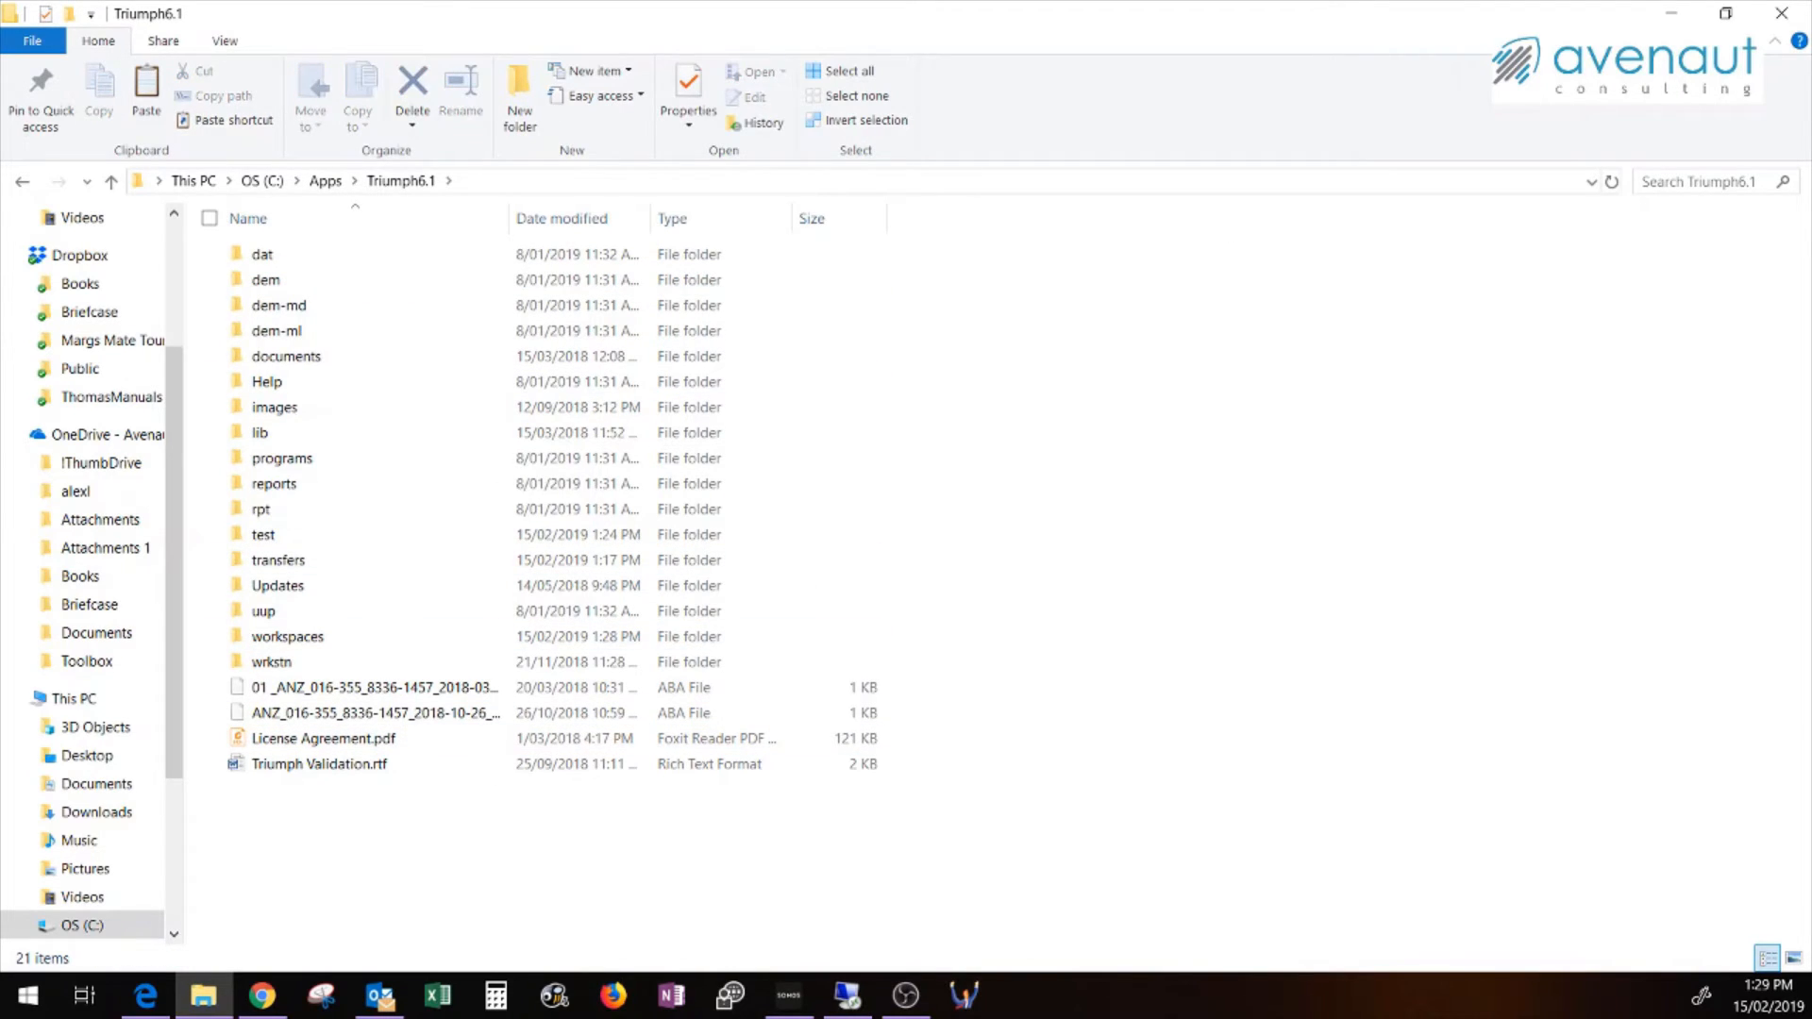
{"action": "left_click", "coordinate": [1782, 13]}
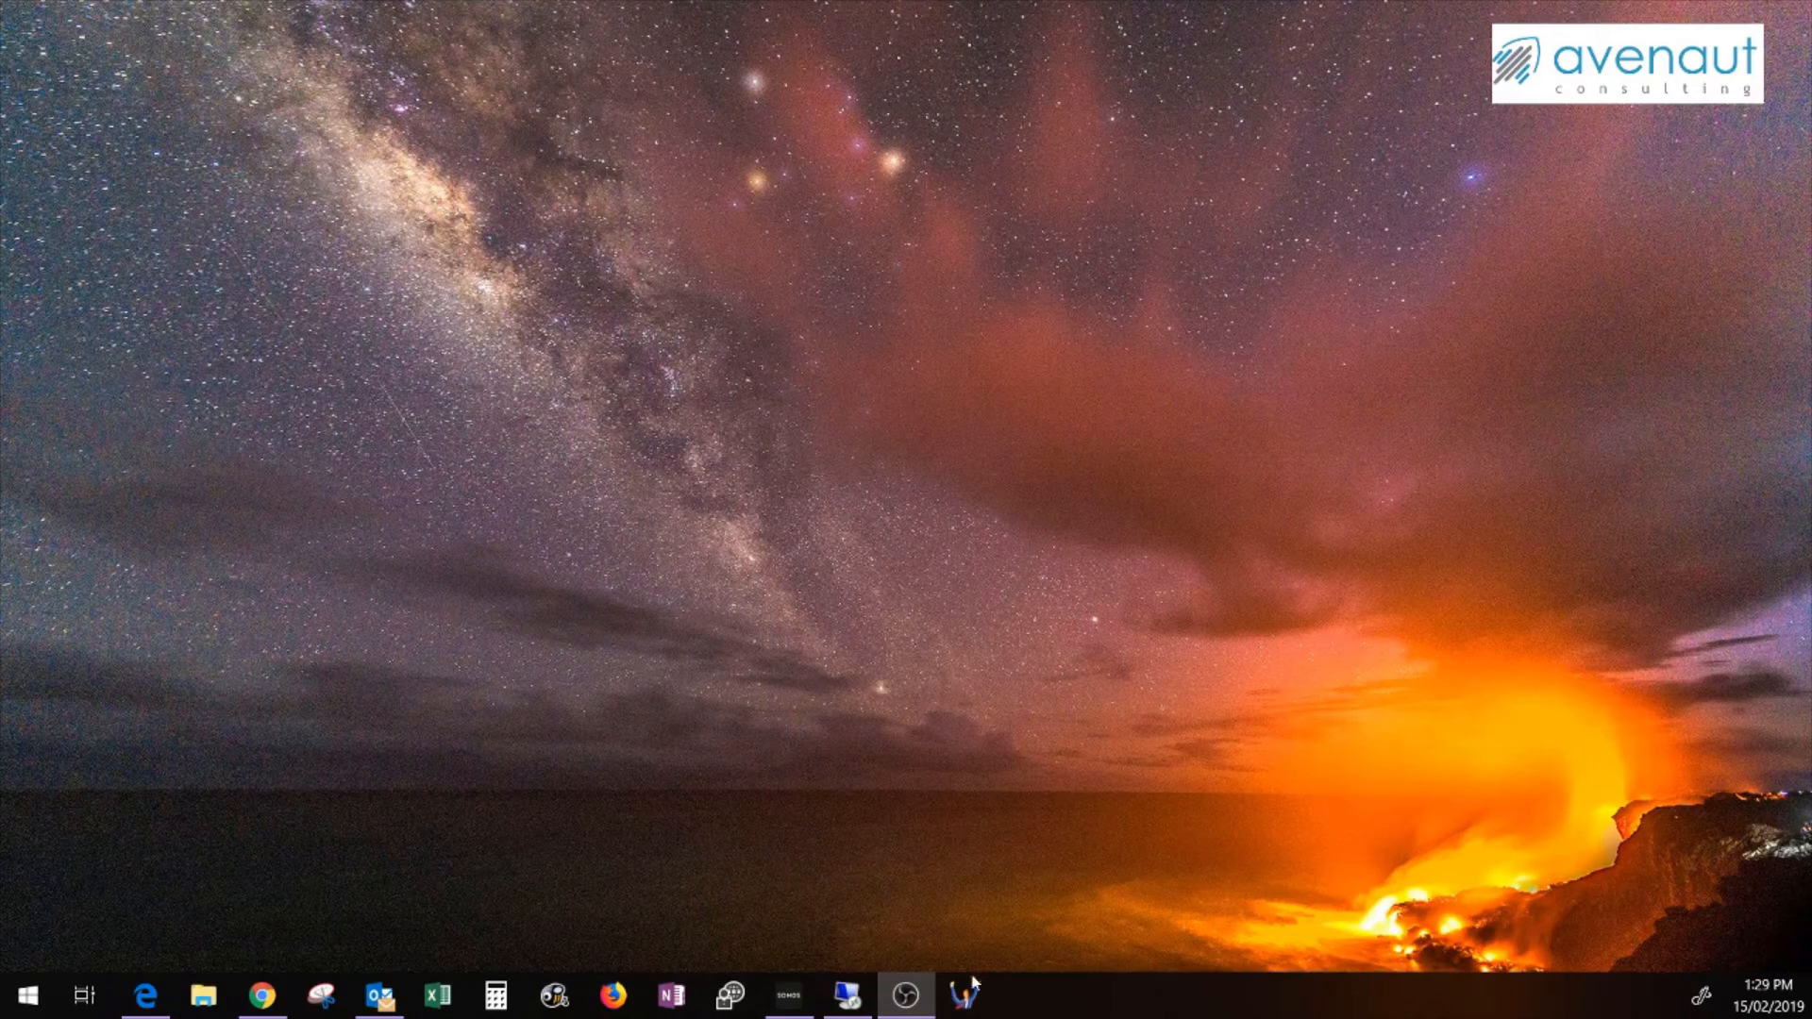
Launch Triumph ERP and log on to TestCompany with user ID SYSADM
{"action": "left_click", "coordinate": [970, 997]}
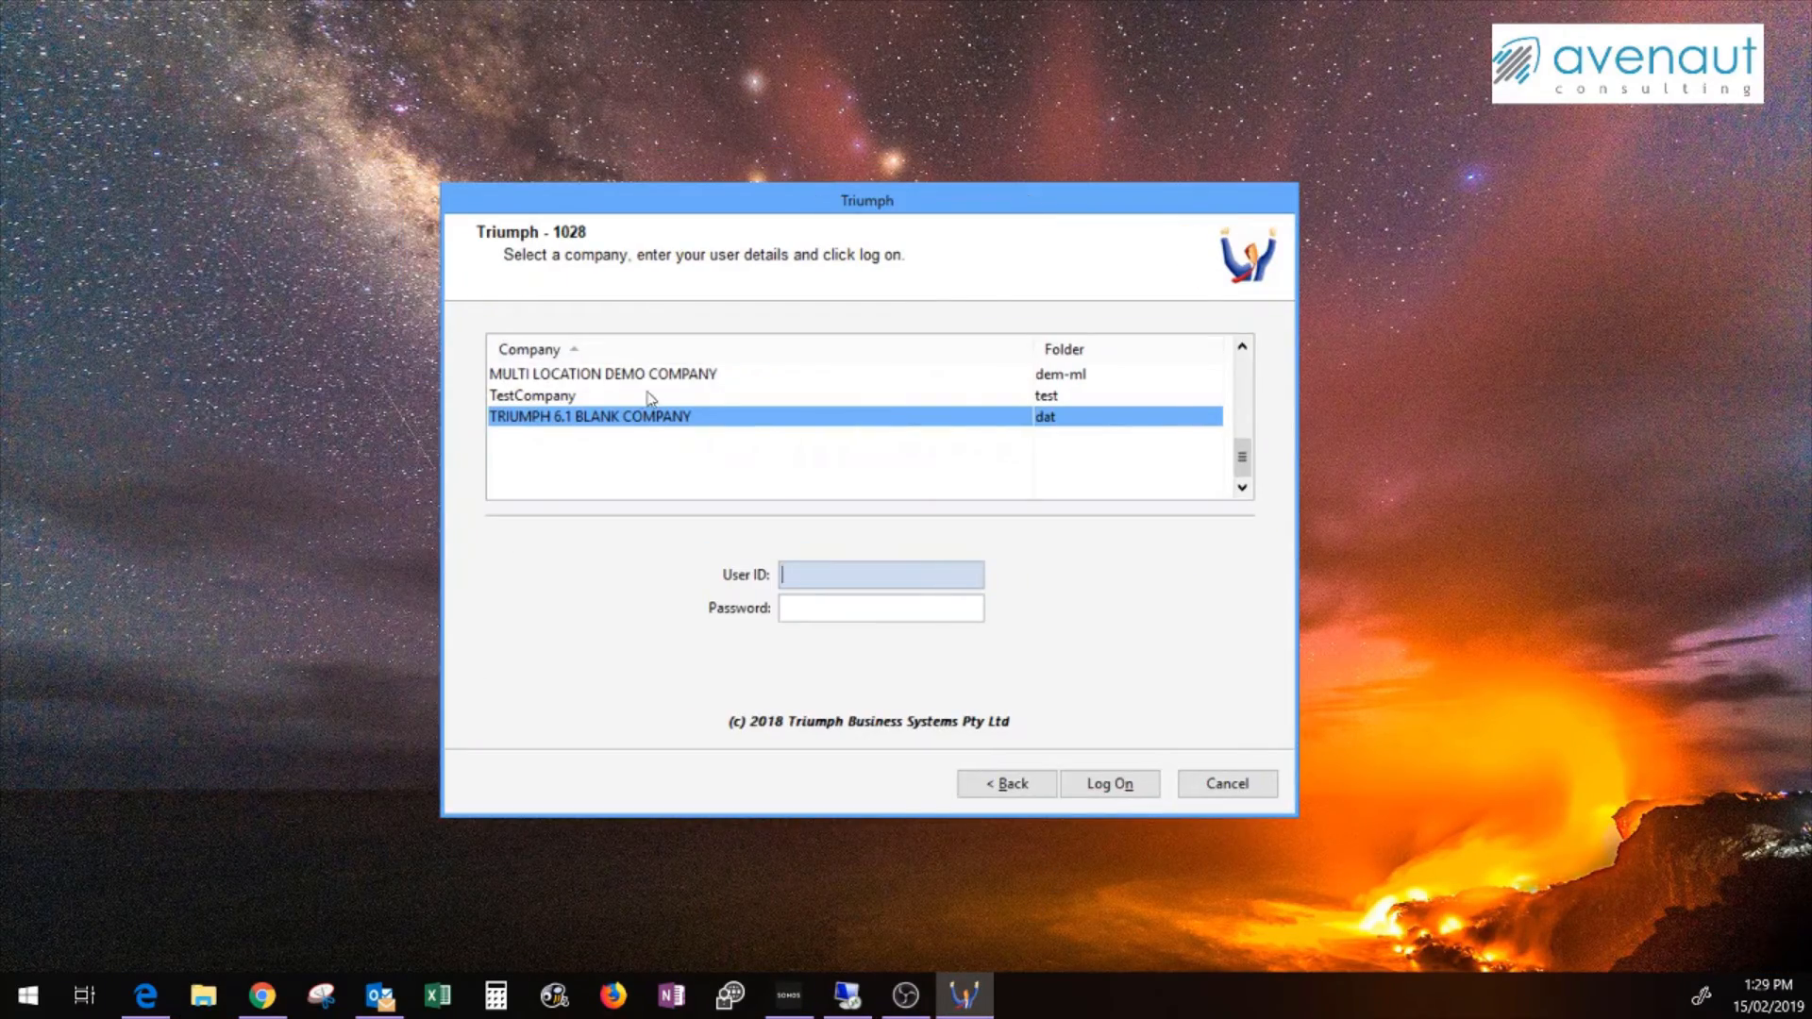
{"action": "left_click", "coordinate": [617, 397]}
{"action": "left_click", "coordinate": [799, 573]}
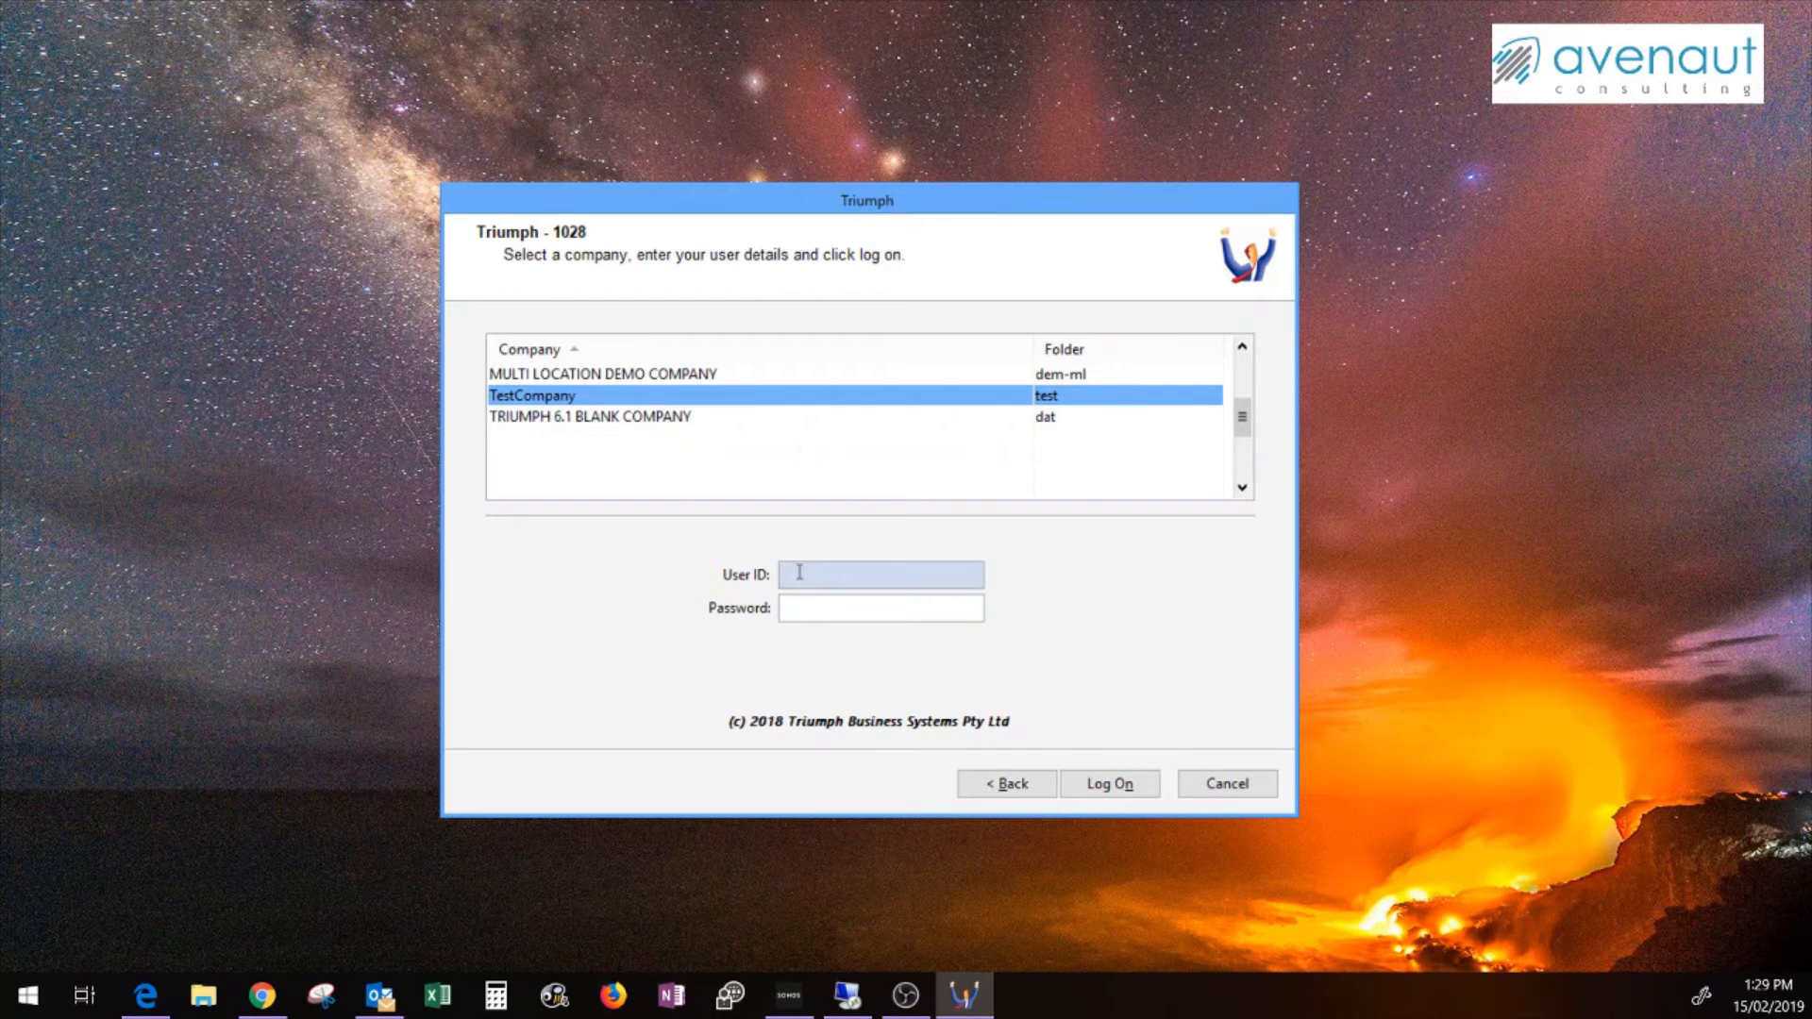
{"action": "type", "text": "SYSADM"}
{"action": "key", "text": "Tab"}
{"action": "key", "text": "Tab"}
{"action": "key", "text": "Return"}
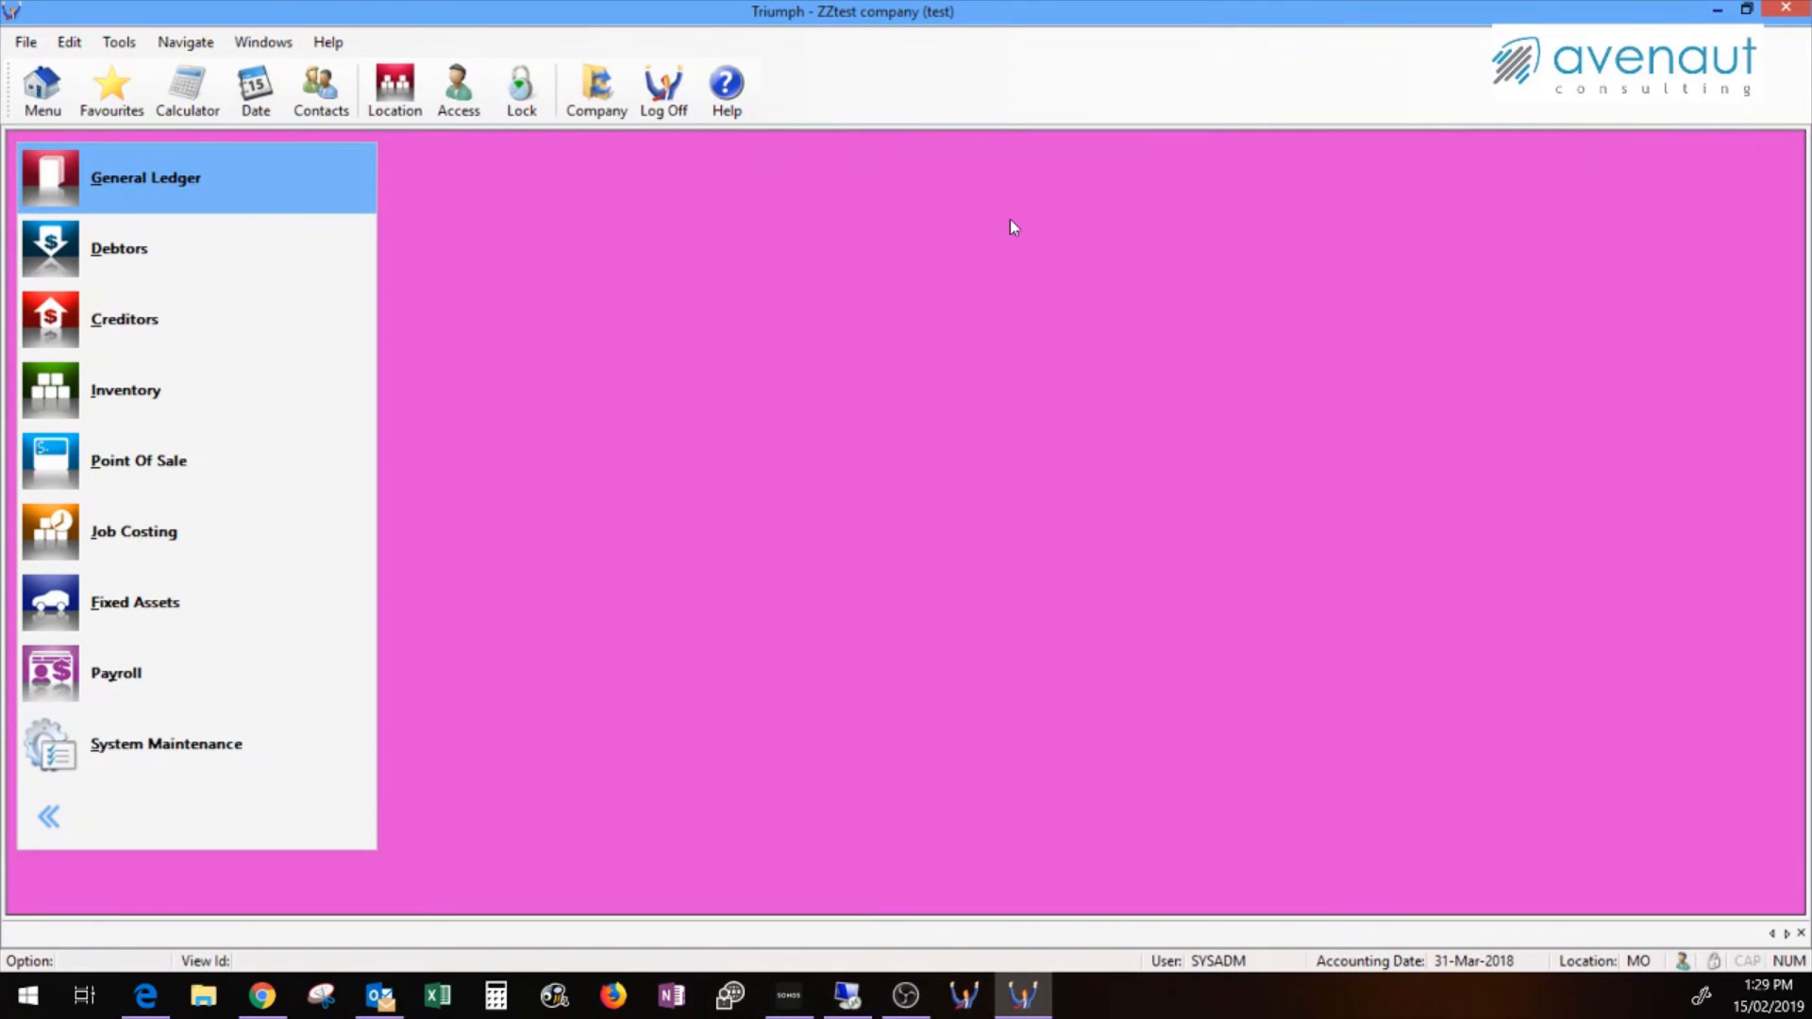
Check the company name in System Control Maintenance, then close that window
{"action": "left_click", "coordinate": [92, 751]}
{"action": "left_click", "coordinate": [486, 348]}
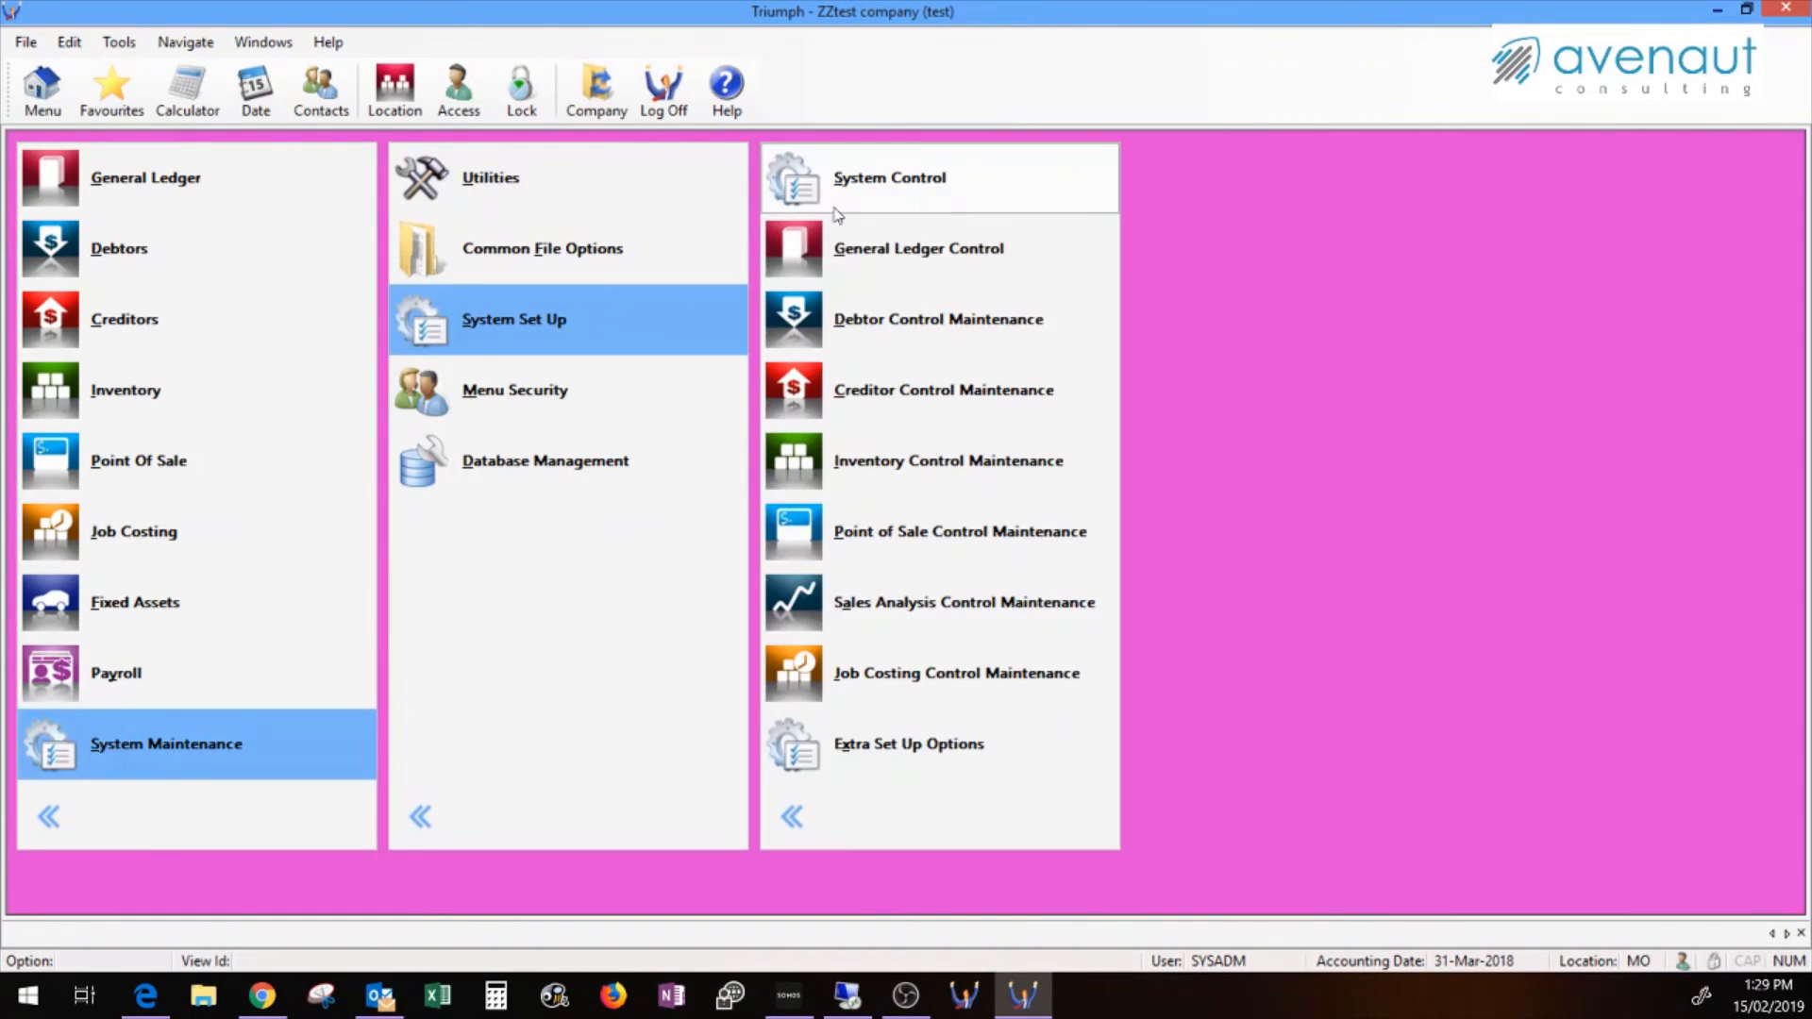
{"action": "left_click", "coordinate": [1029, 199]}
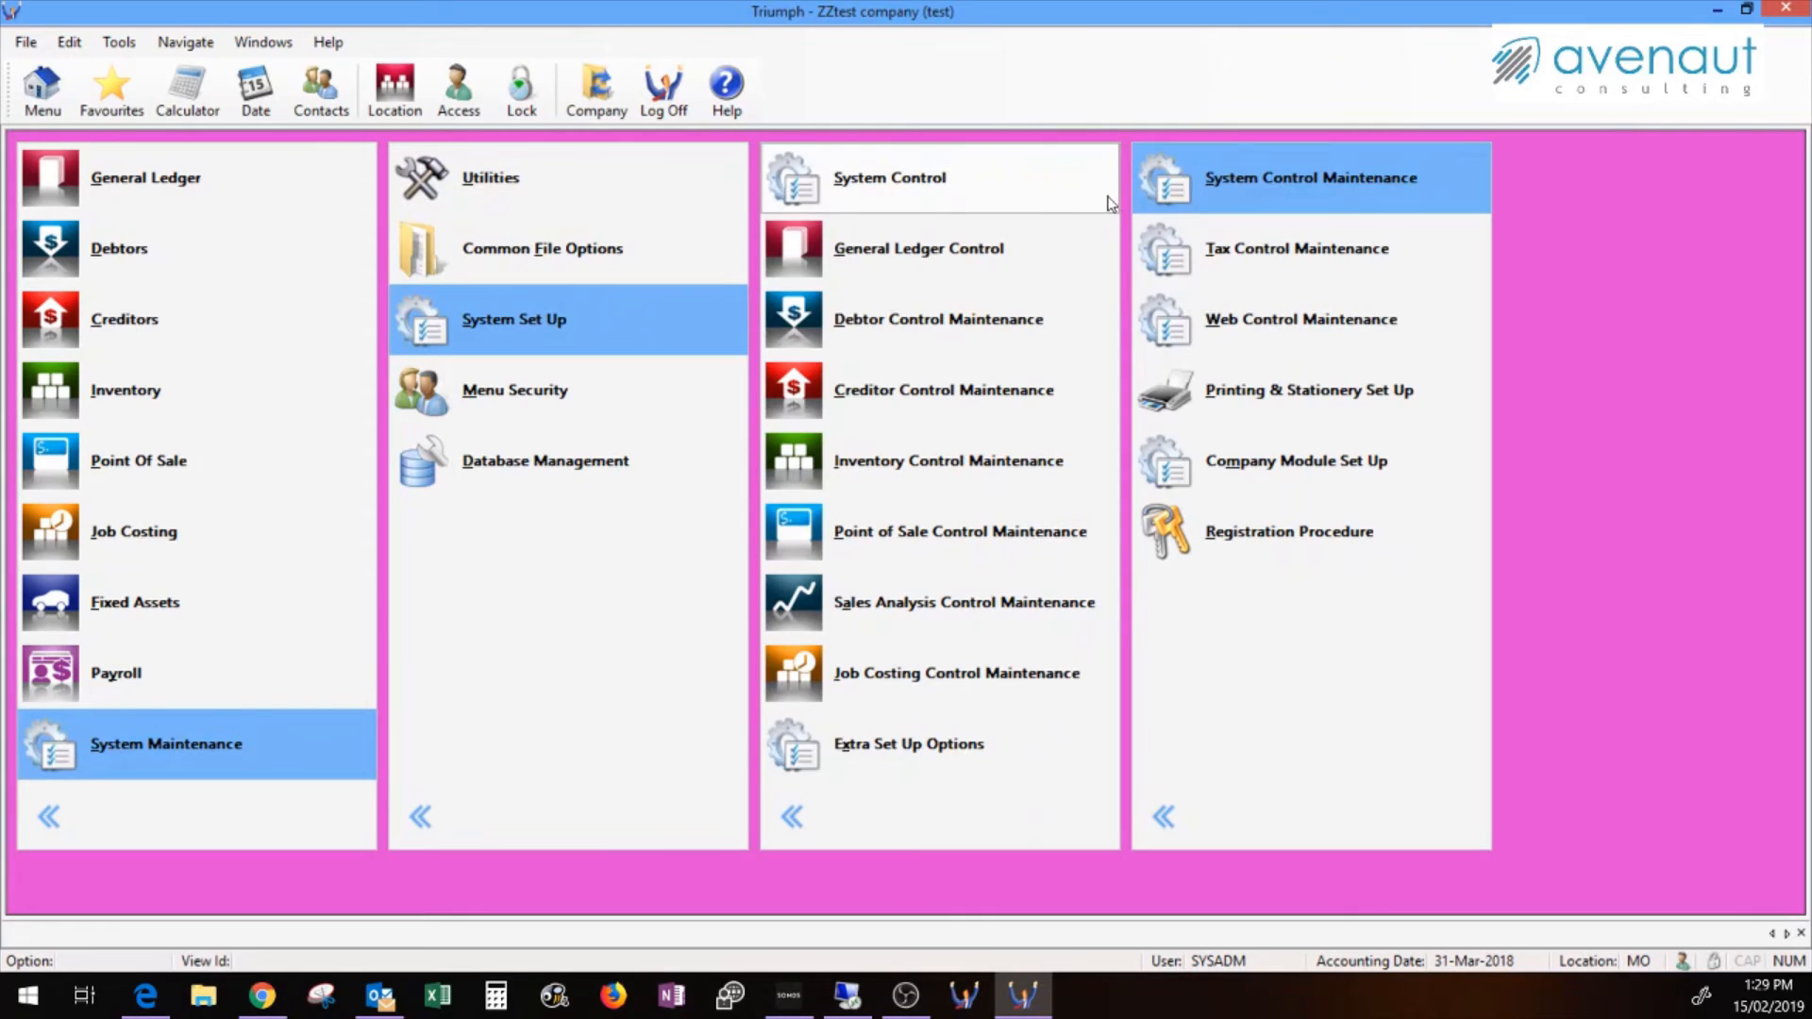
{"action": "left_click", "coordinate": [1211, 190]}
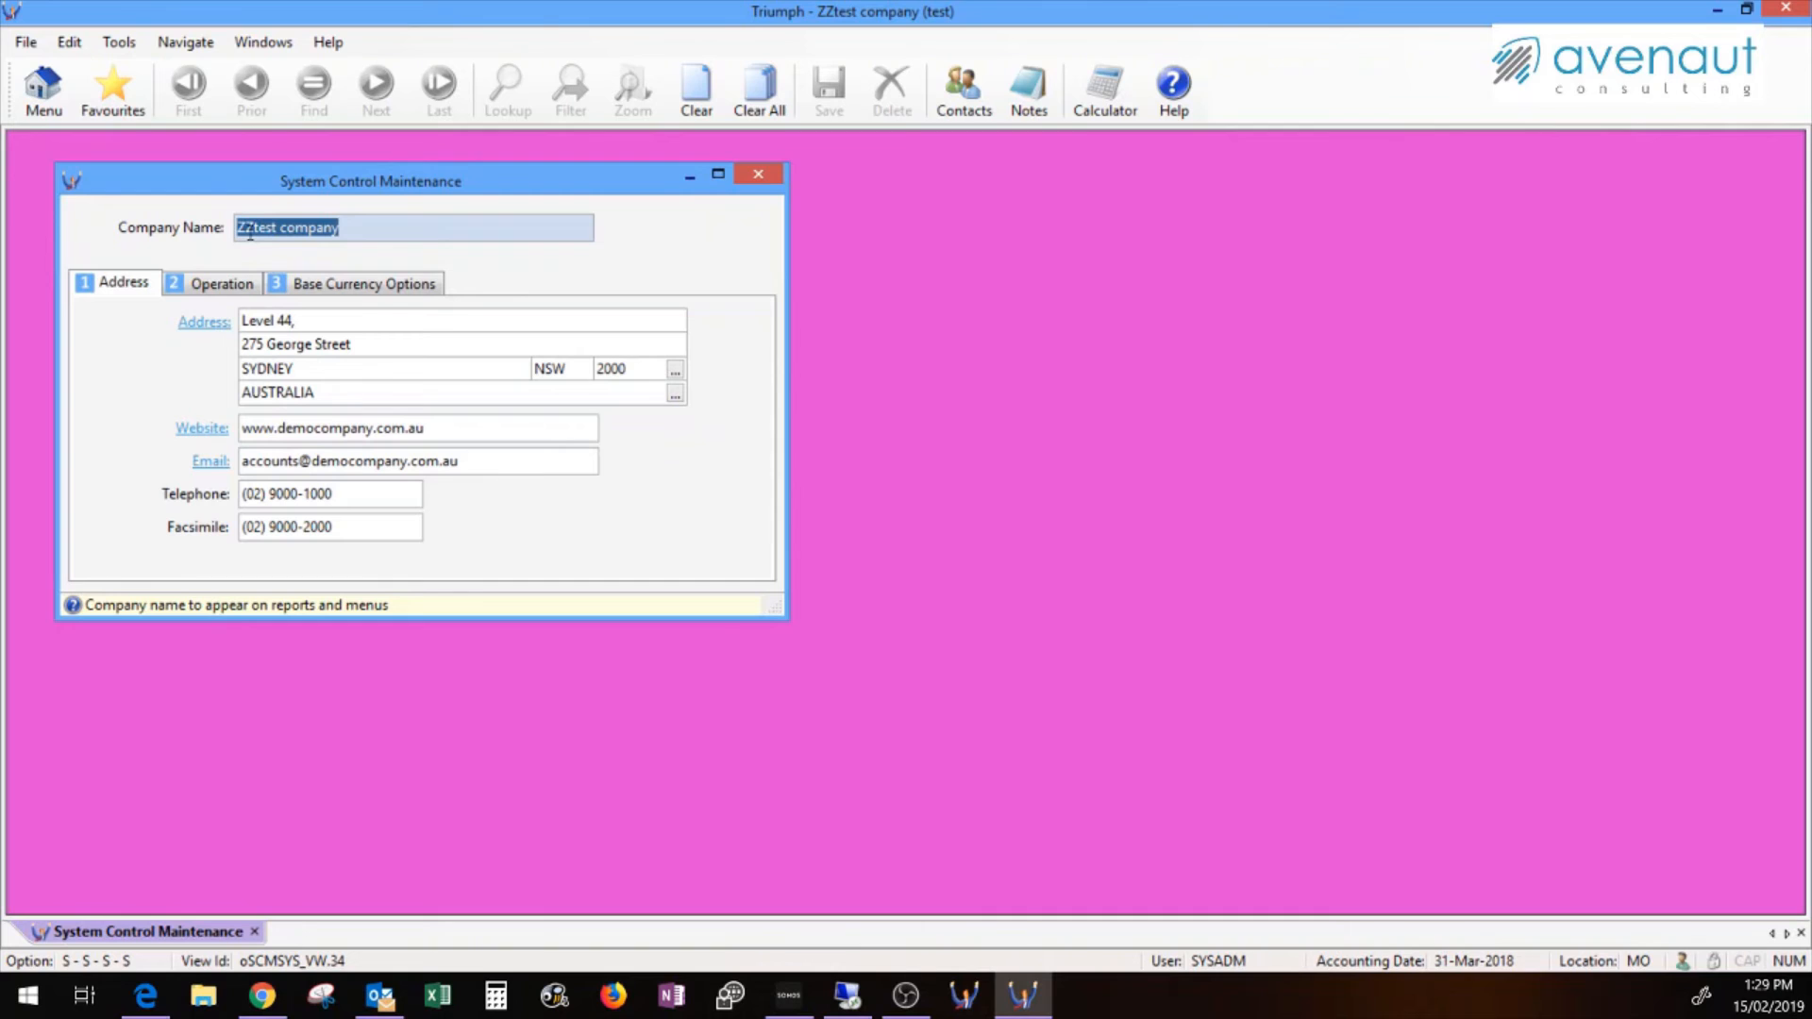
{"action": "left_click", "coordinate": [758, 173]}
View the CITMAN creditor account record, then close Triumph ERP
{"action": "left_click", "coordinate": [141, 321]}
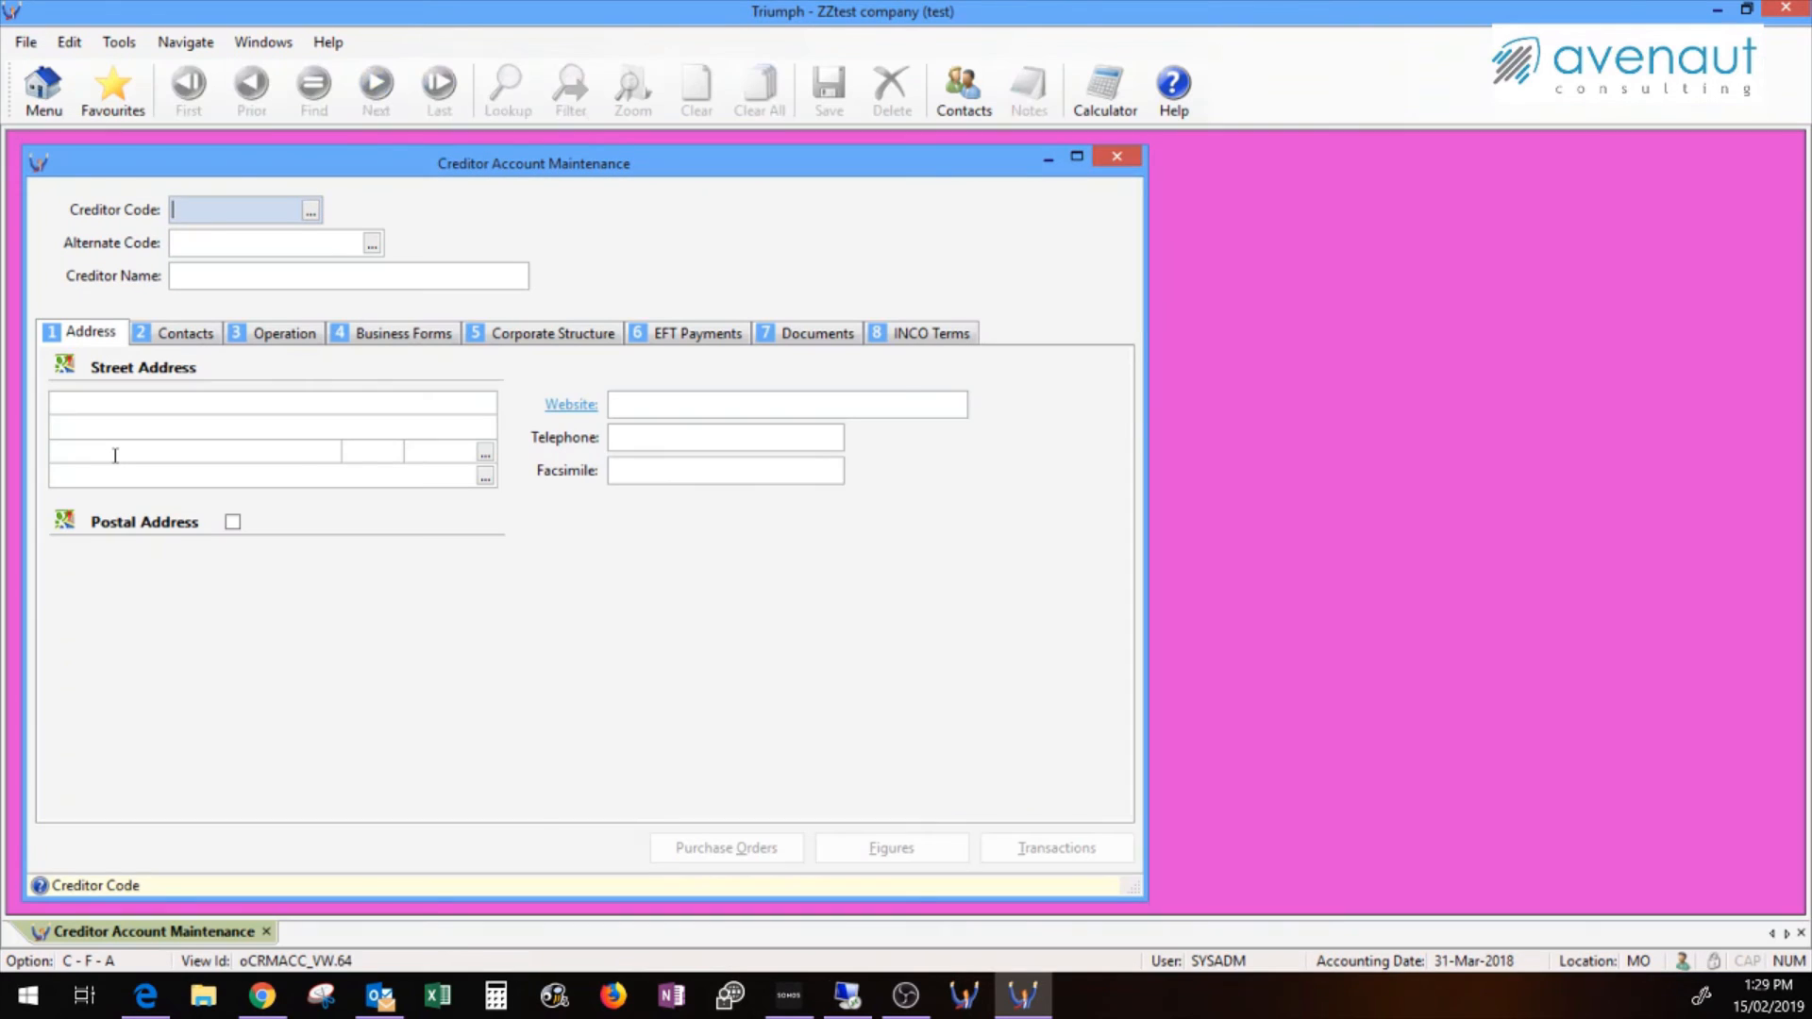
{"action": "key", "text": "Return"}
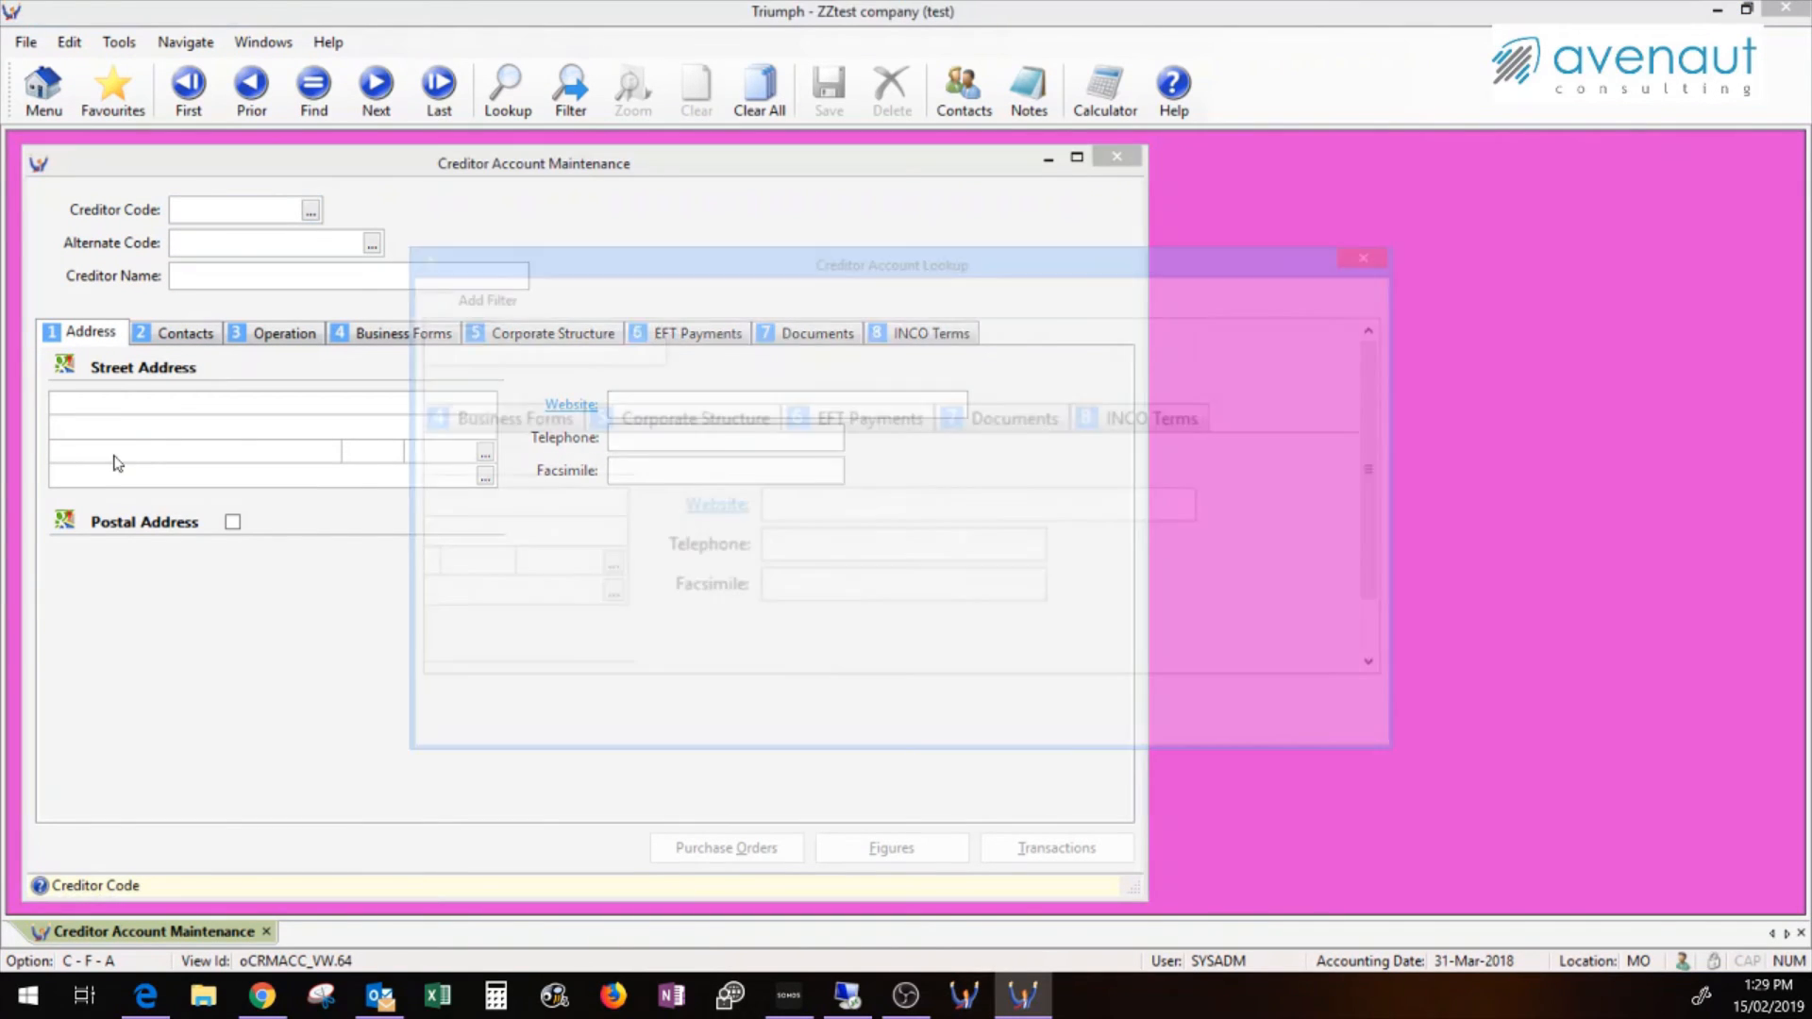
{"action": "key", "text": "Return"}
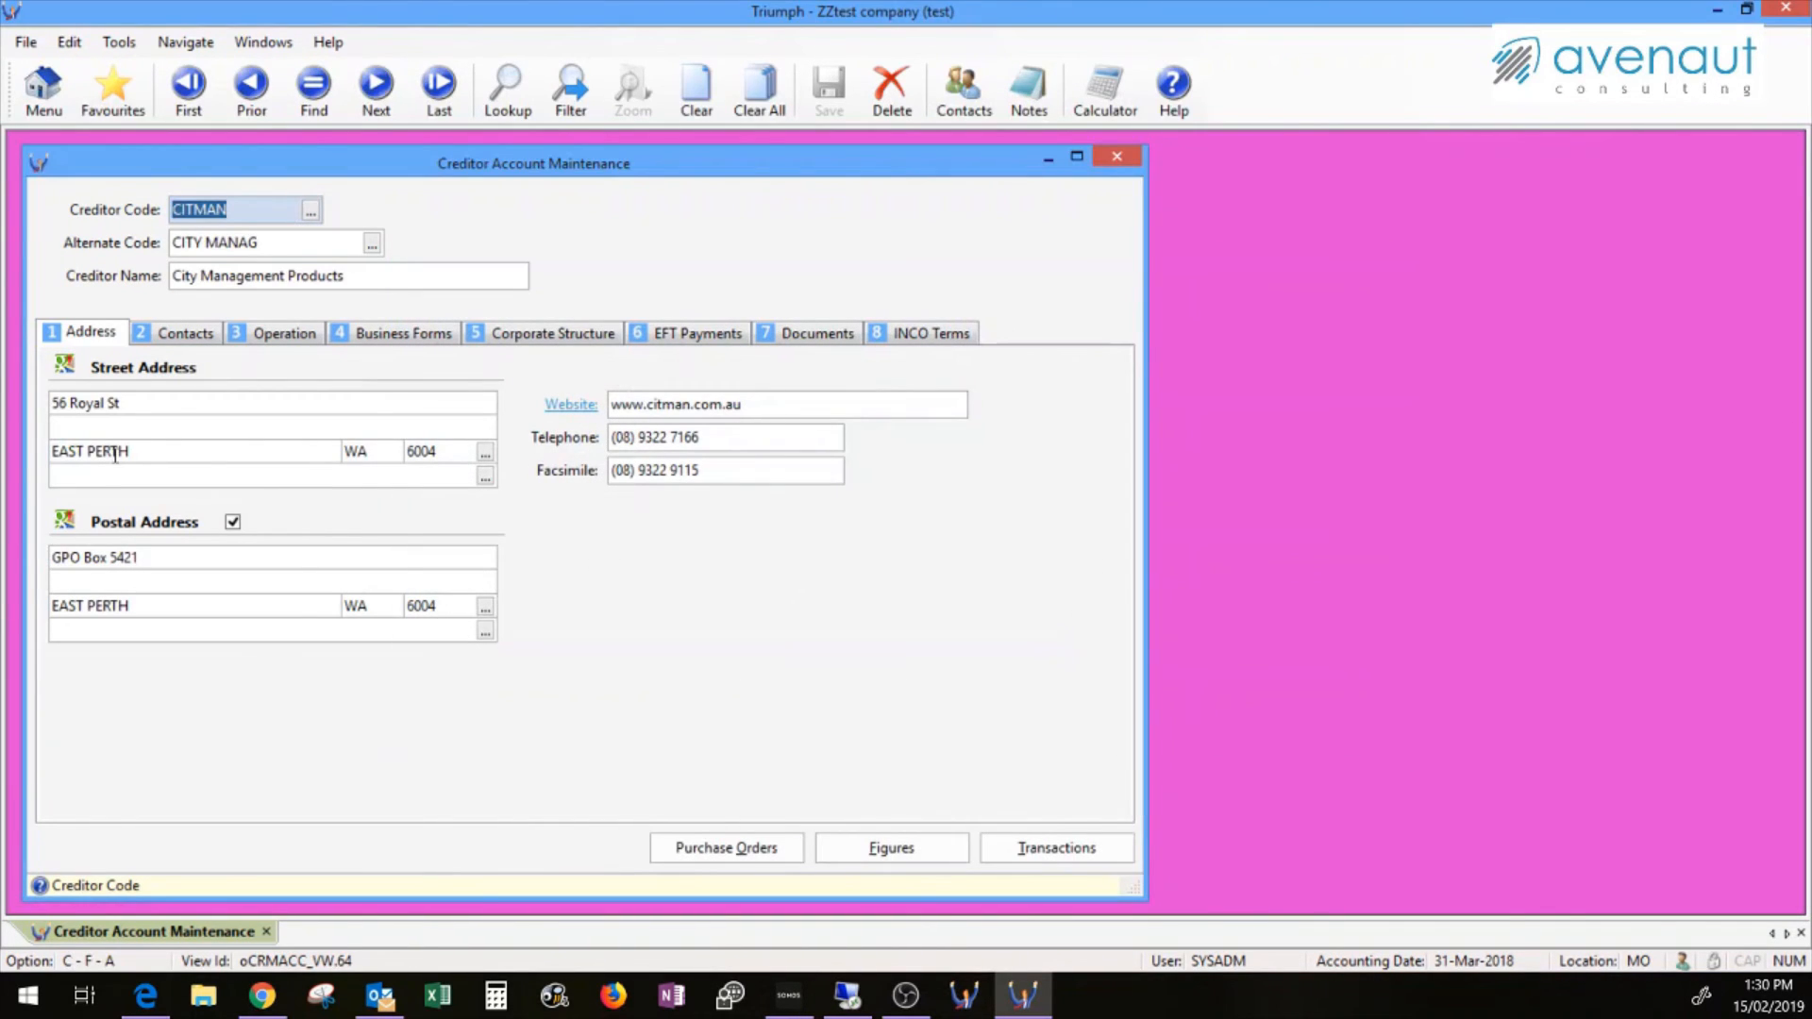
{"action": "key", "text": "Escape"}
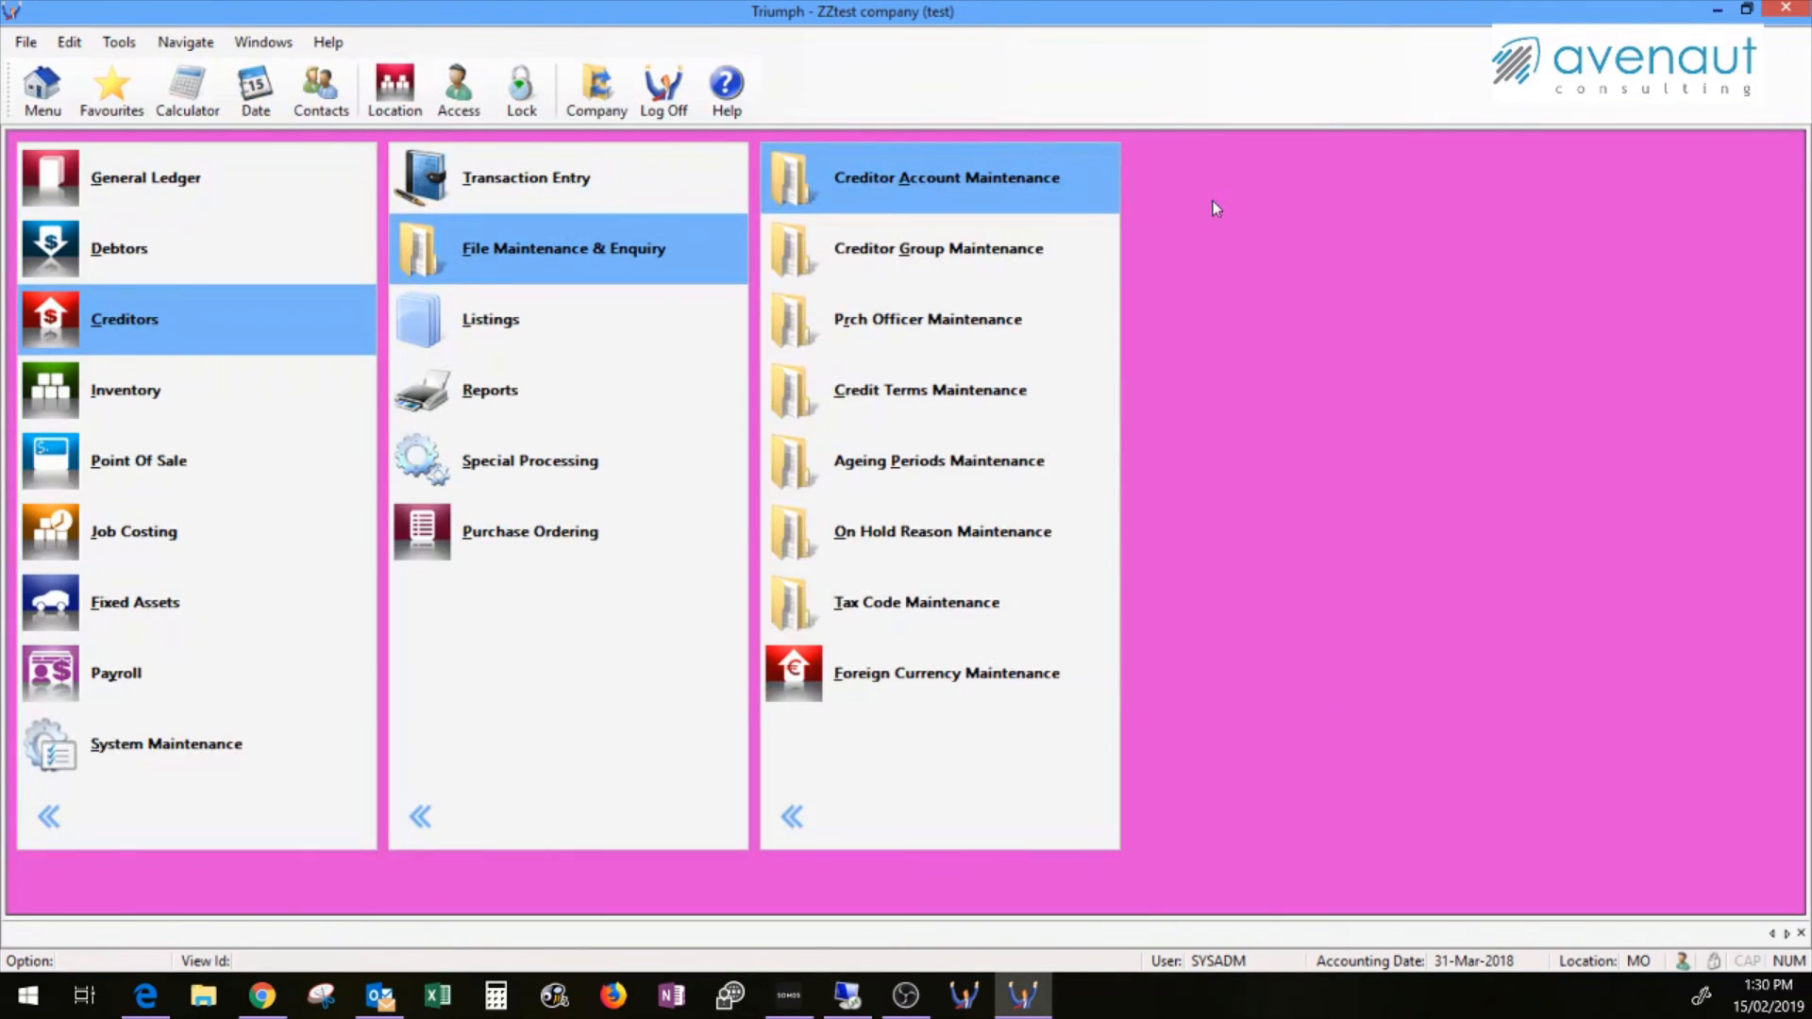
{"action": "left_click", "coordinate": [1787, 11]}
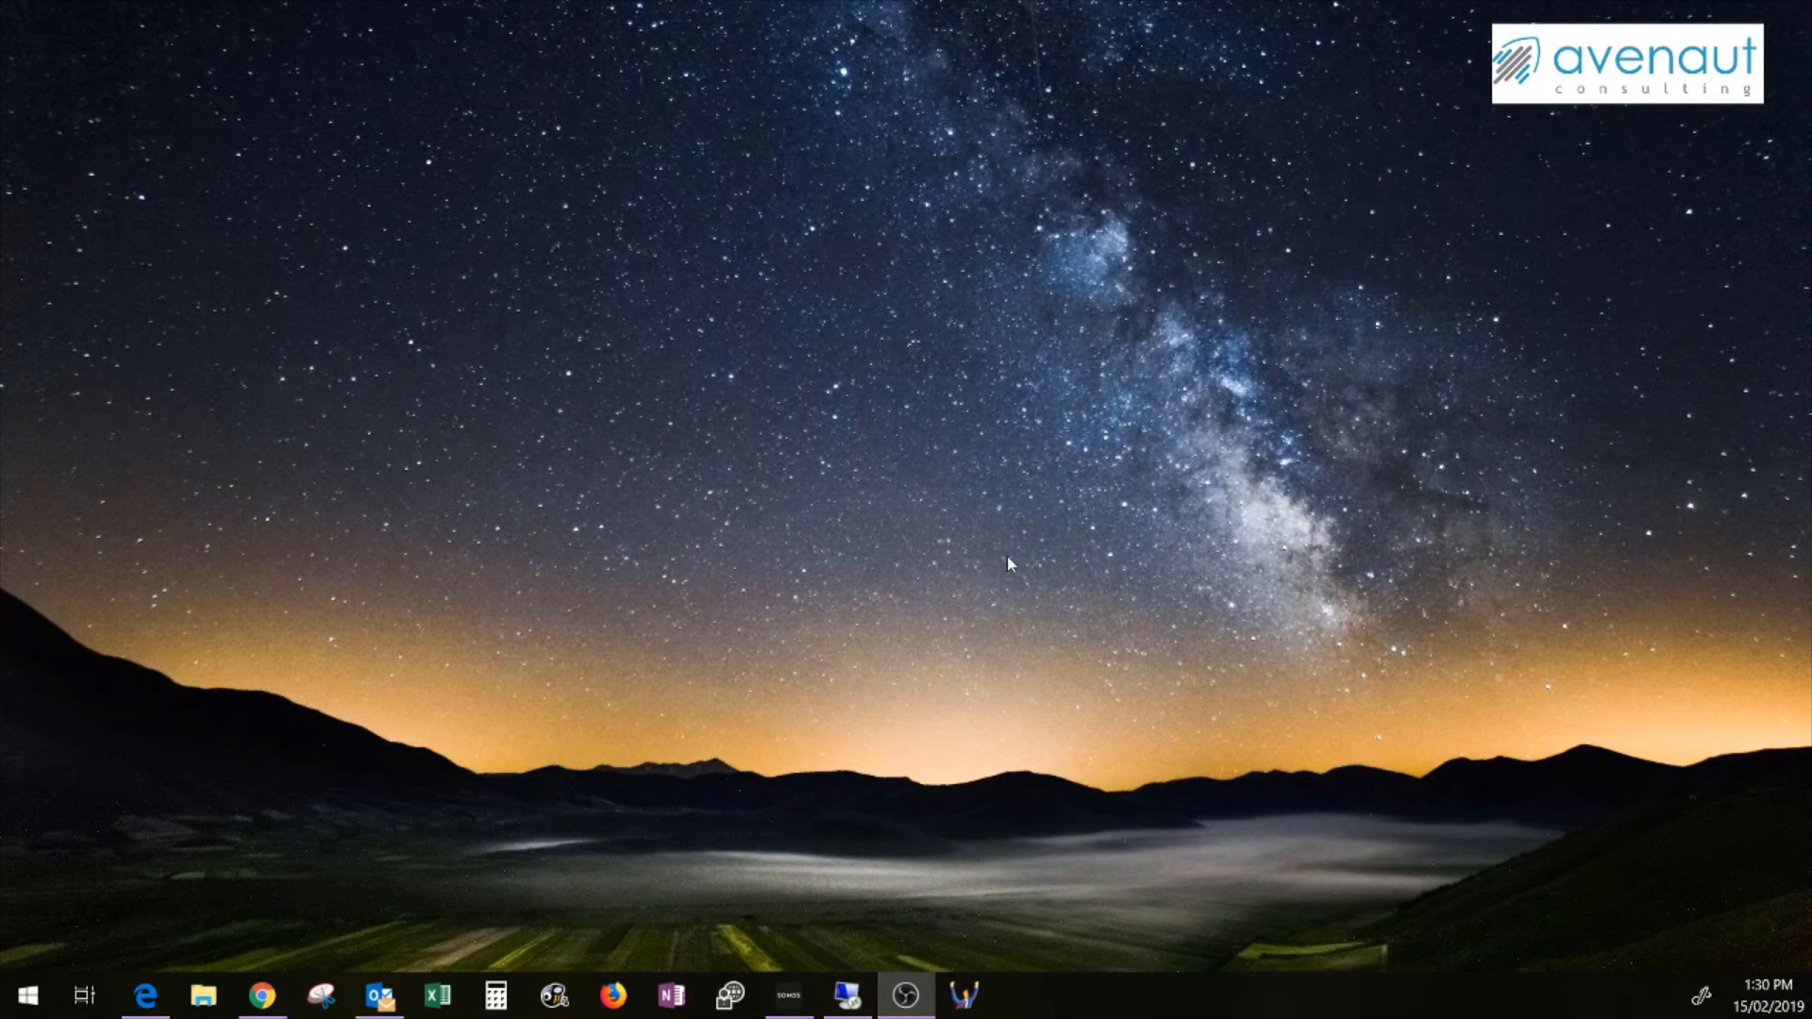
Launch the DataFlex 19.0 Web Application Server Administrator and choose File > Start Service
{"action": "left_click", "coordinate": [742, 994]}
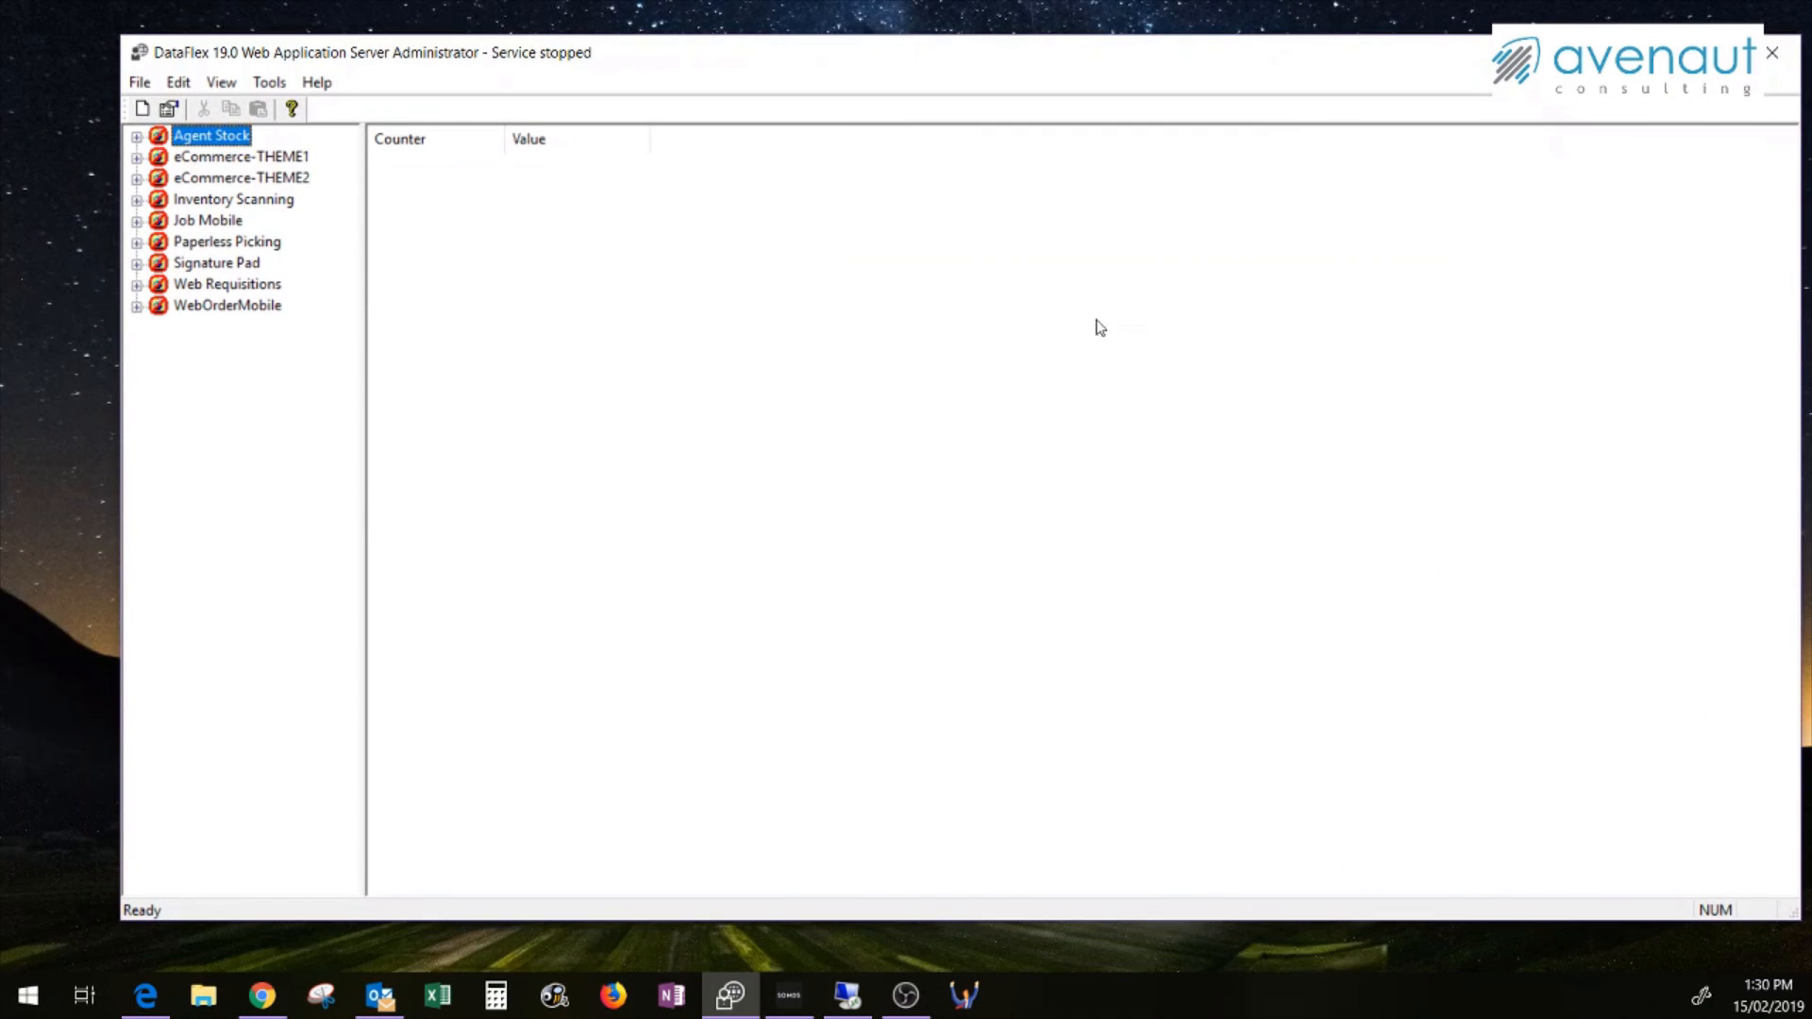
{"action": "left_click", "coordinate": [139, 83]}
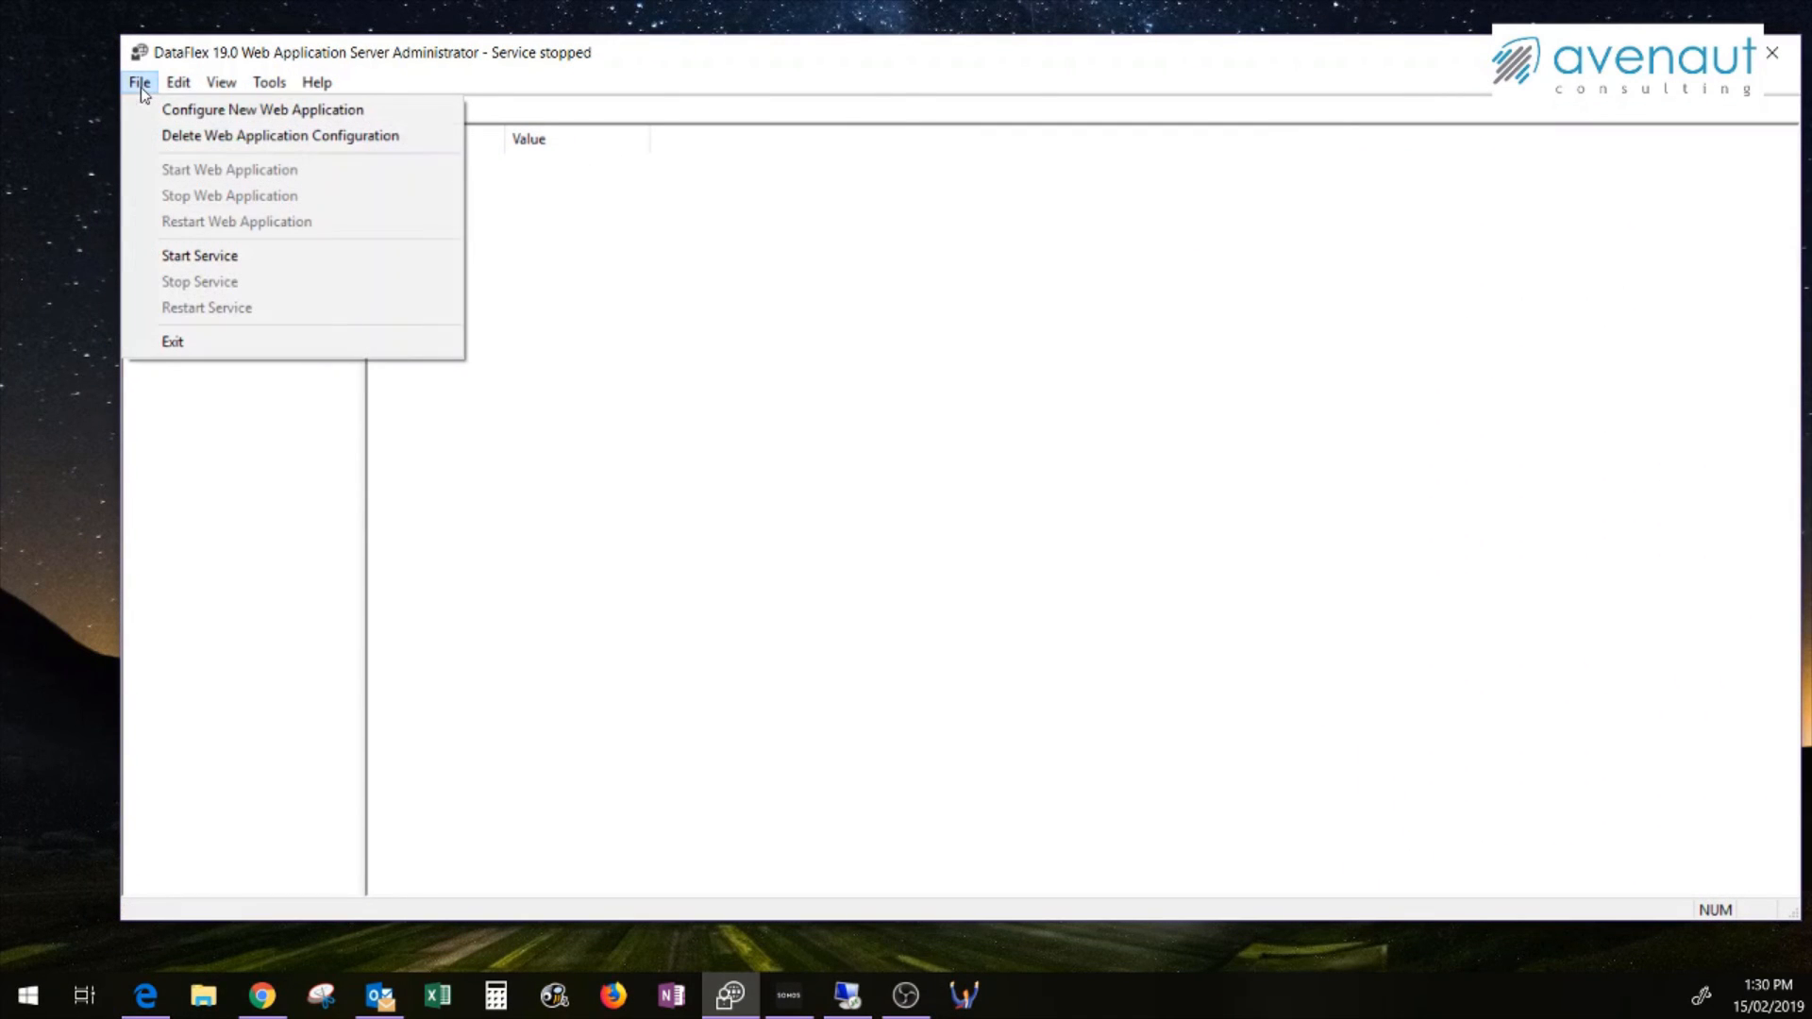
{"action": "left_click", "coordinate": [179, 257]}
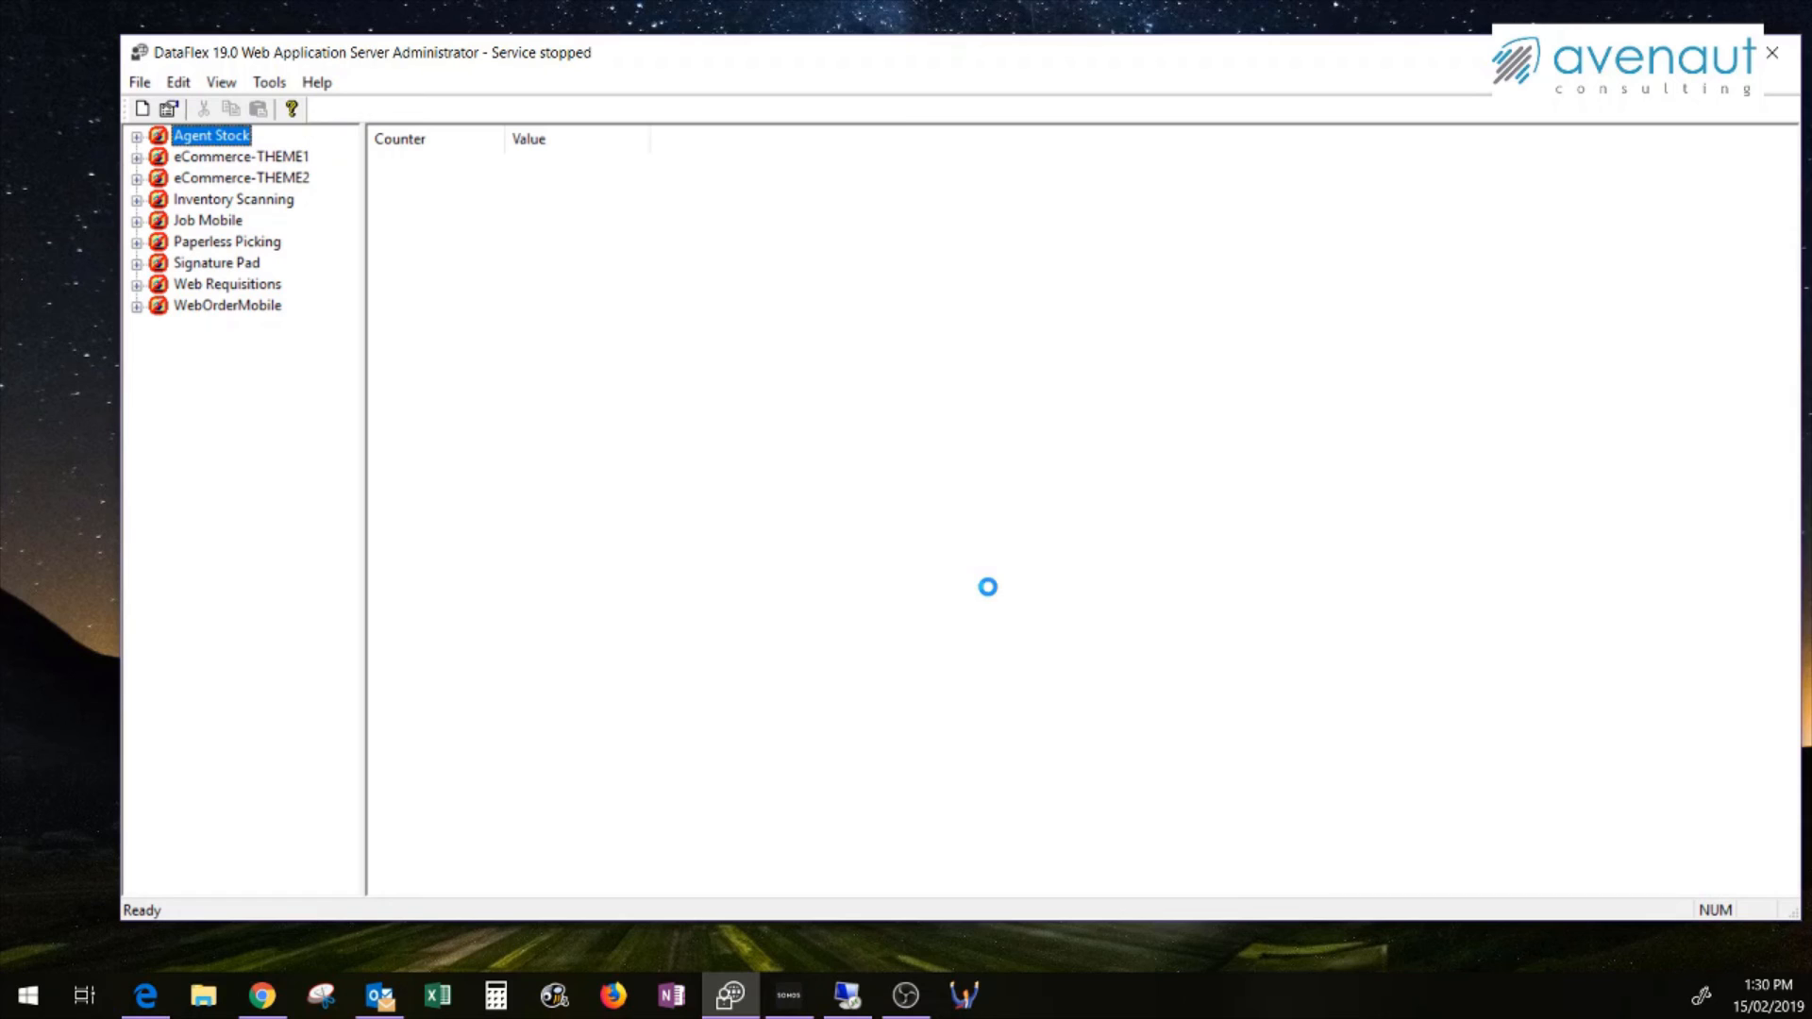